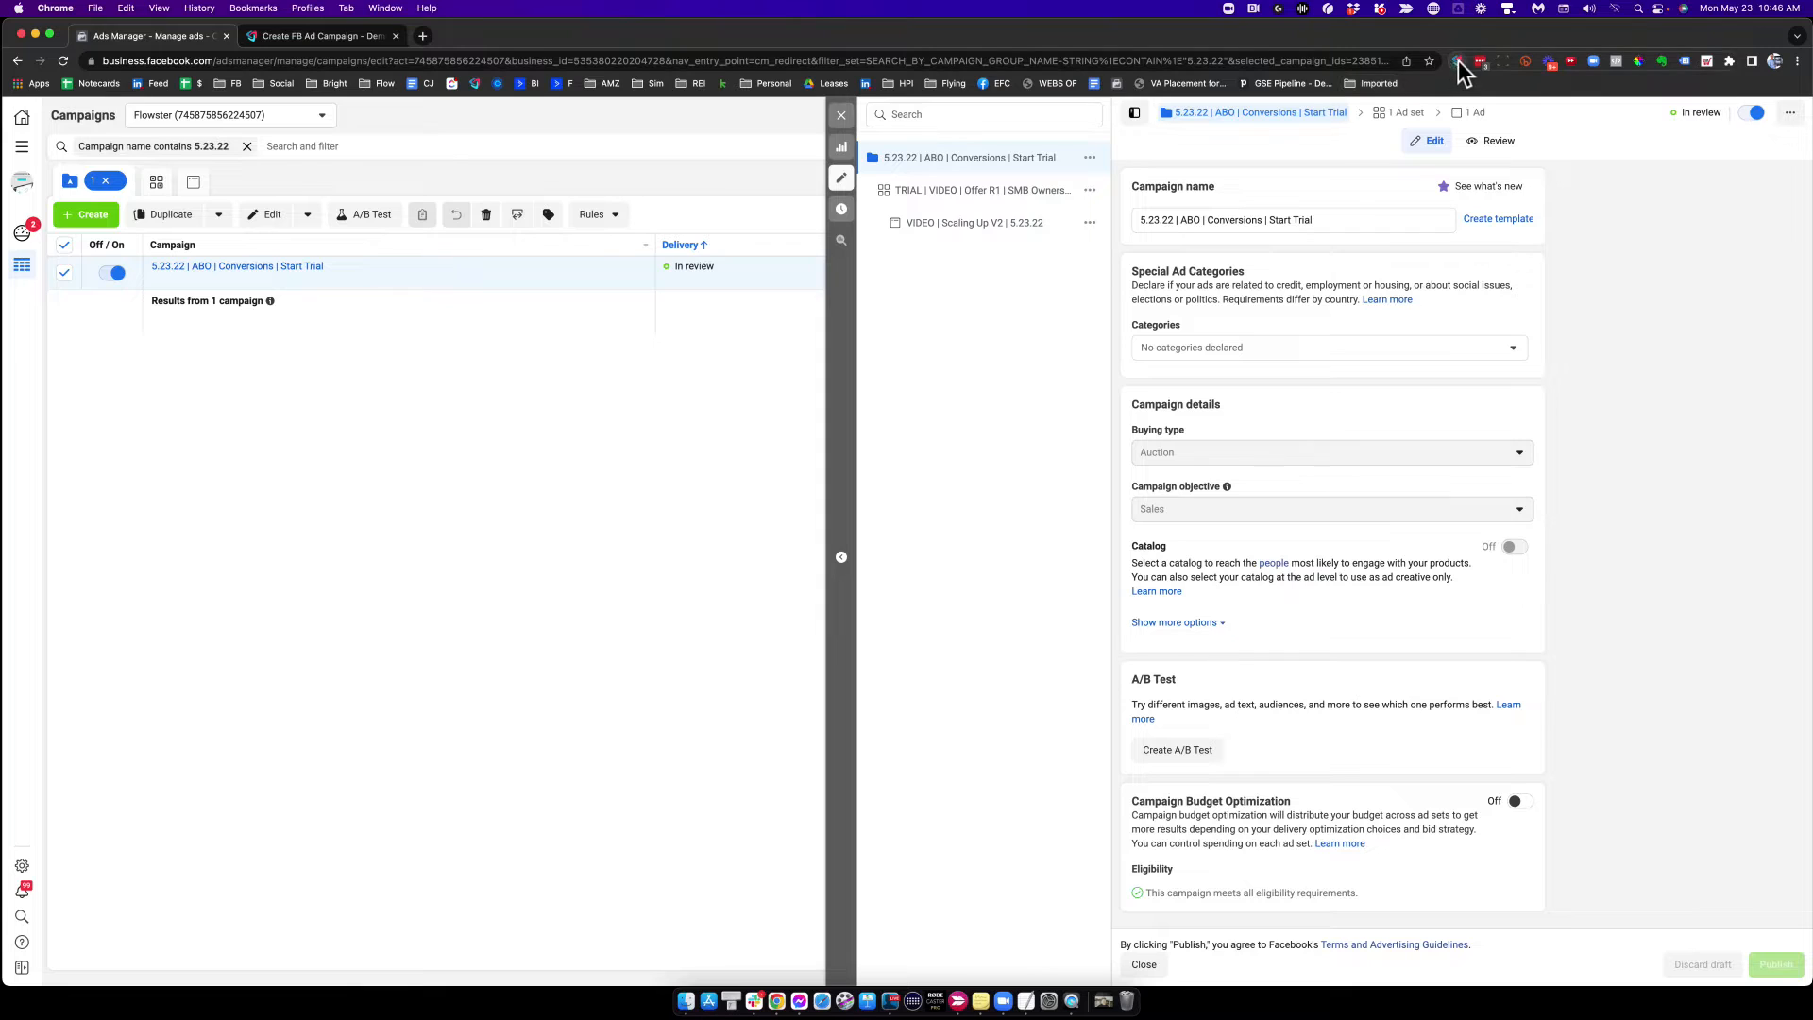
Step: Record a Flowster Capture workflow of the campaign's name field and Sales objective, and finish the capture
{"action": "left_click", "coordinate": [1458, 60]}
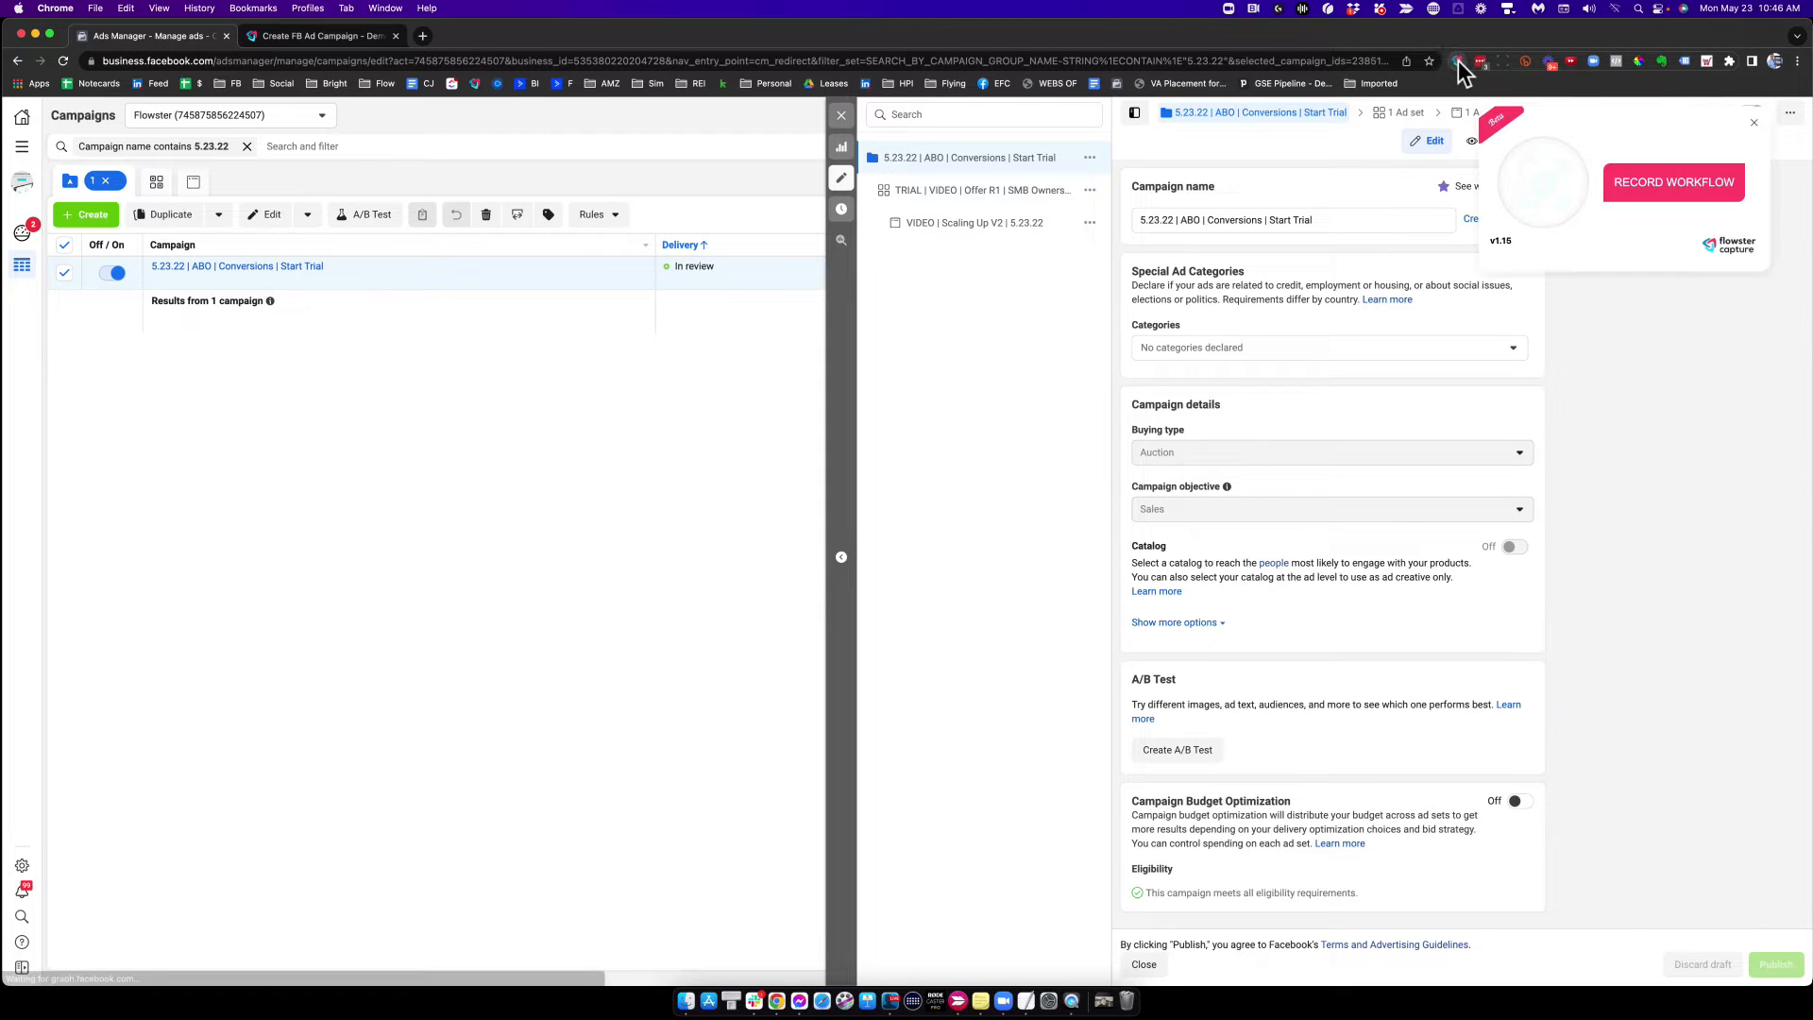
{"action": "left_click", "coordinate": [1691, 185]}
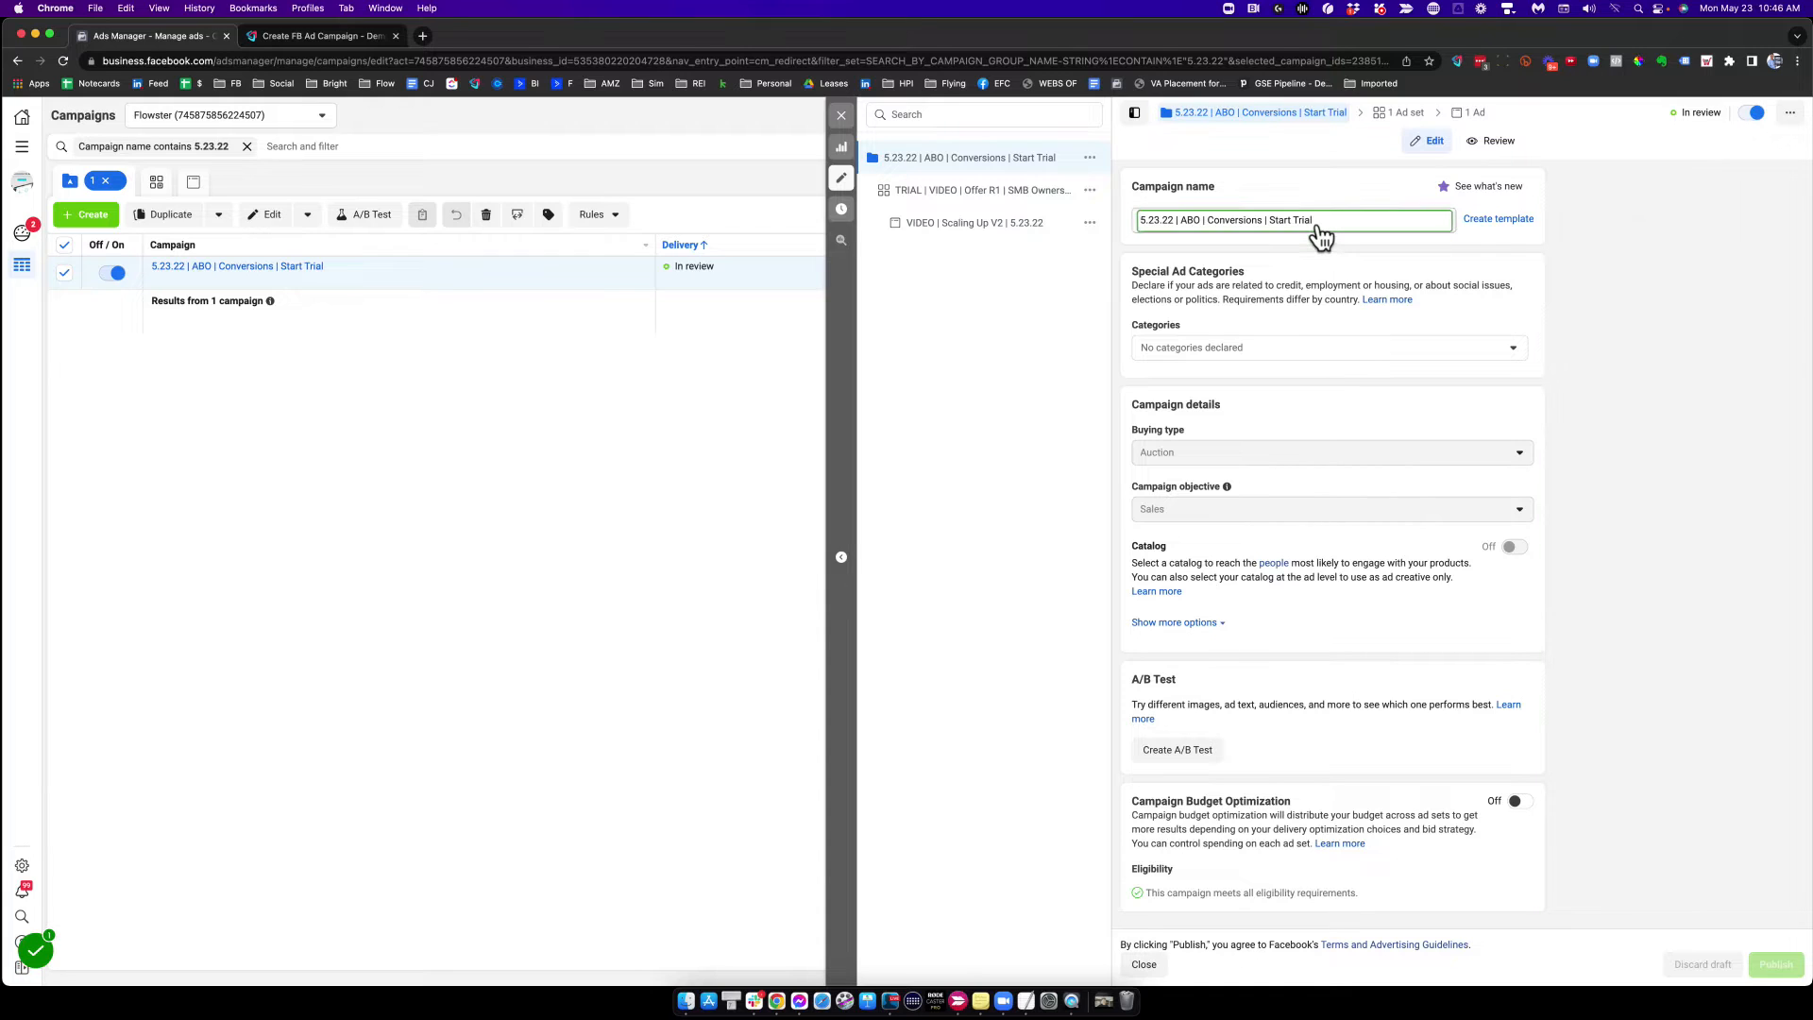
{"action": "left_click", "coordinate": [1317, 228]}
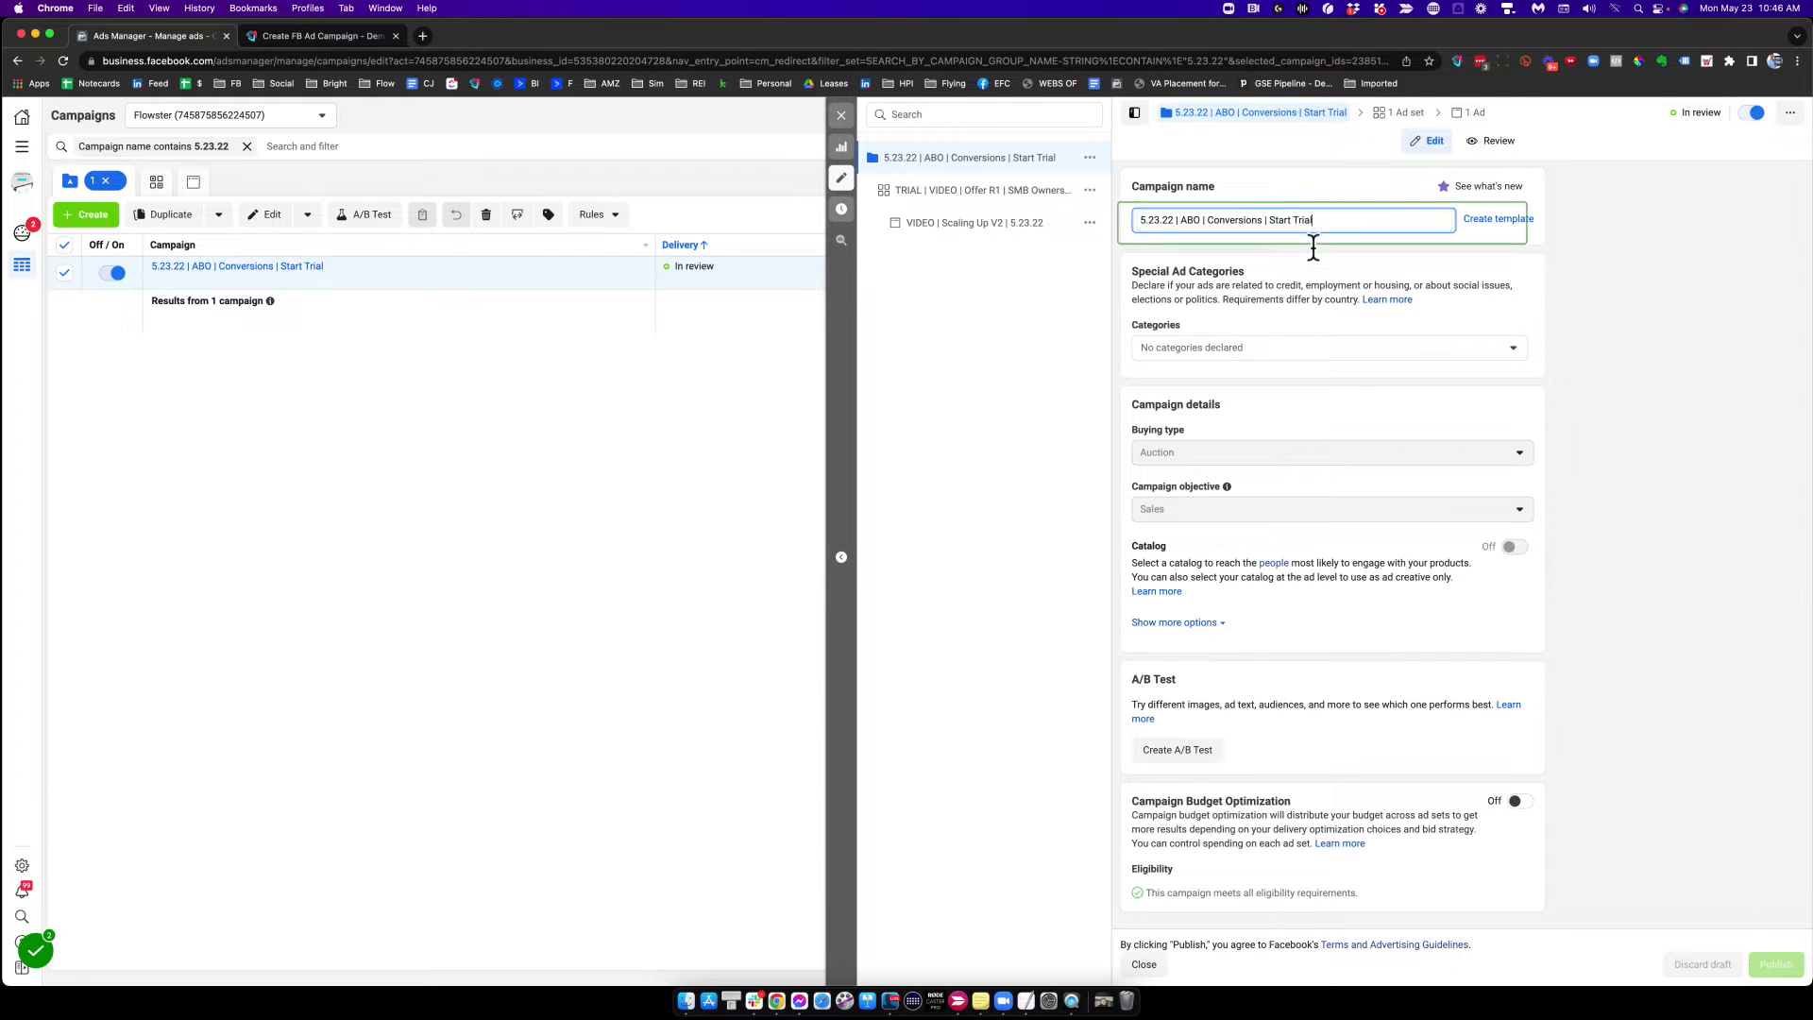
{"action": "left_click", "coordinate": [1228, 509]}
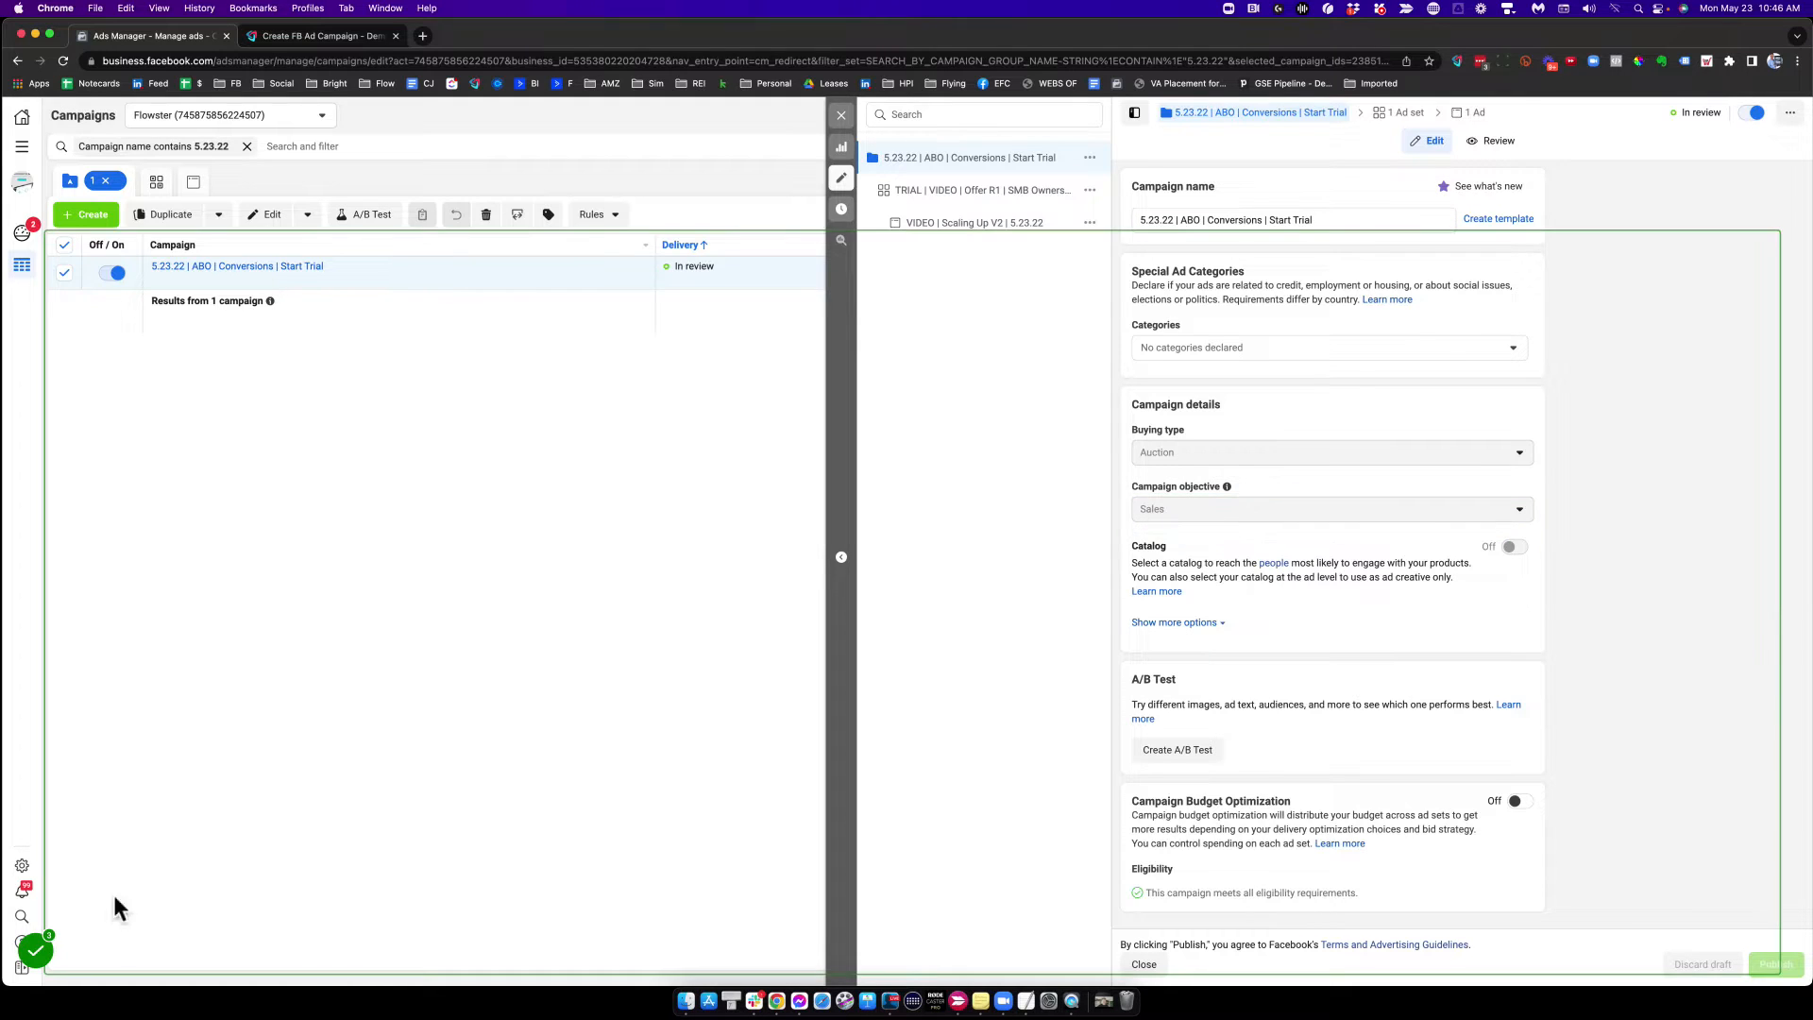
{"action": "left_click", "coordinate": [34, 952]}
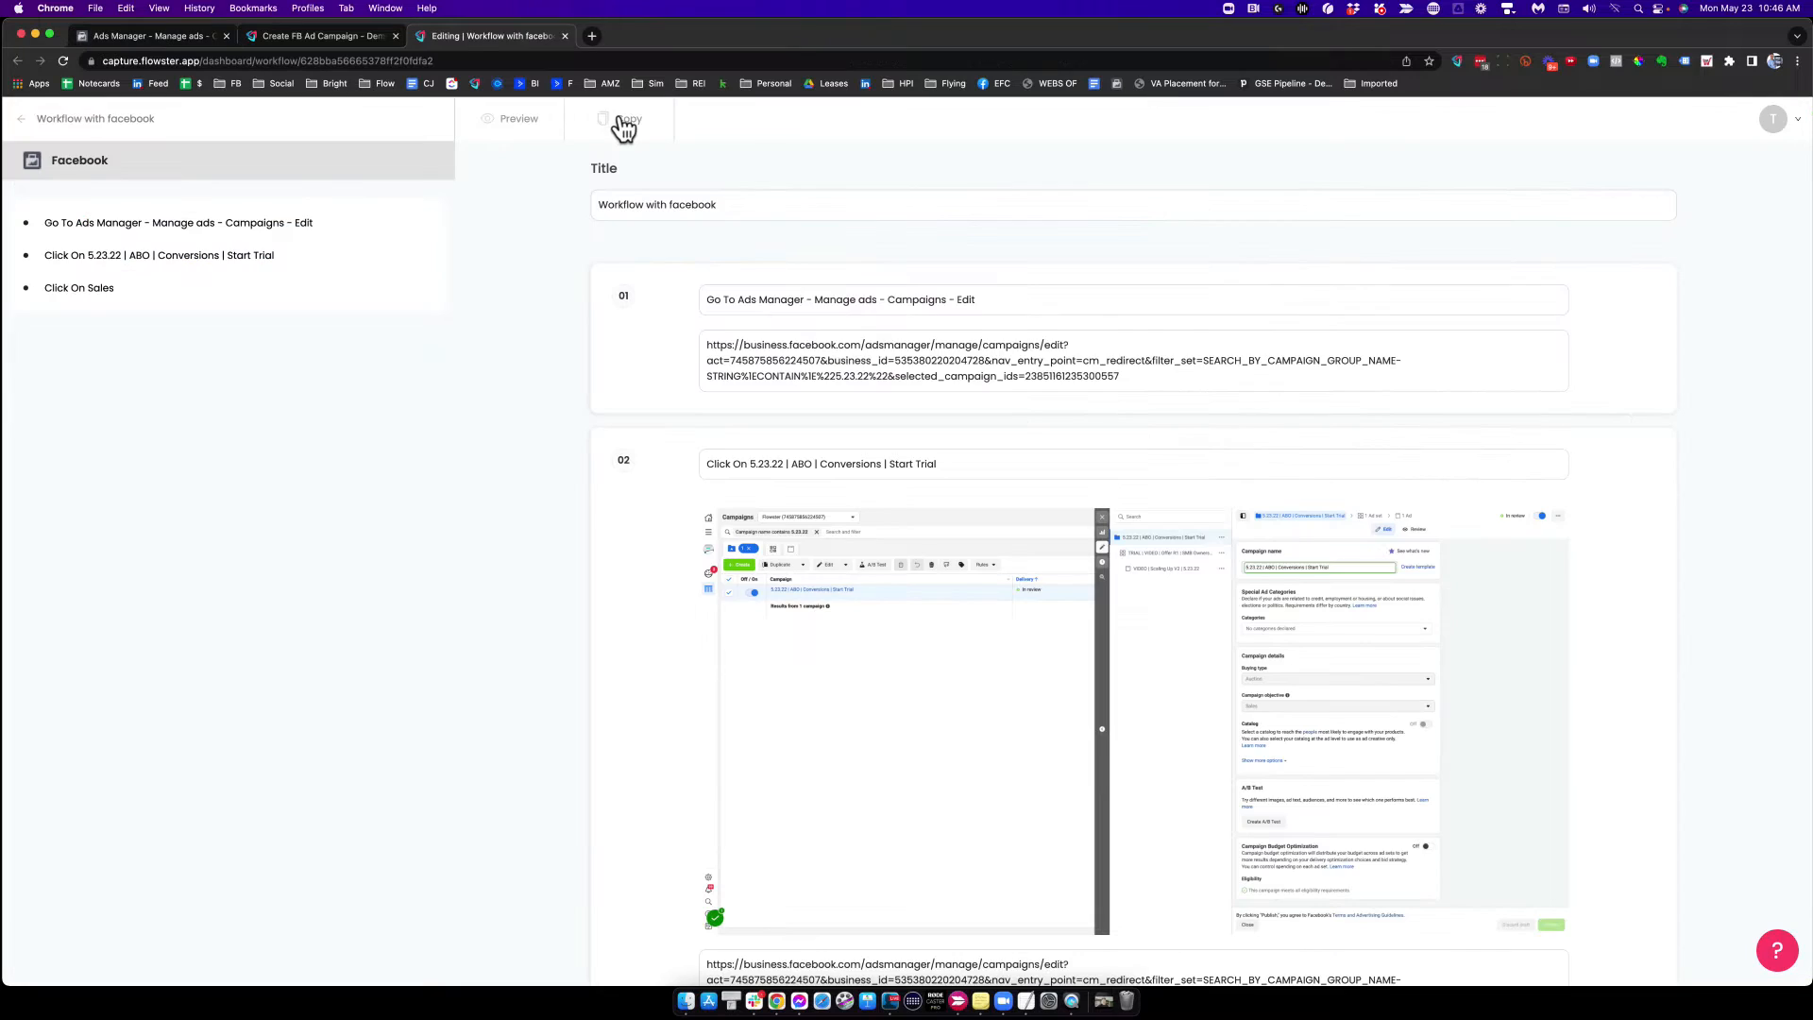
Step: Copy the captured campaign workflow and paste it into the Create FB Ad Campaign - Demo template in Flowster
{"action": "left_click", "coordinate": [623, 128]}
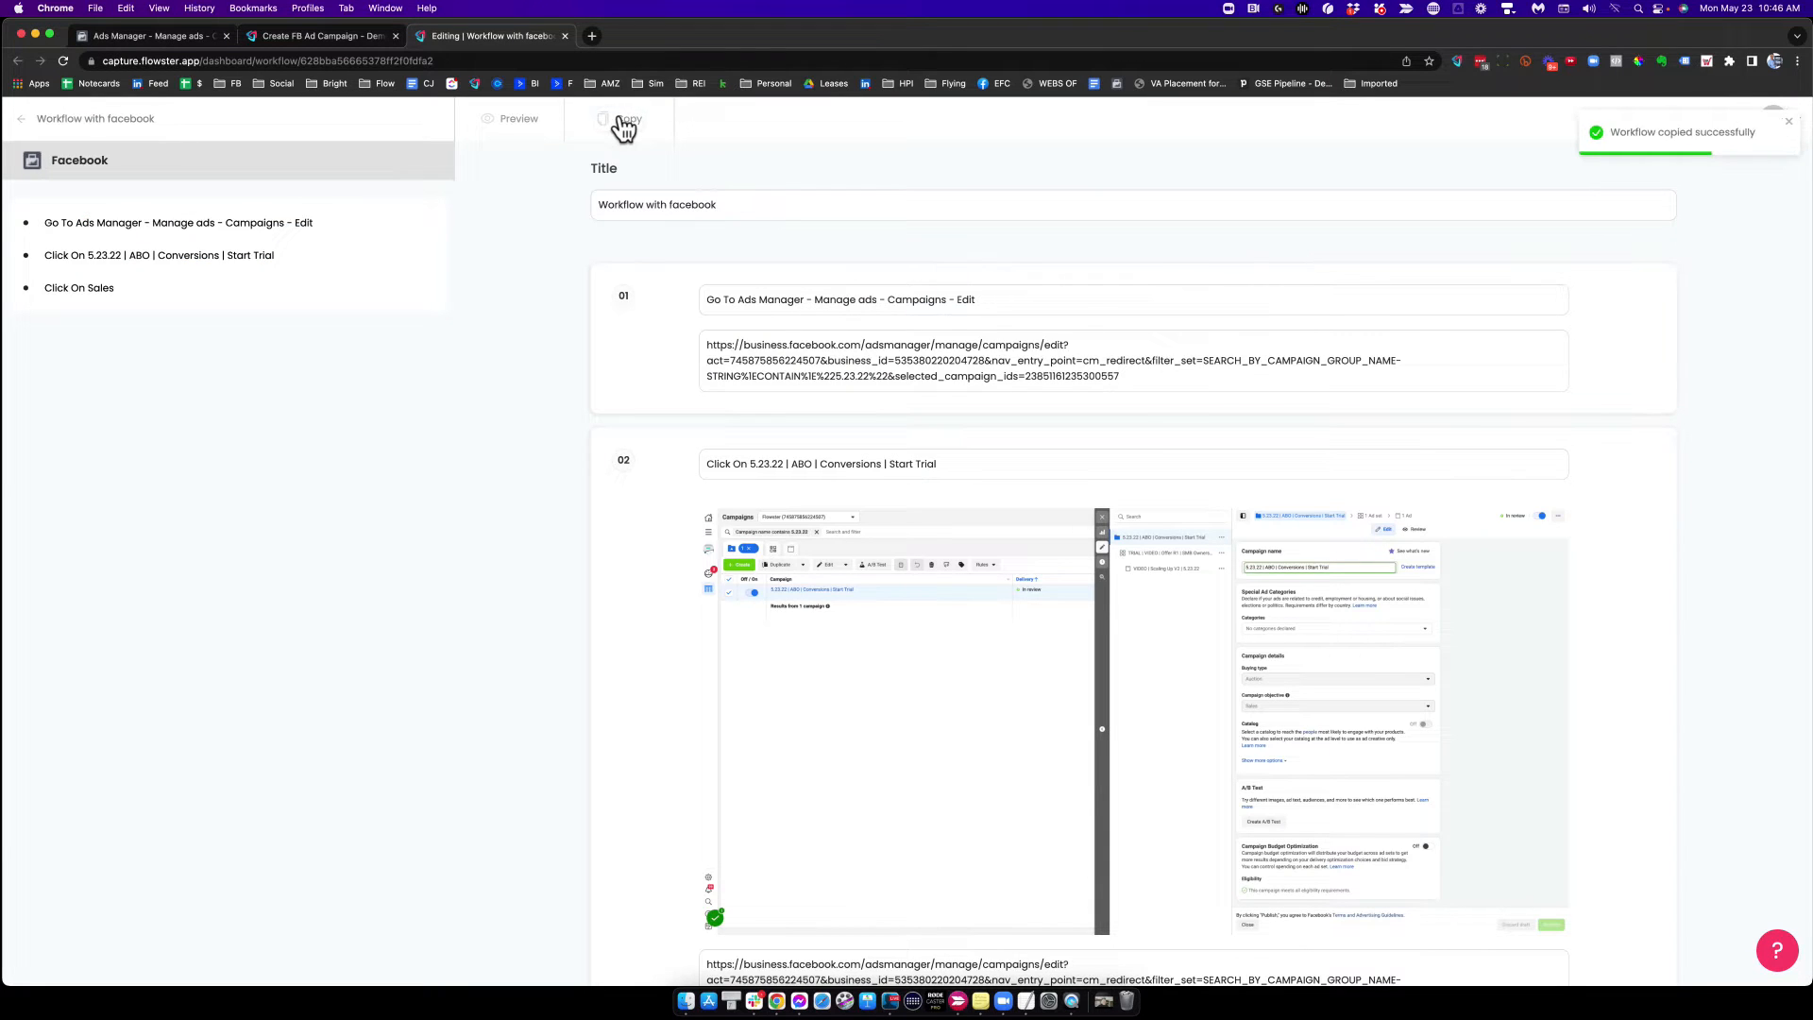
{"action": "left_click", "coordinate": [321, 36]}
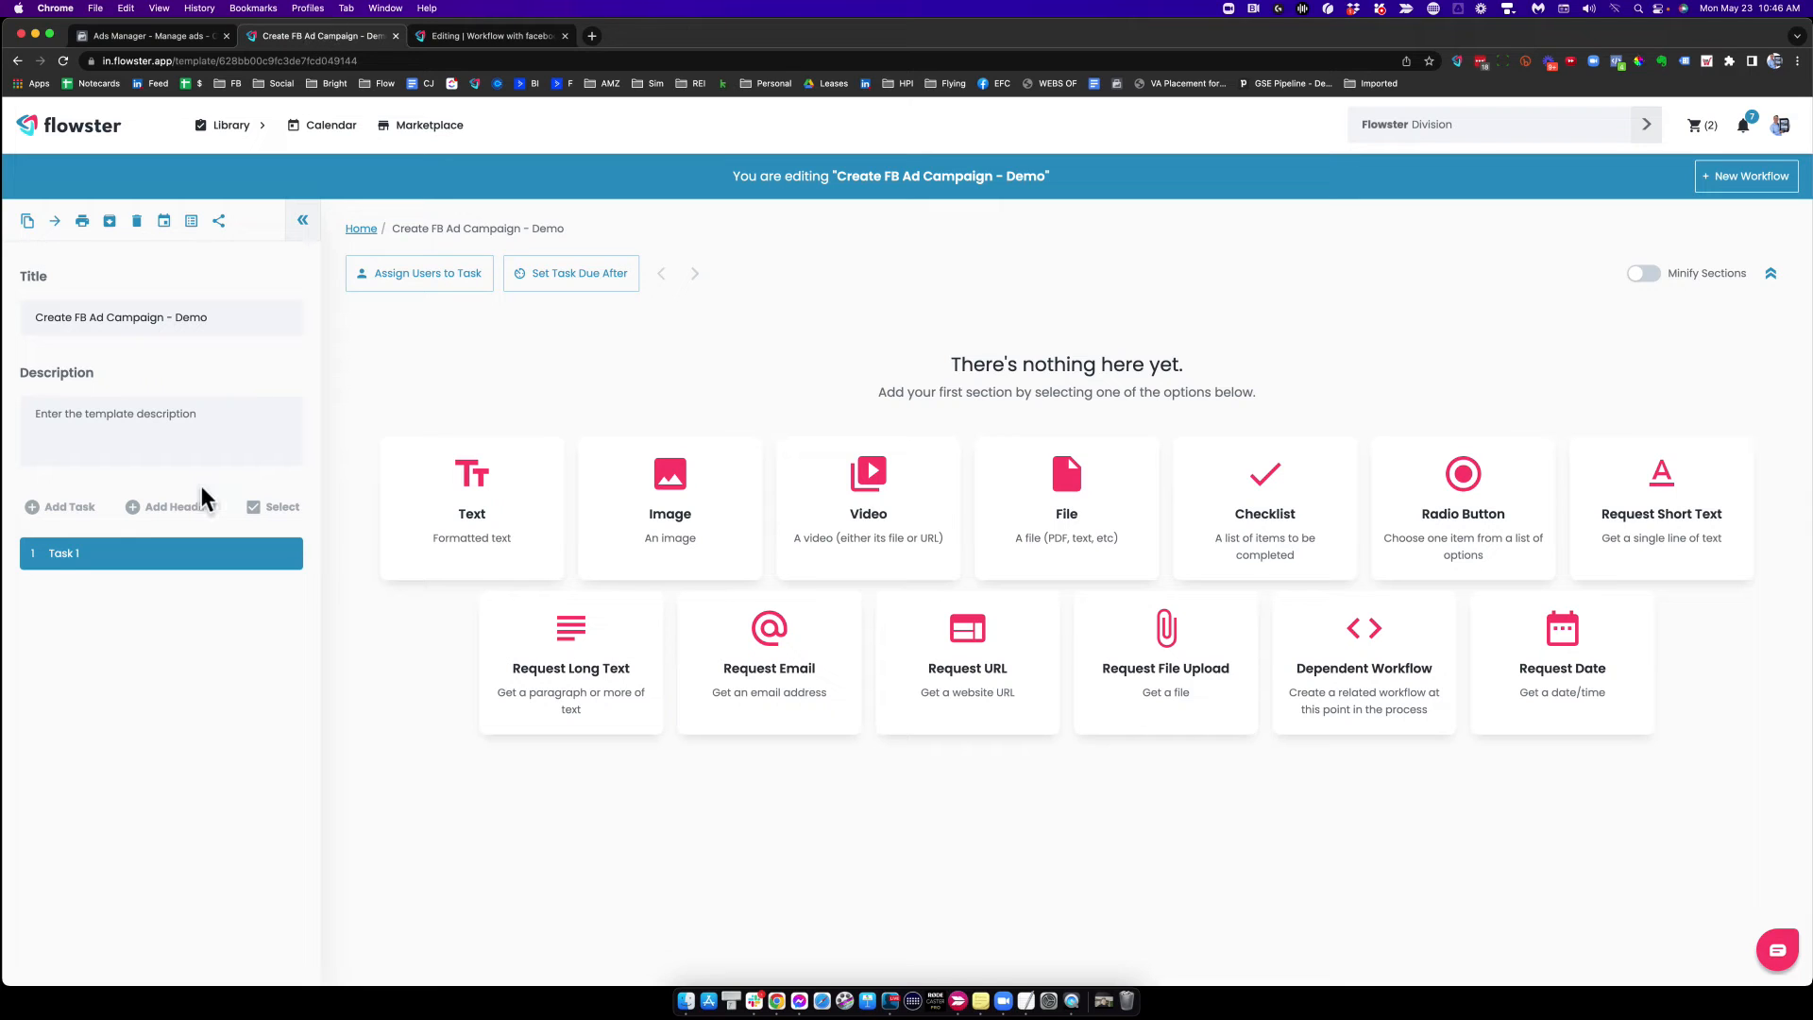
{"action": "key", "text": "super+v"}
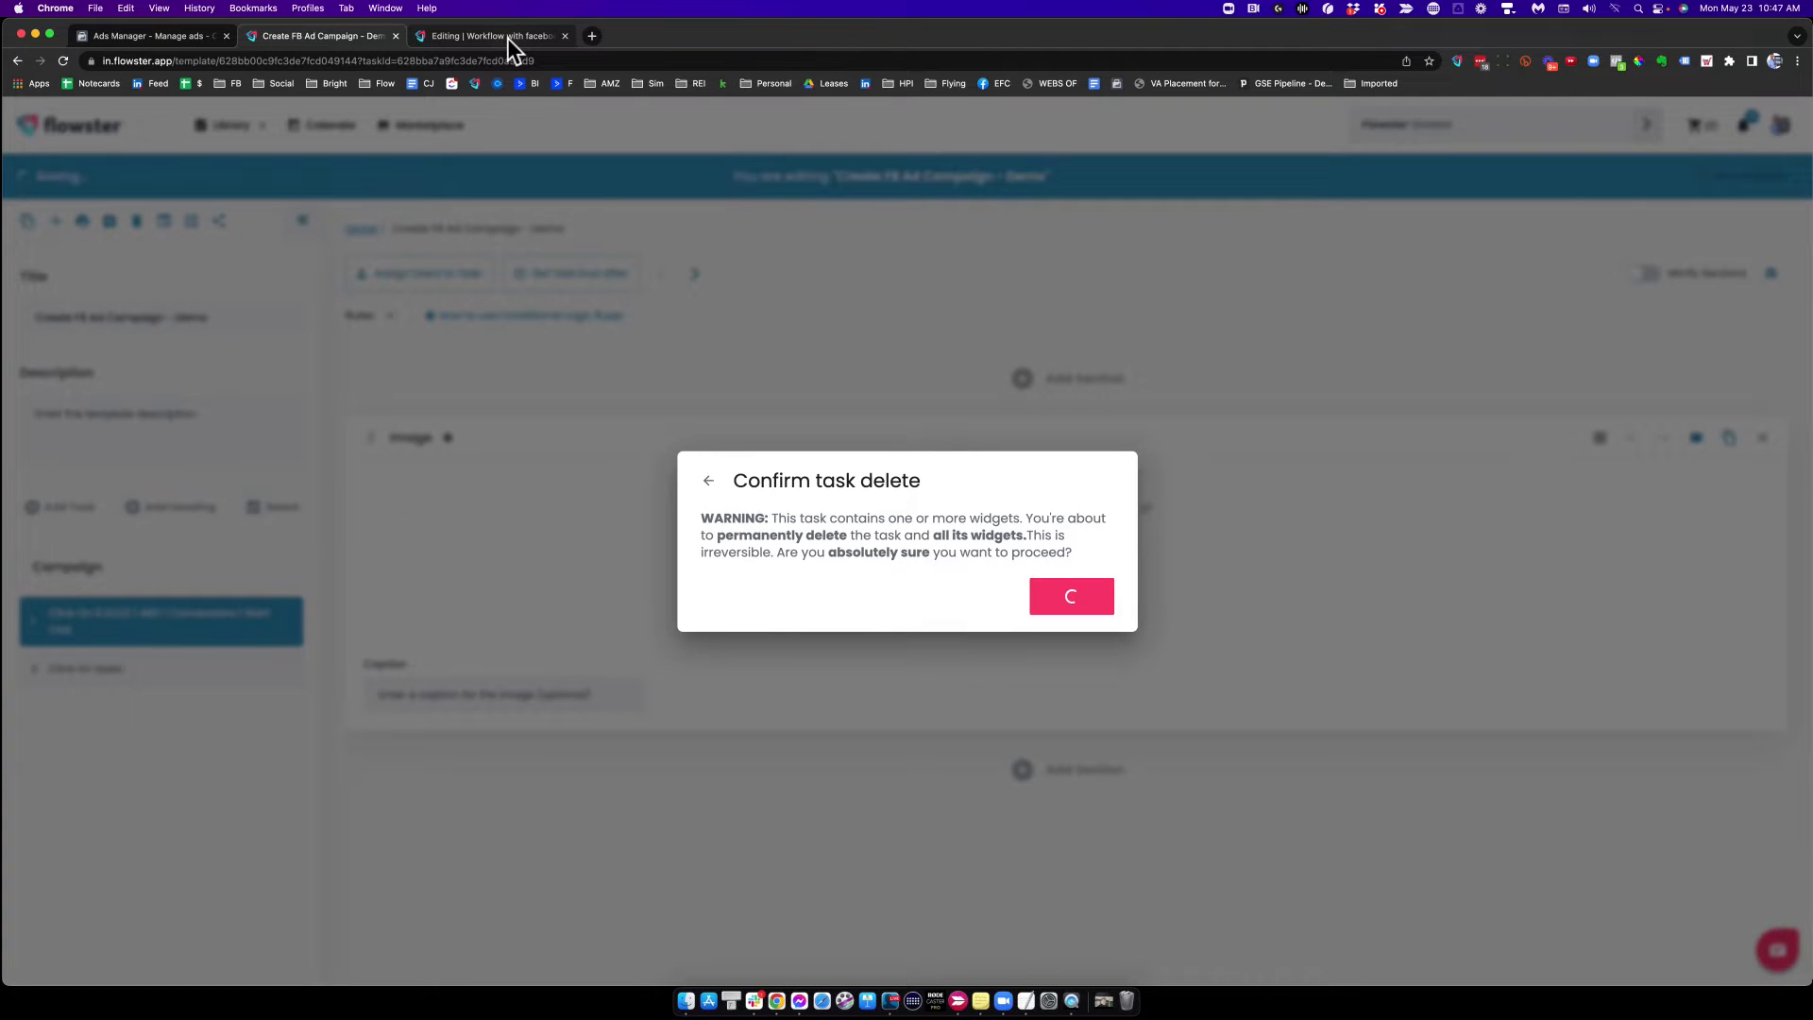
{"action": "left_click", "coordinate": [507, 38]}
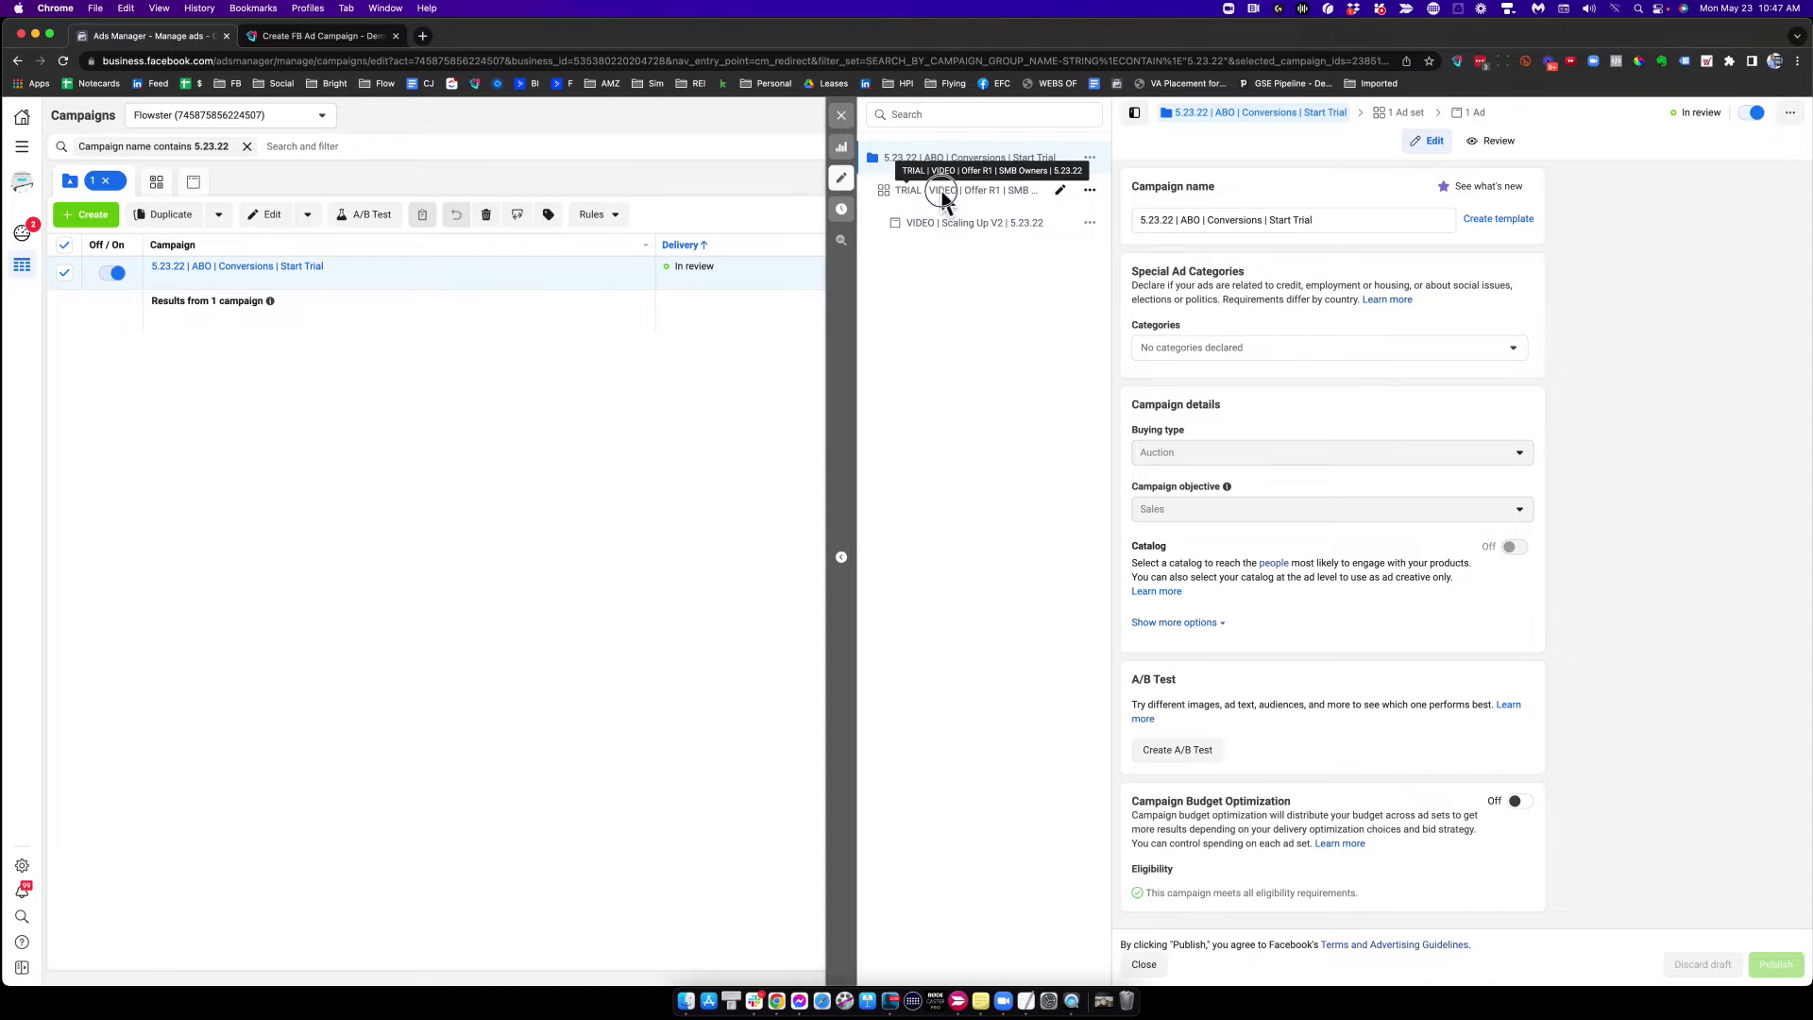
Step: Start a new capture on the campaign's ad set in Ads Manager, recording its name, Start trial conversion event and Dynamic creative setting
{"action": "left_click", "coordinate": [941, 195]}
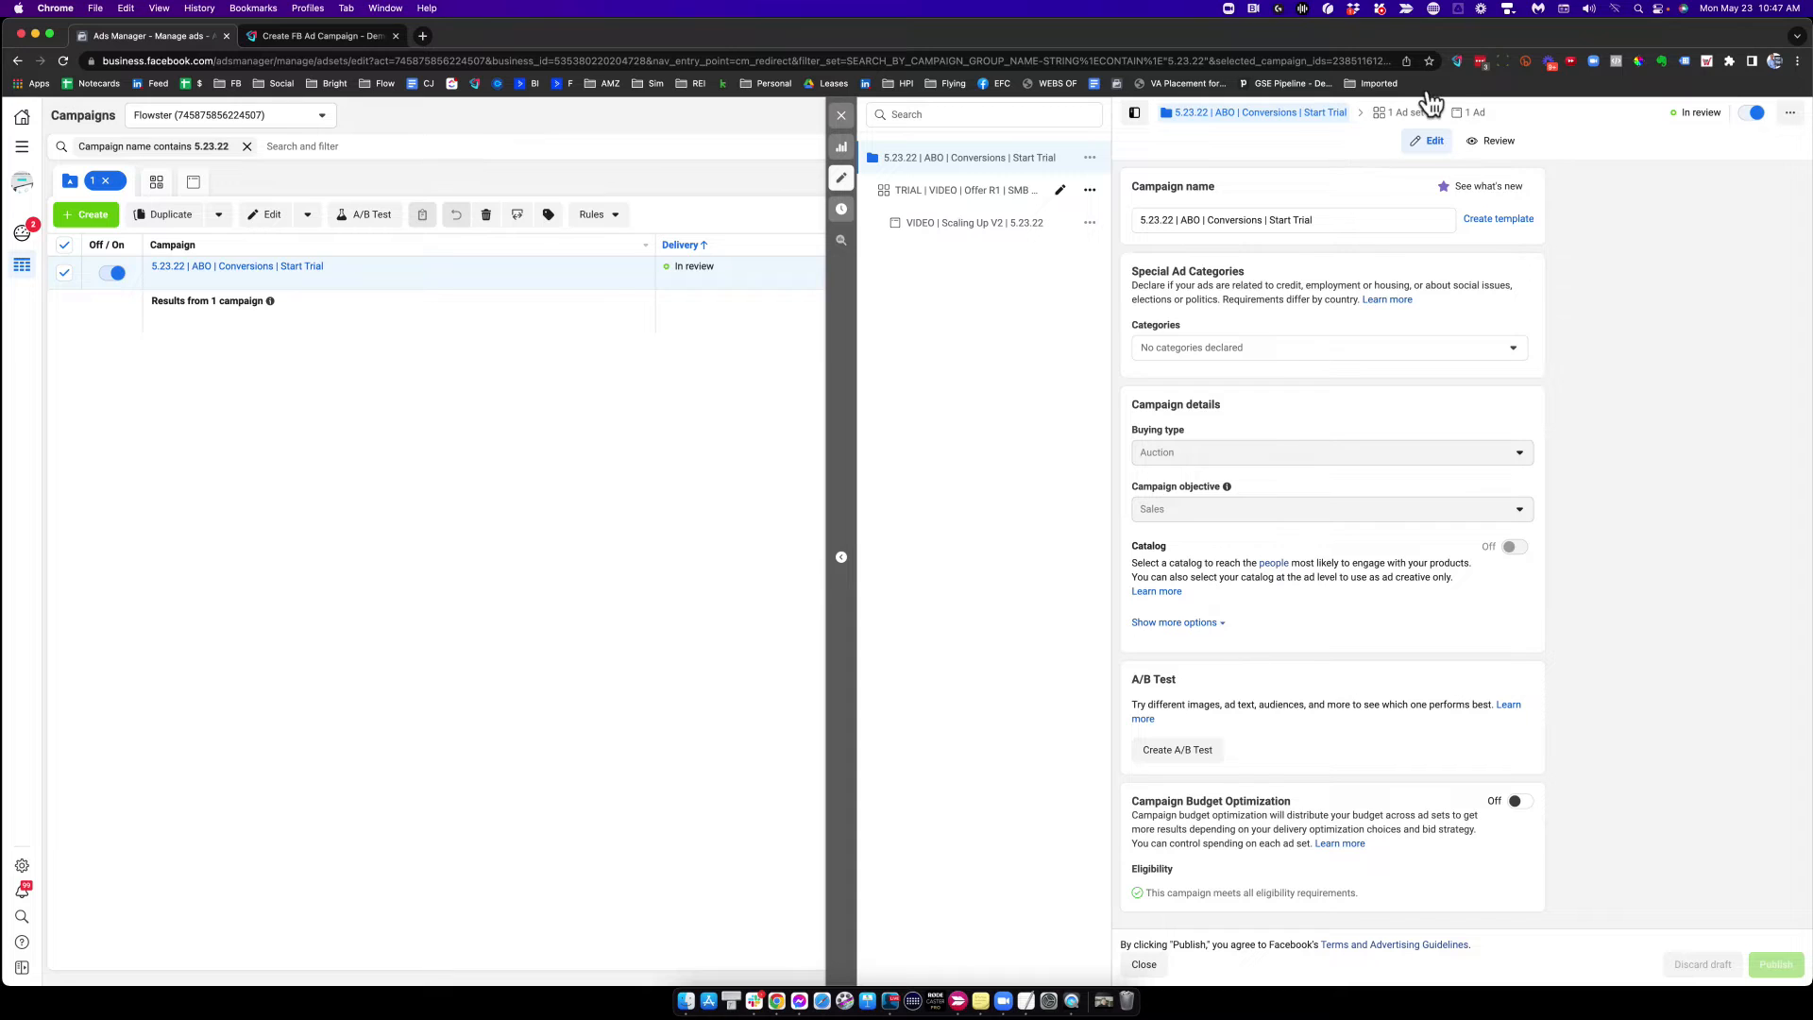
{"action": "left_click", "coordinate": [1457, 62]}
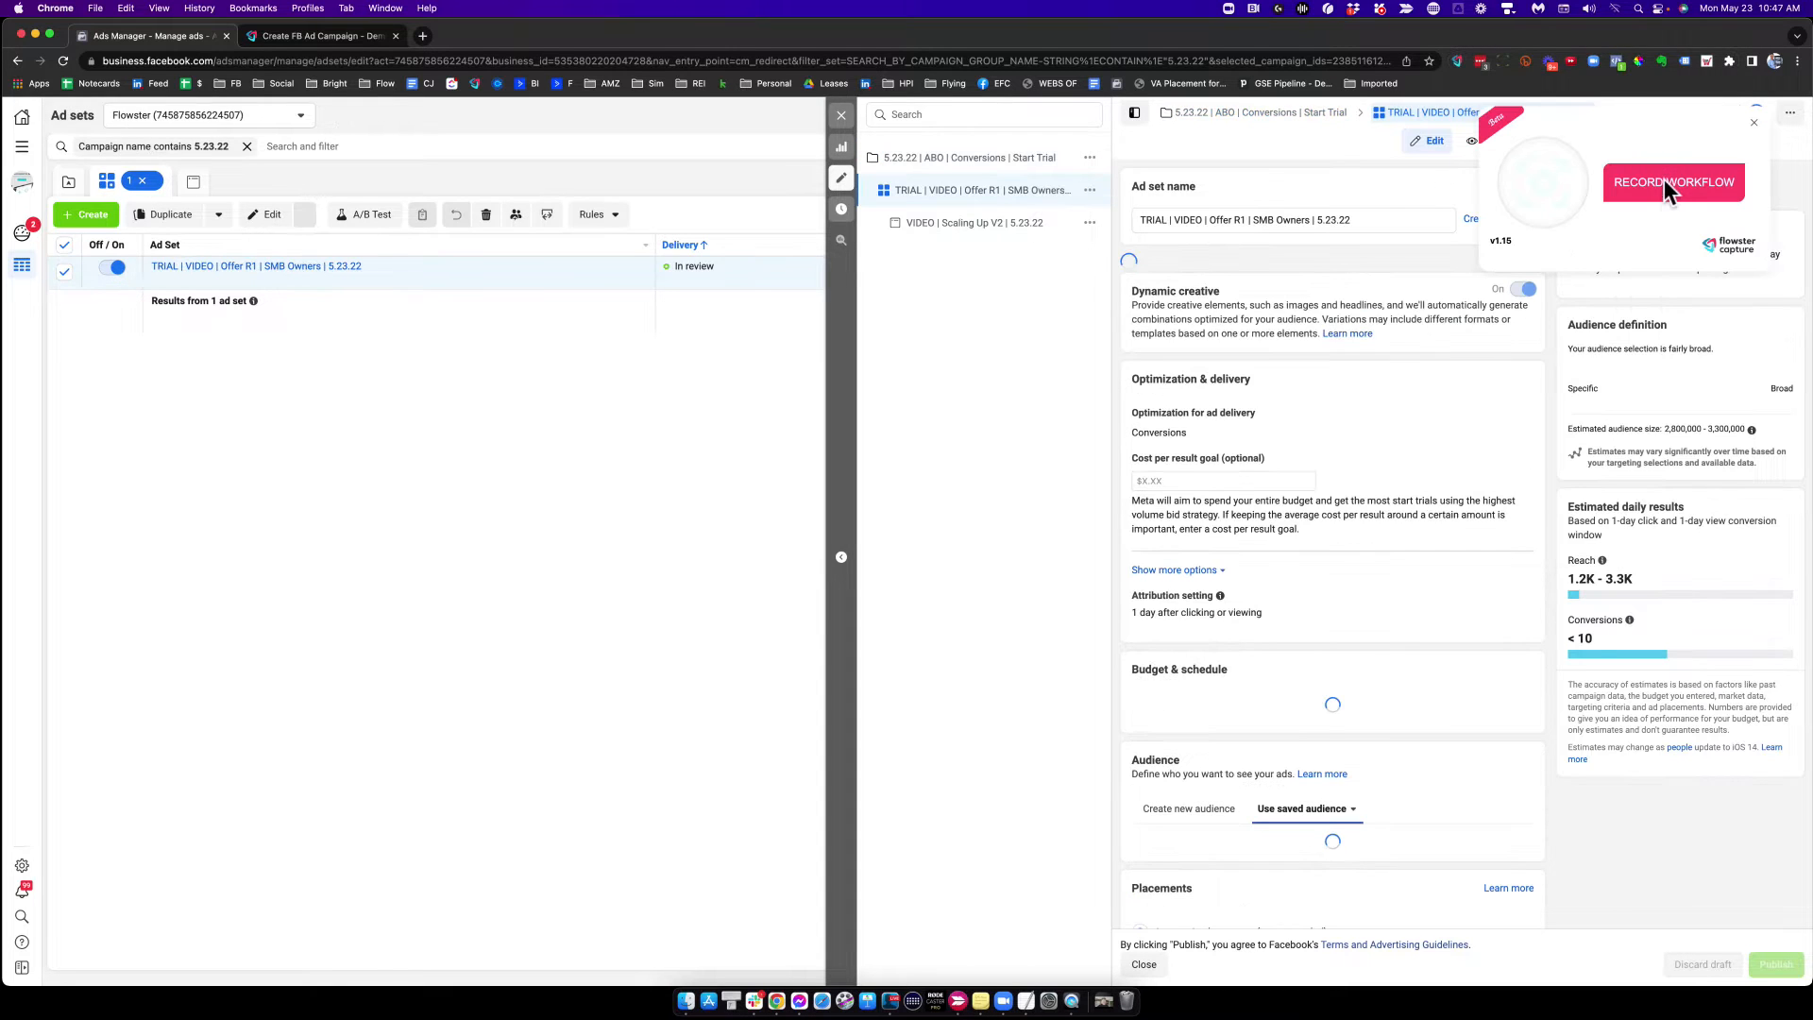
{"action": "left_click", "coordinate": [1664, 180]}
{"action": "left_click", "coordinate": [1285, 219]}
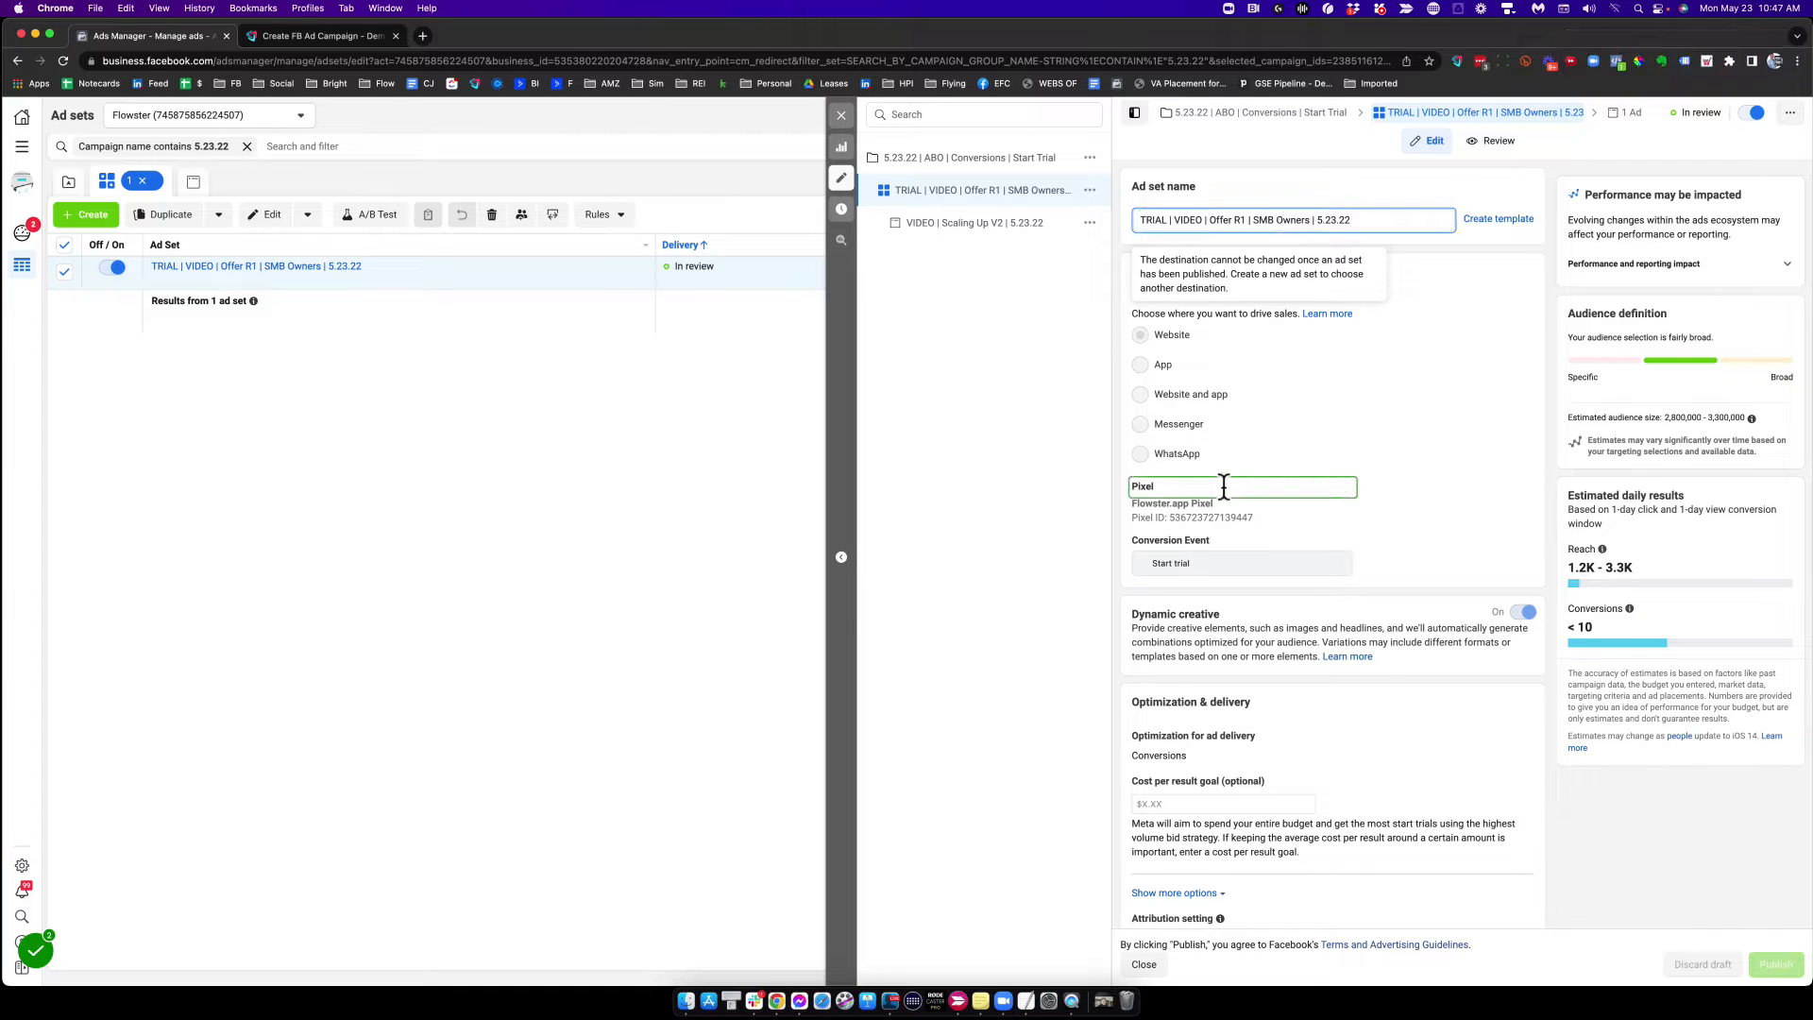
{"action": "mouse_move", "coordinate": [1193, 559]}
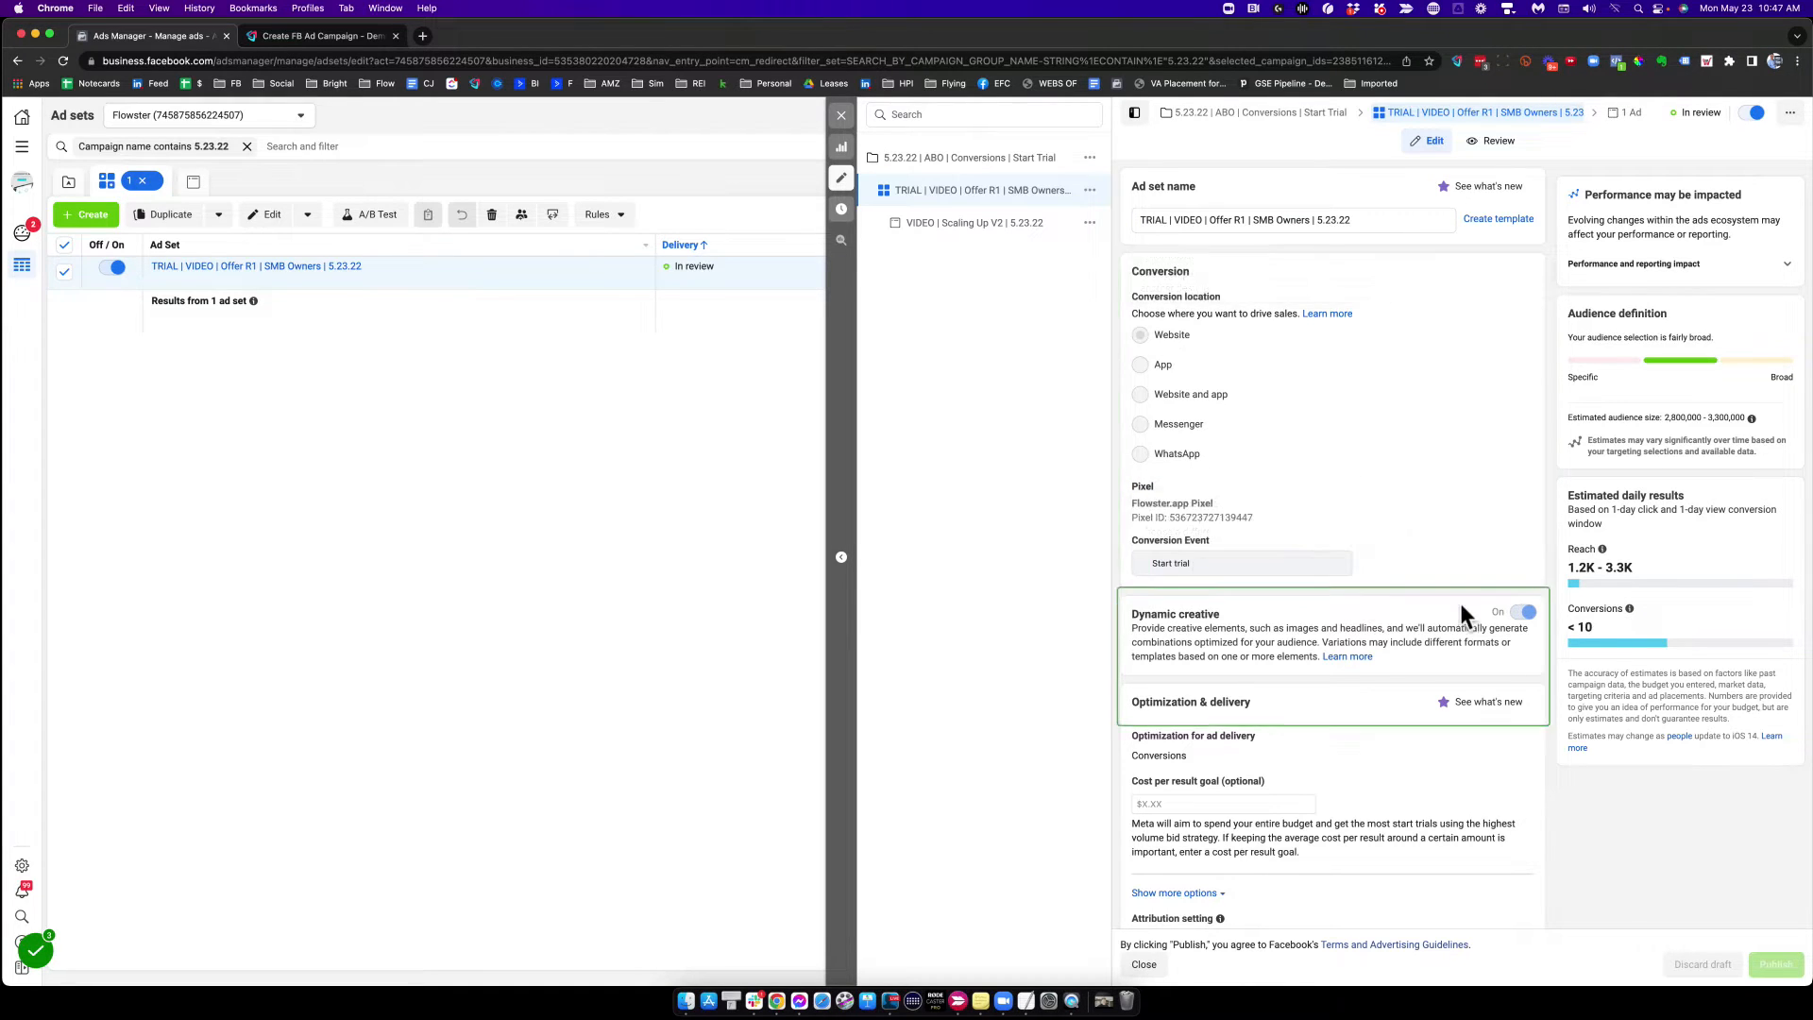
{"action": "mouse_move", "coordinate": [1504, 610]}
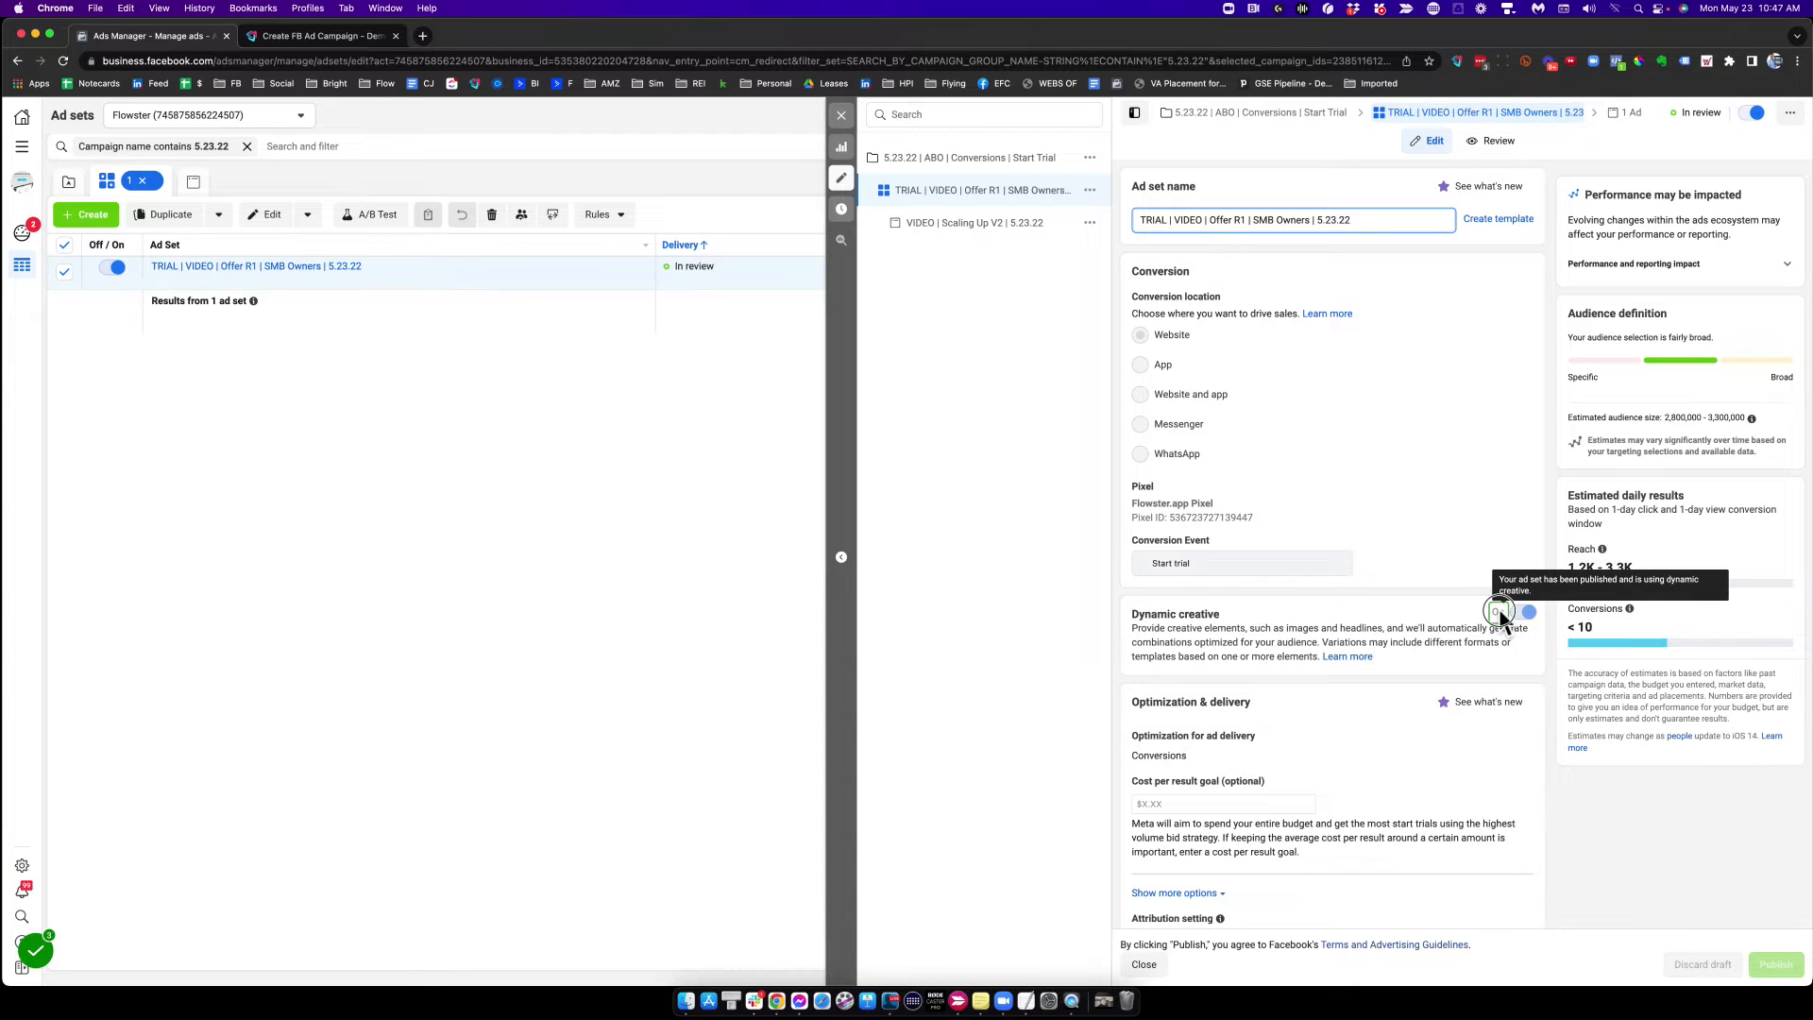
{"action": "left_click", "coordinate": [1499, 610]}
Step: Capture the ad set's attribution setting, daily budget and USA 26-50 Small Business Owners audience, and finish the capture
{"action": "scroll", "coordinate": [1499, 609], "scroll_direction": "down", "scroll_amount": 1}
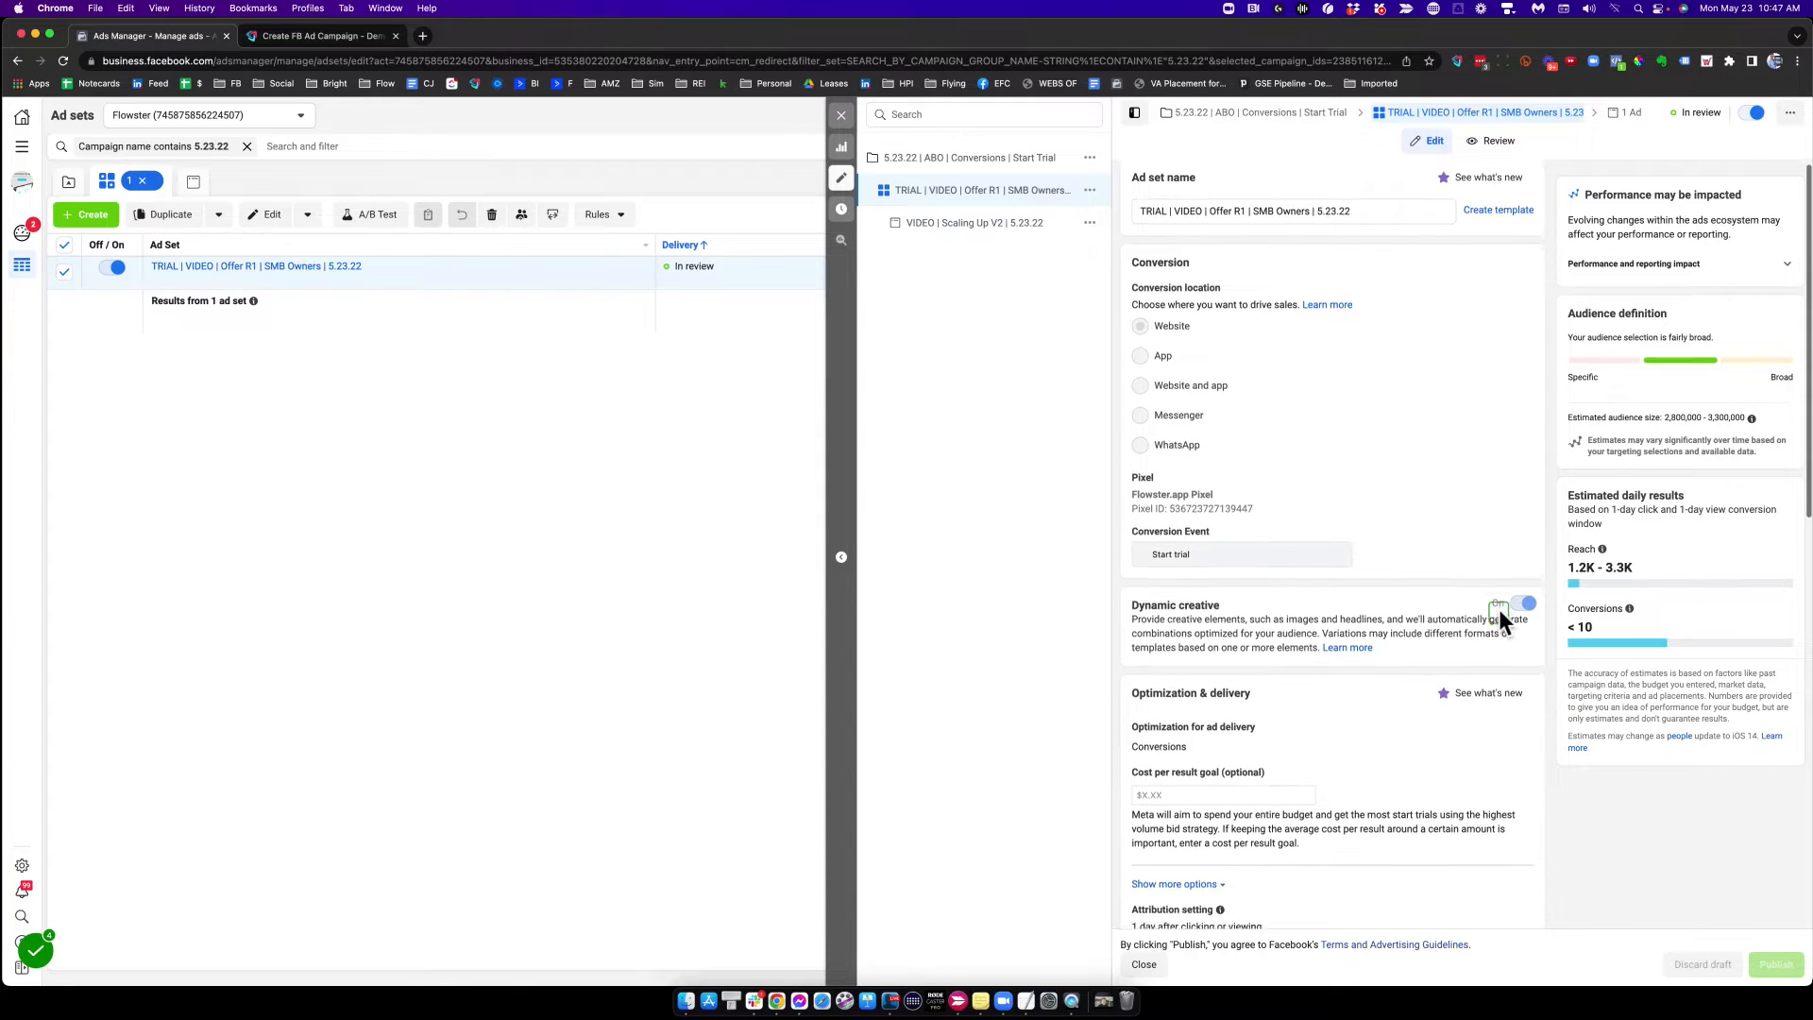
{"action": "mouse_move", "coordinate": [1523, 593]}
{"action": "scroll", "coordinate": [1380, 621], "scroll_direction": "down", "scroll_amount": 5}
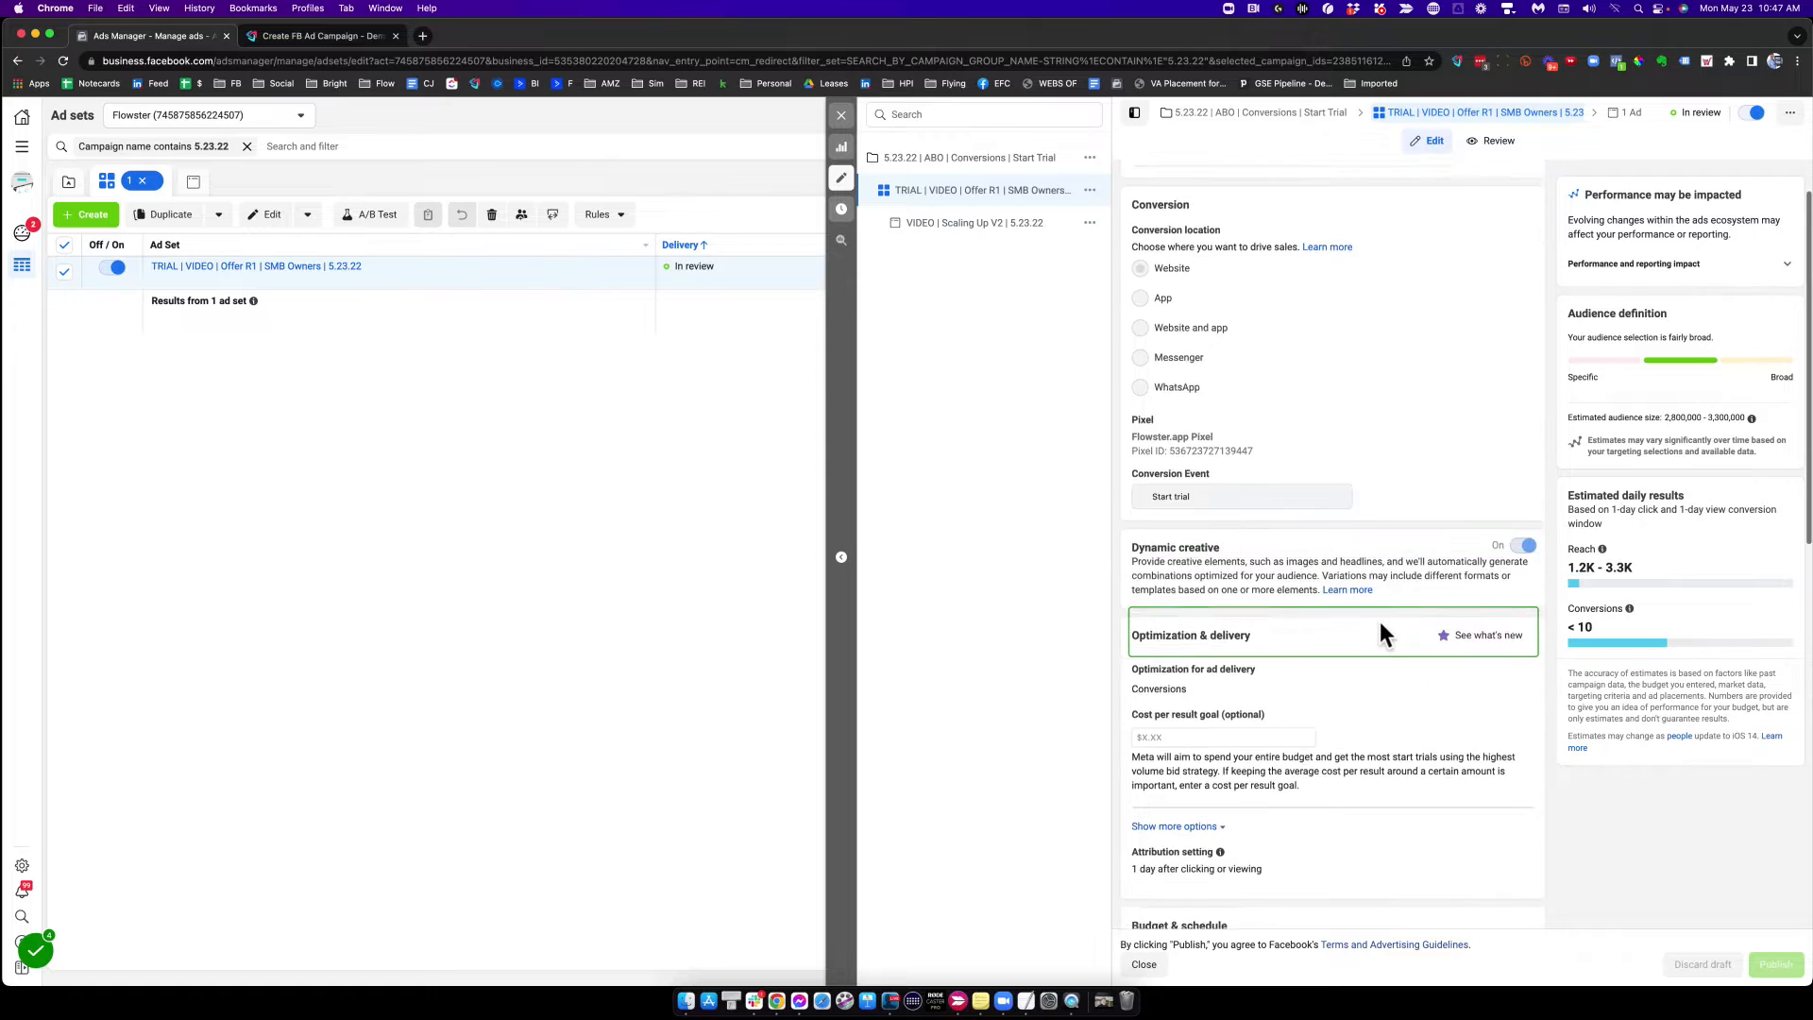
{"action": "scroll", "coordinate": [1380, 621], "scroll_direction": "down", "scroll_amount": 1}
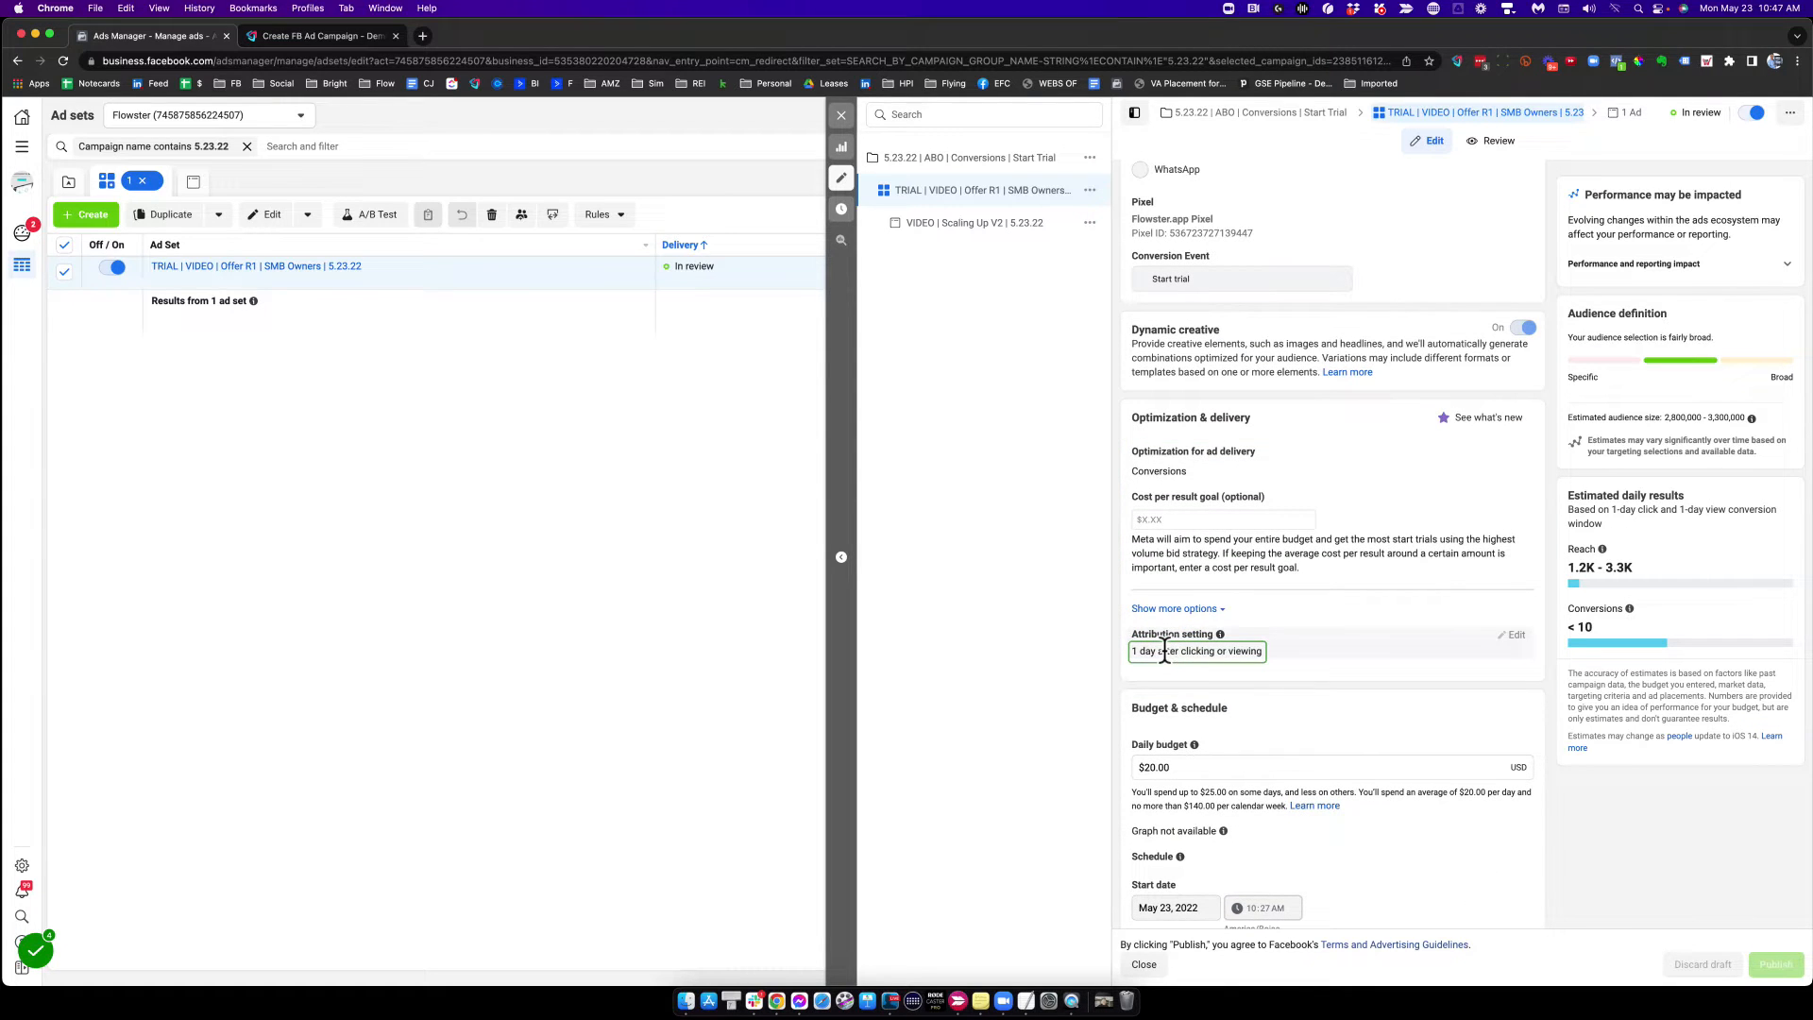
{"action": "scroll", "coordinate": [1165, 652], "scroll_direction": "down", "scroll_amount": 2}
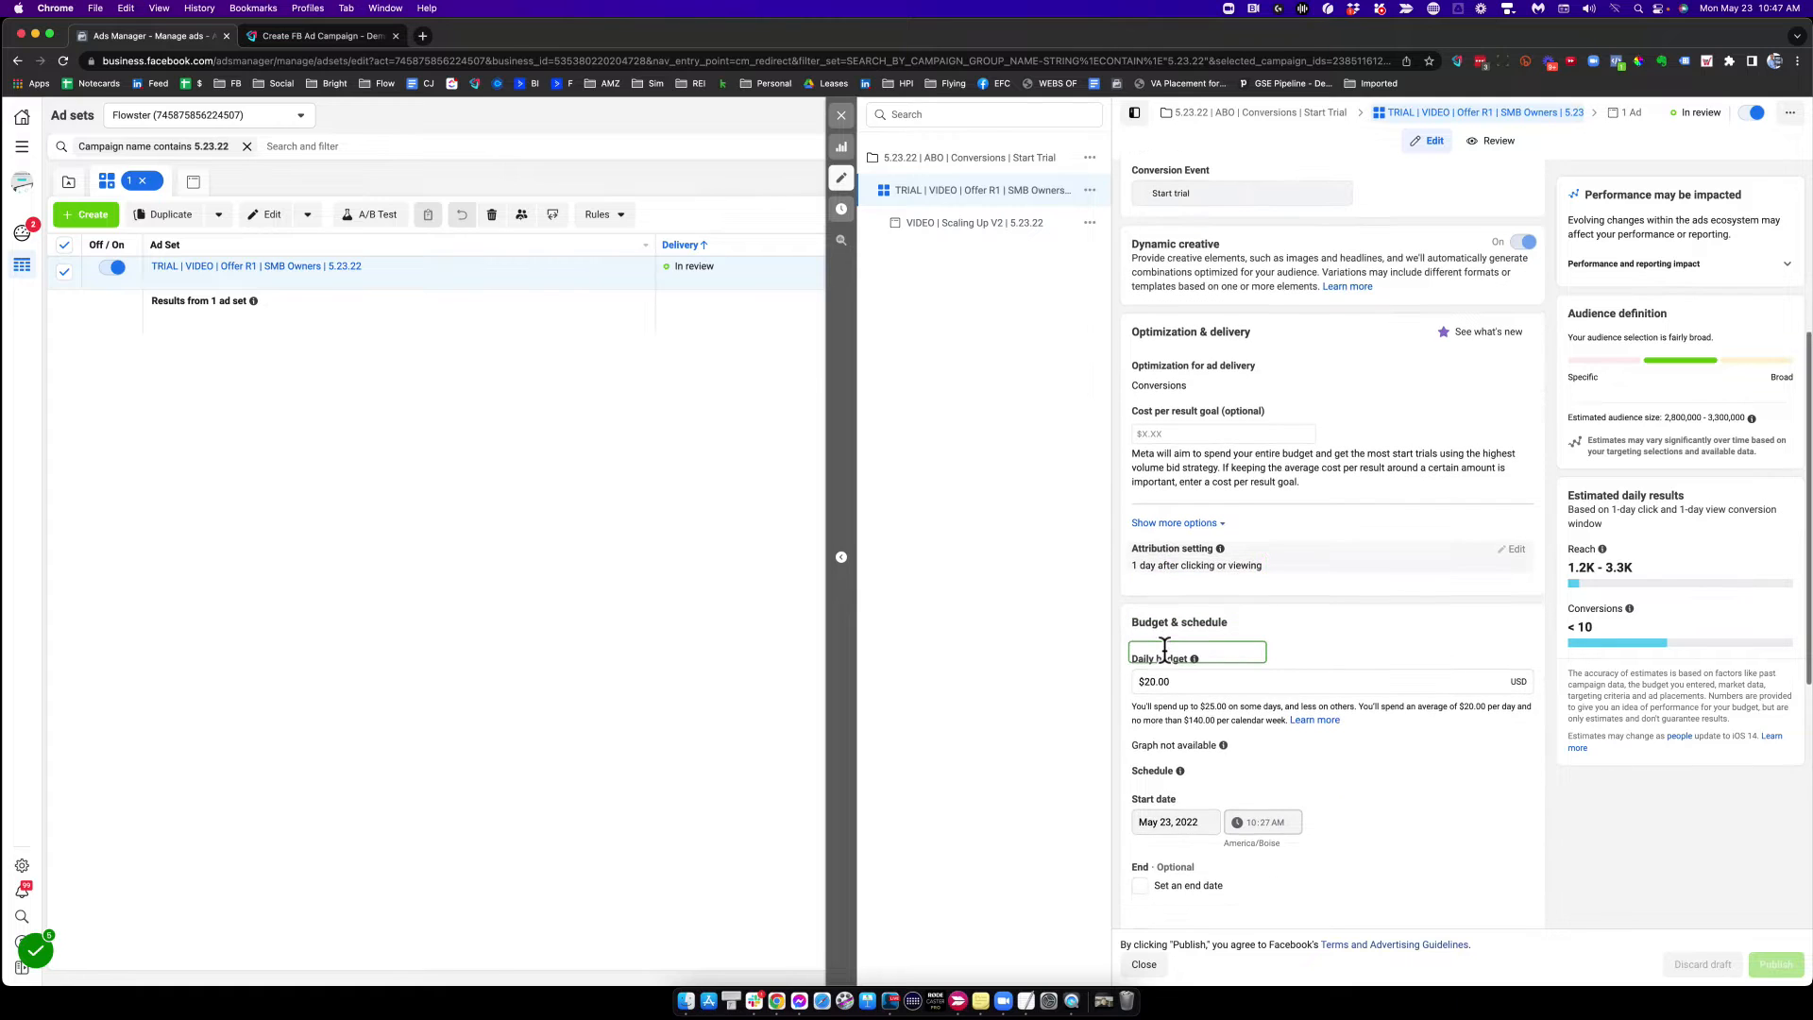
{"action": "scroll", "coordinate": [1170, 672], "scroll_direction": "down", "scroll_amount": 8}
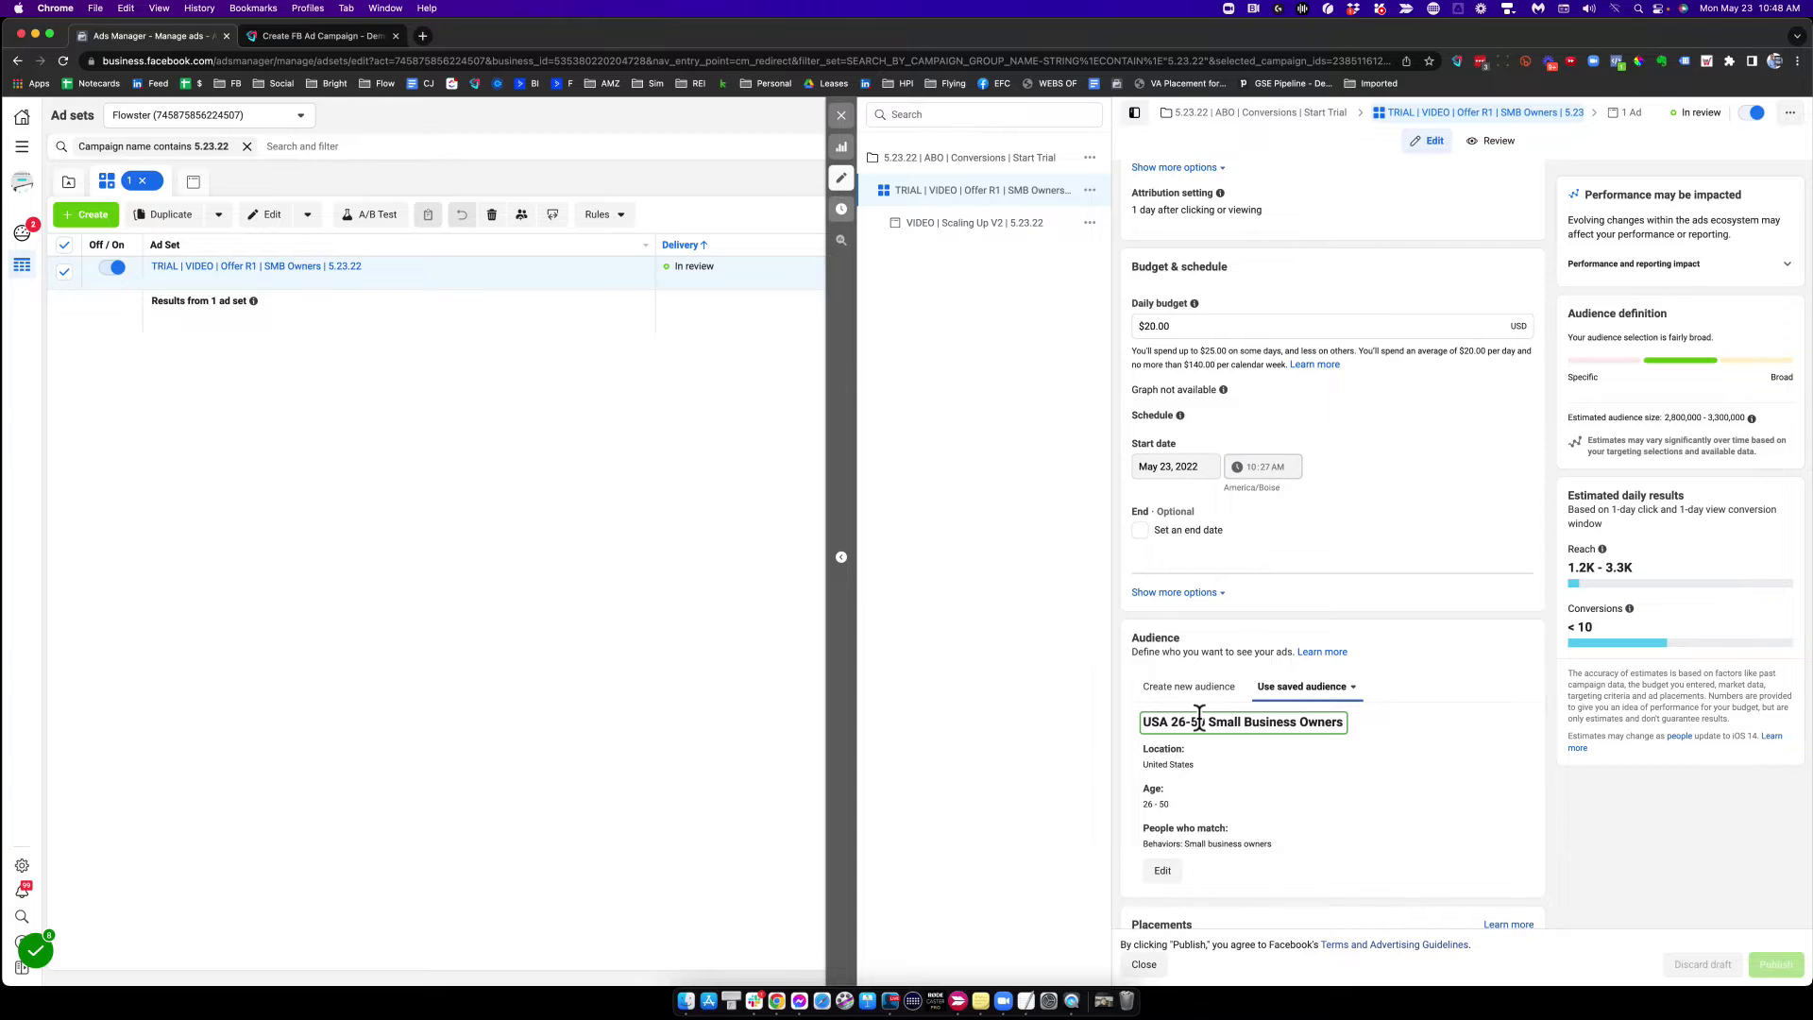
{"action": "scroll", "coordinate": [1199, 723], "scroll_direction": "down", "scroll_amount": 3}
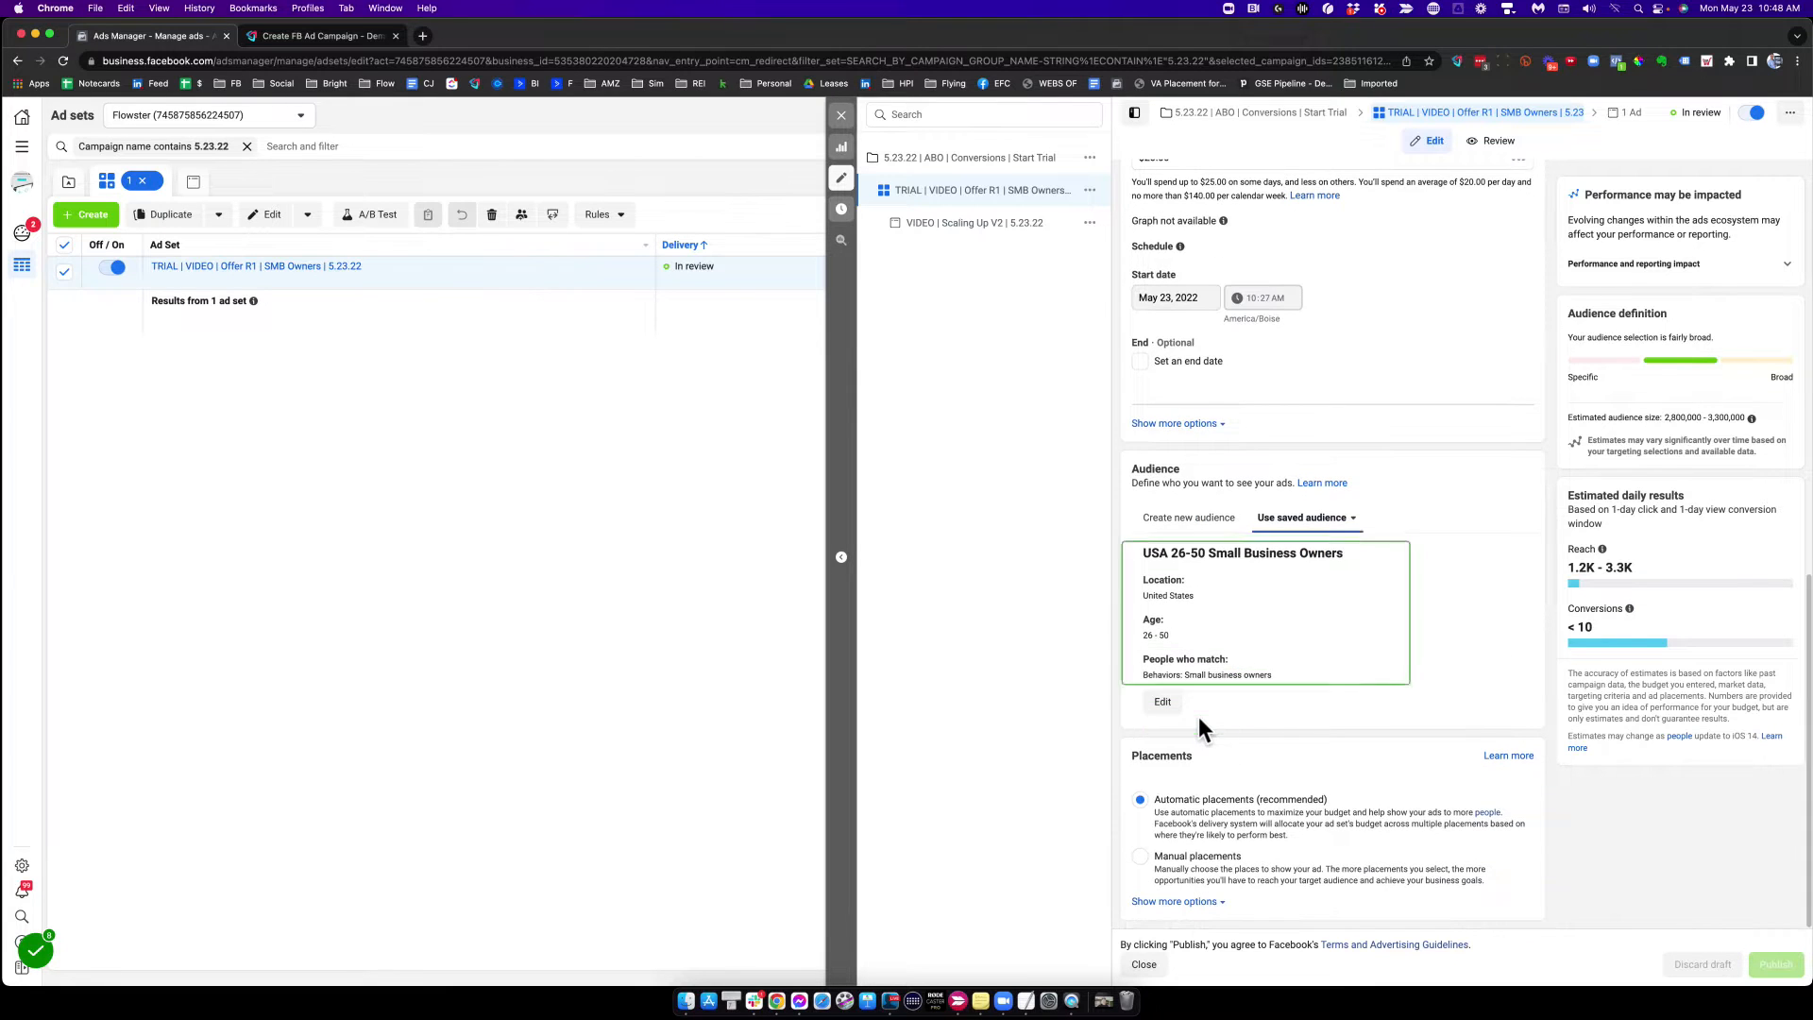
{"action": "left_click", "coordinate": [32, 954]}
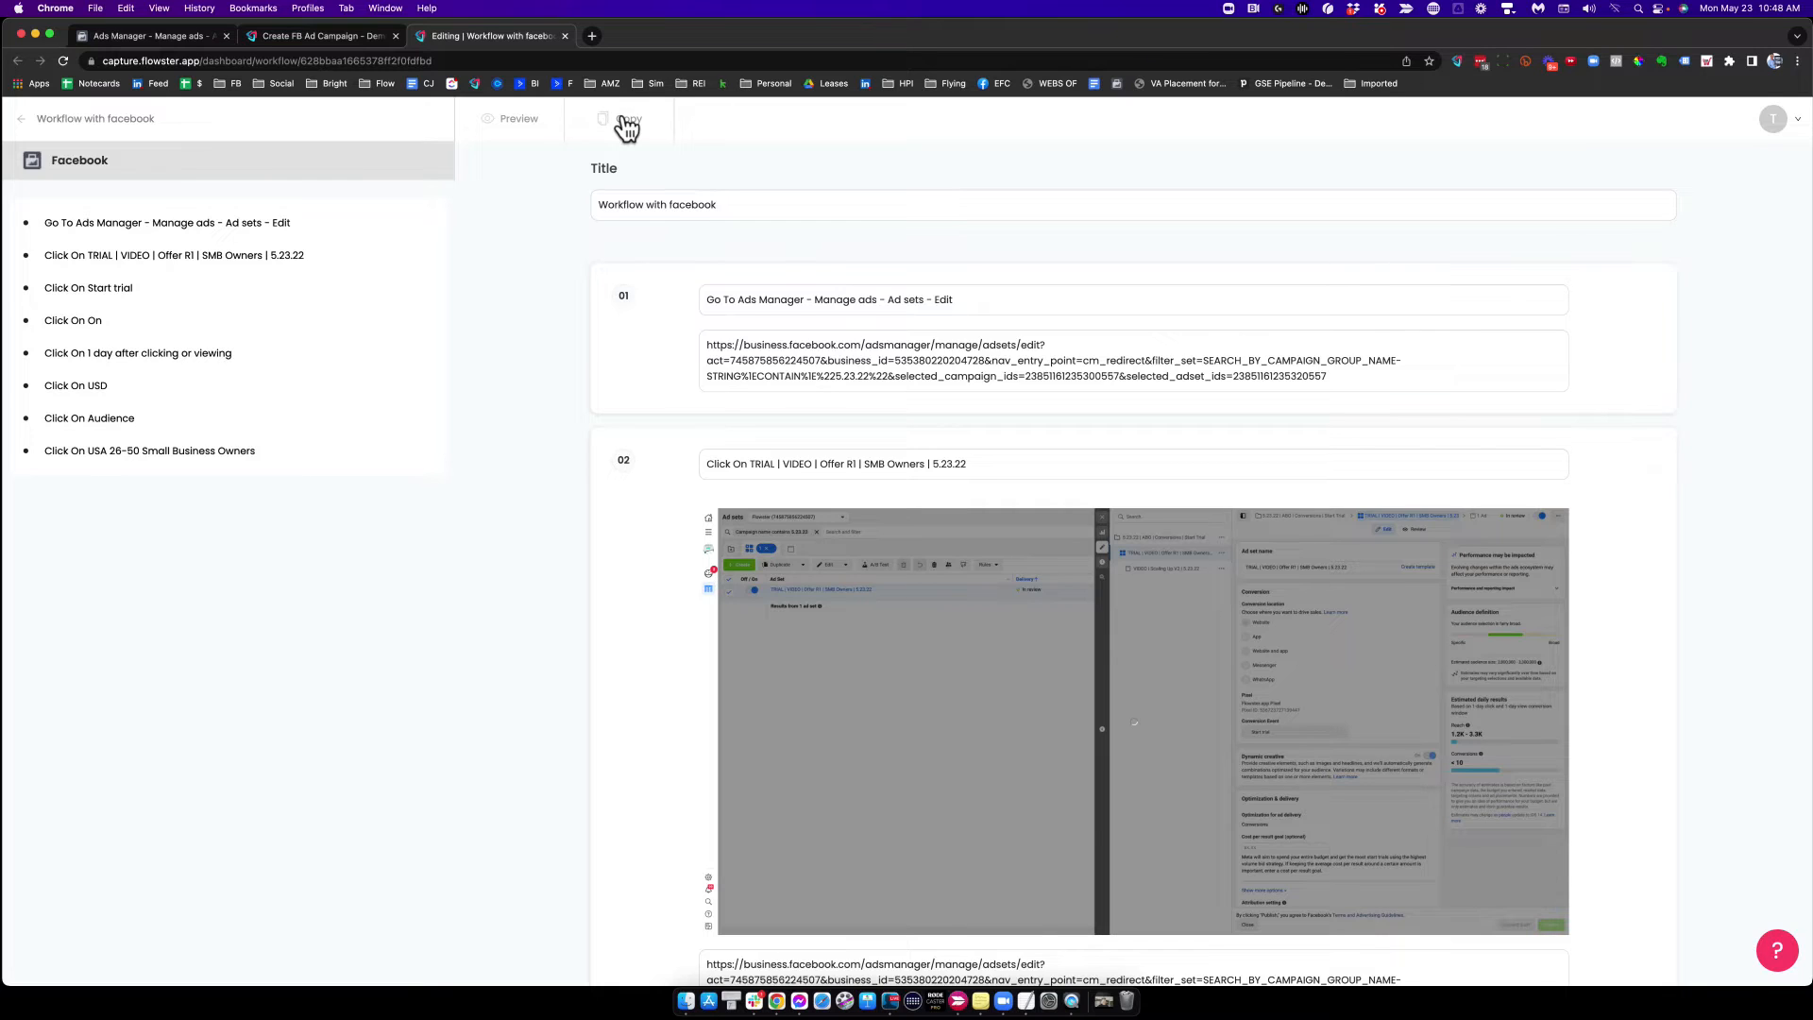
Step: Copy the captured ad set workflow and paste its tasks under a new "Ad Set" heading in the Flowster template
{"action": "left_click", "coordinate": [627, 128]}
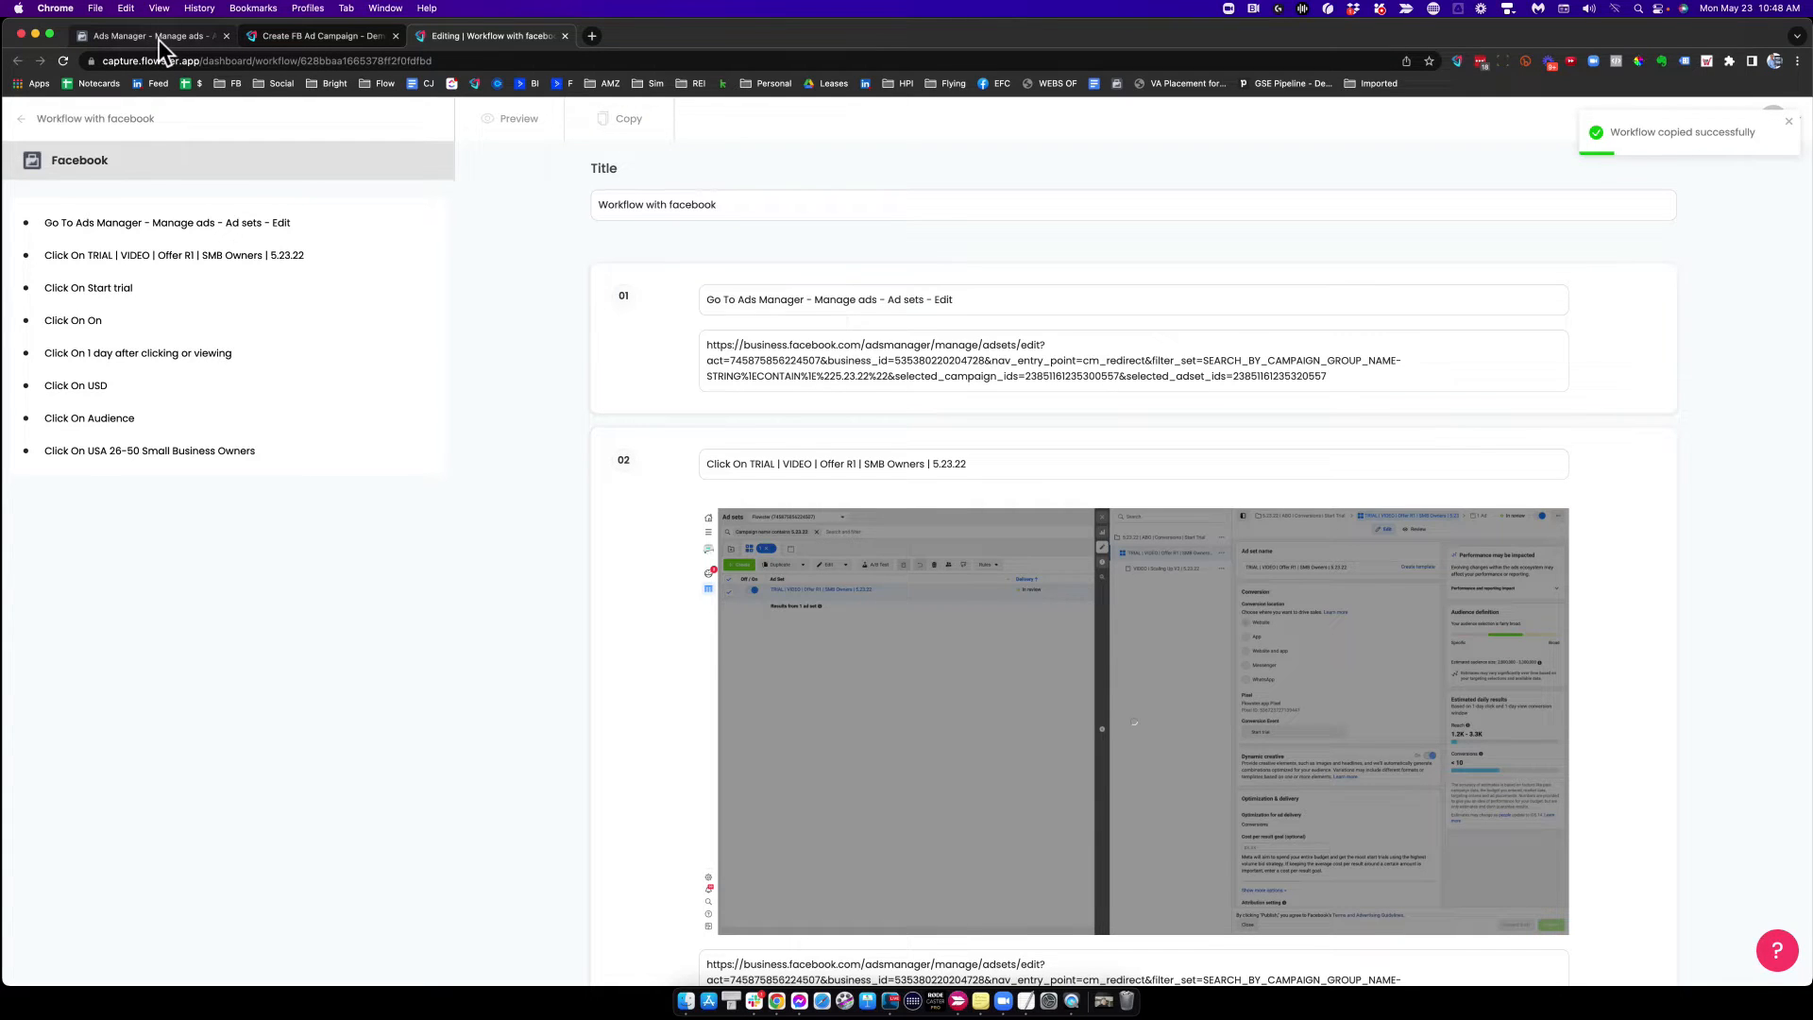
{"action": "left_click", "coordinate": [291, 34]}
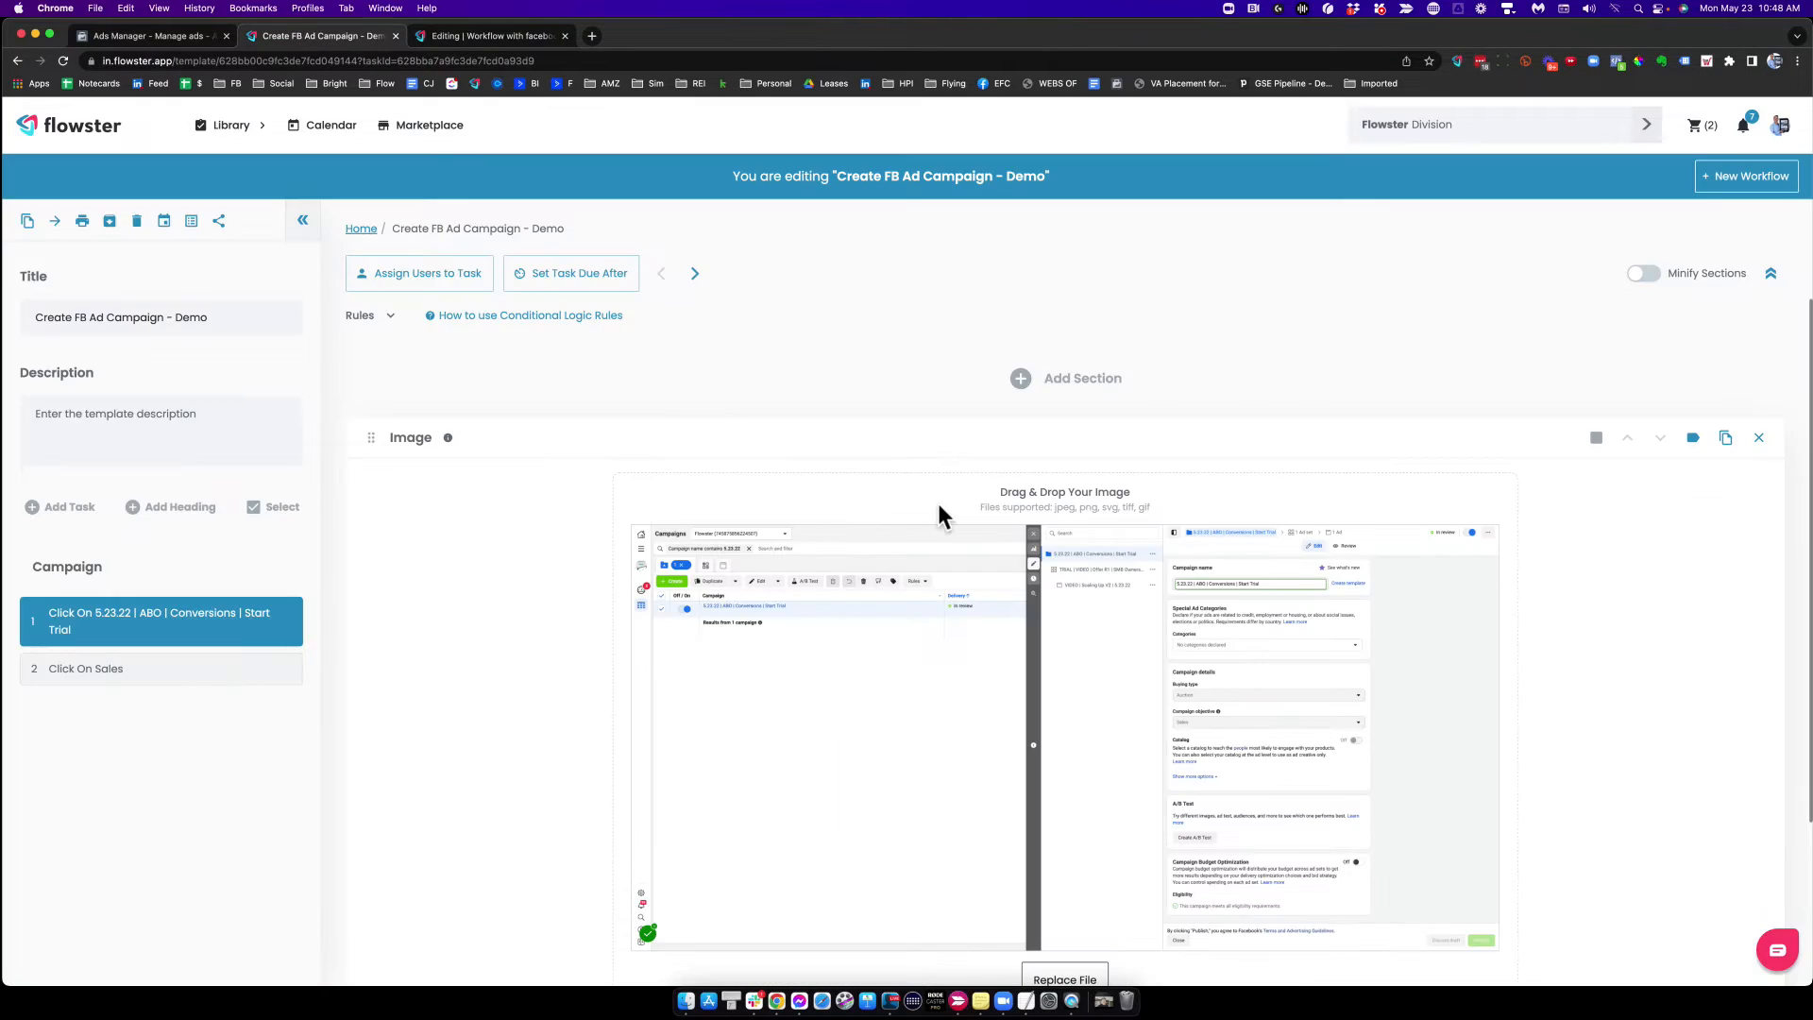
{"action": "left_click", "coordinate": [165, 507]}
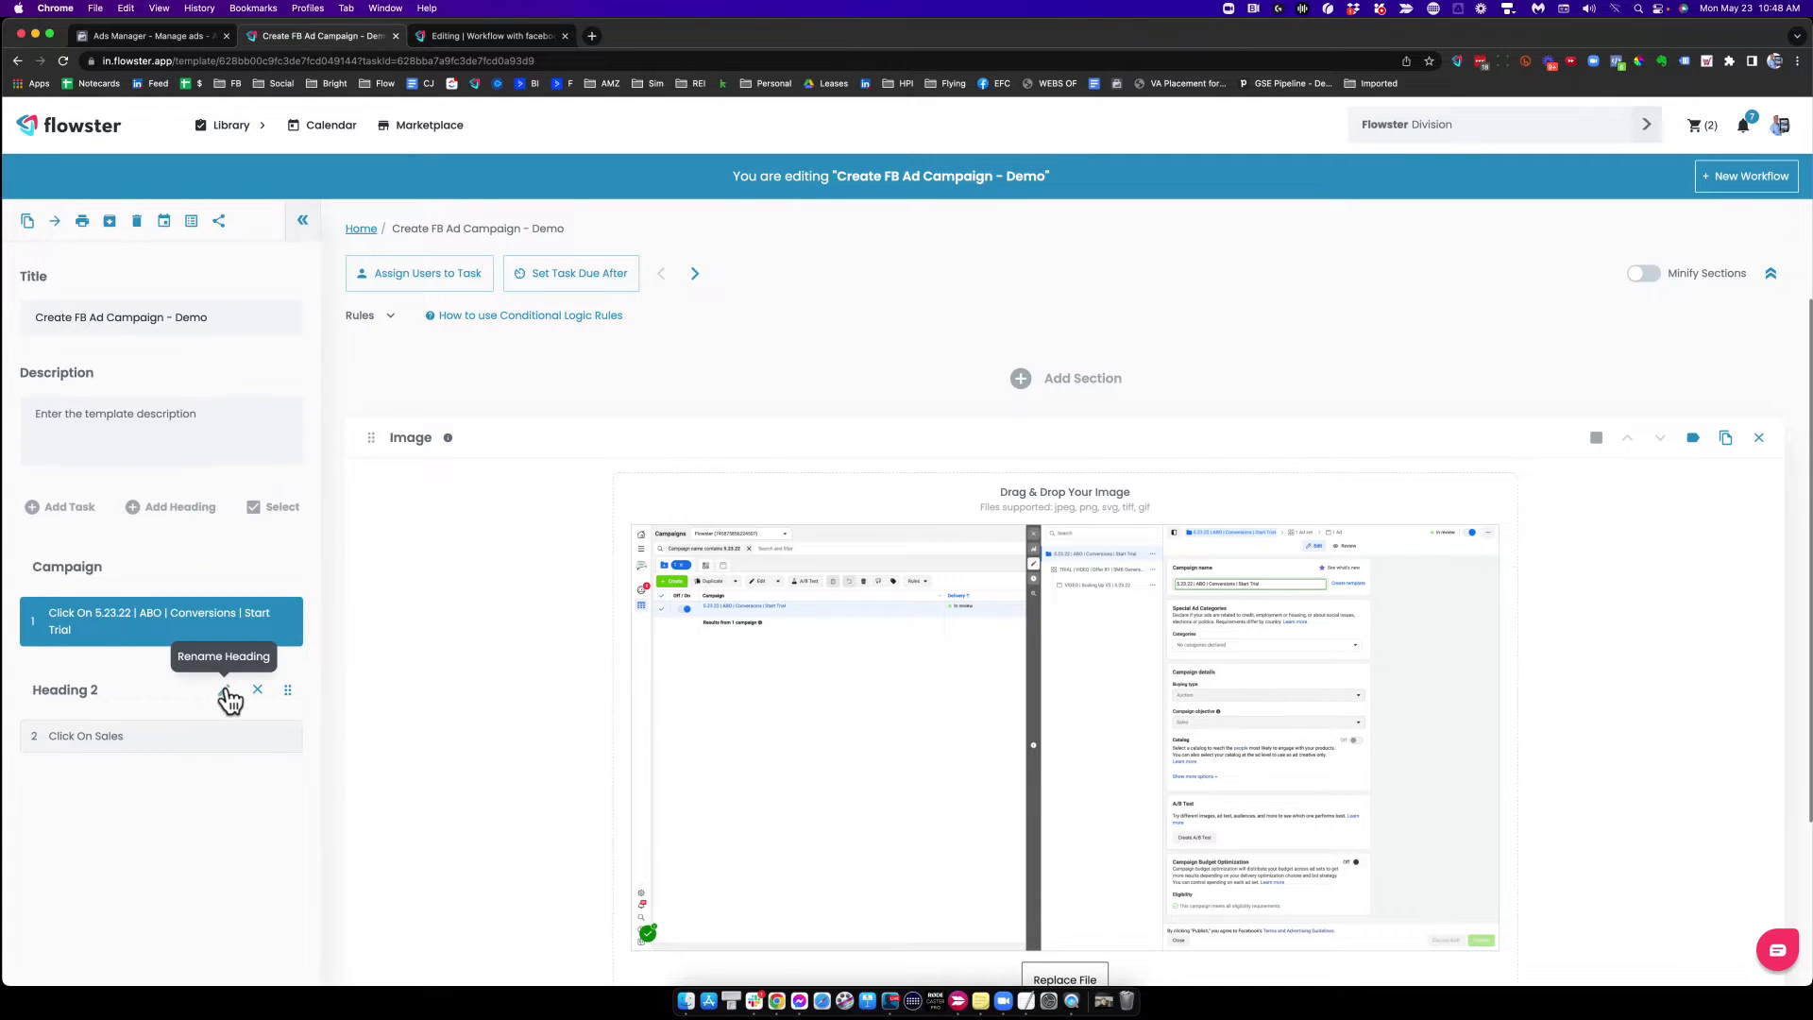
{"action": "left_click", "coordinate": [226, 694]}
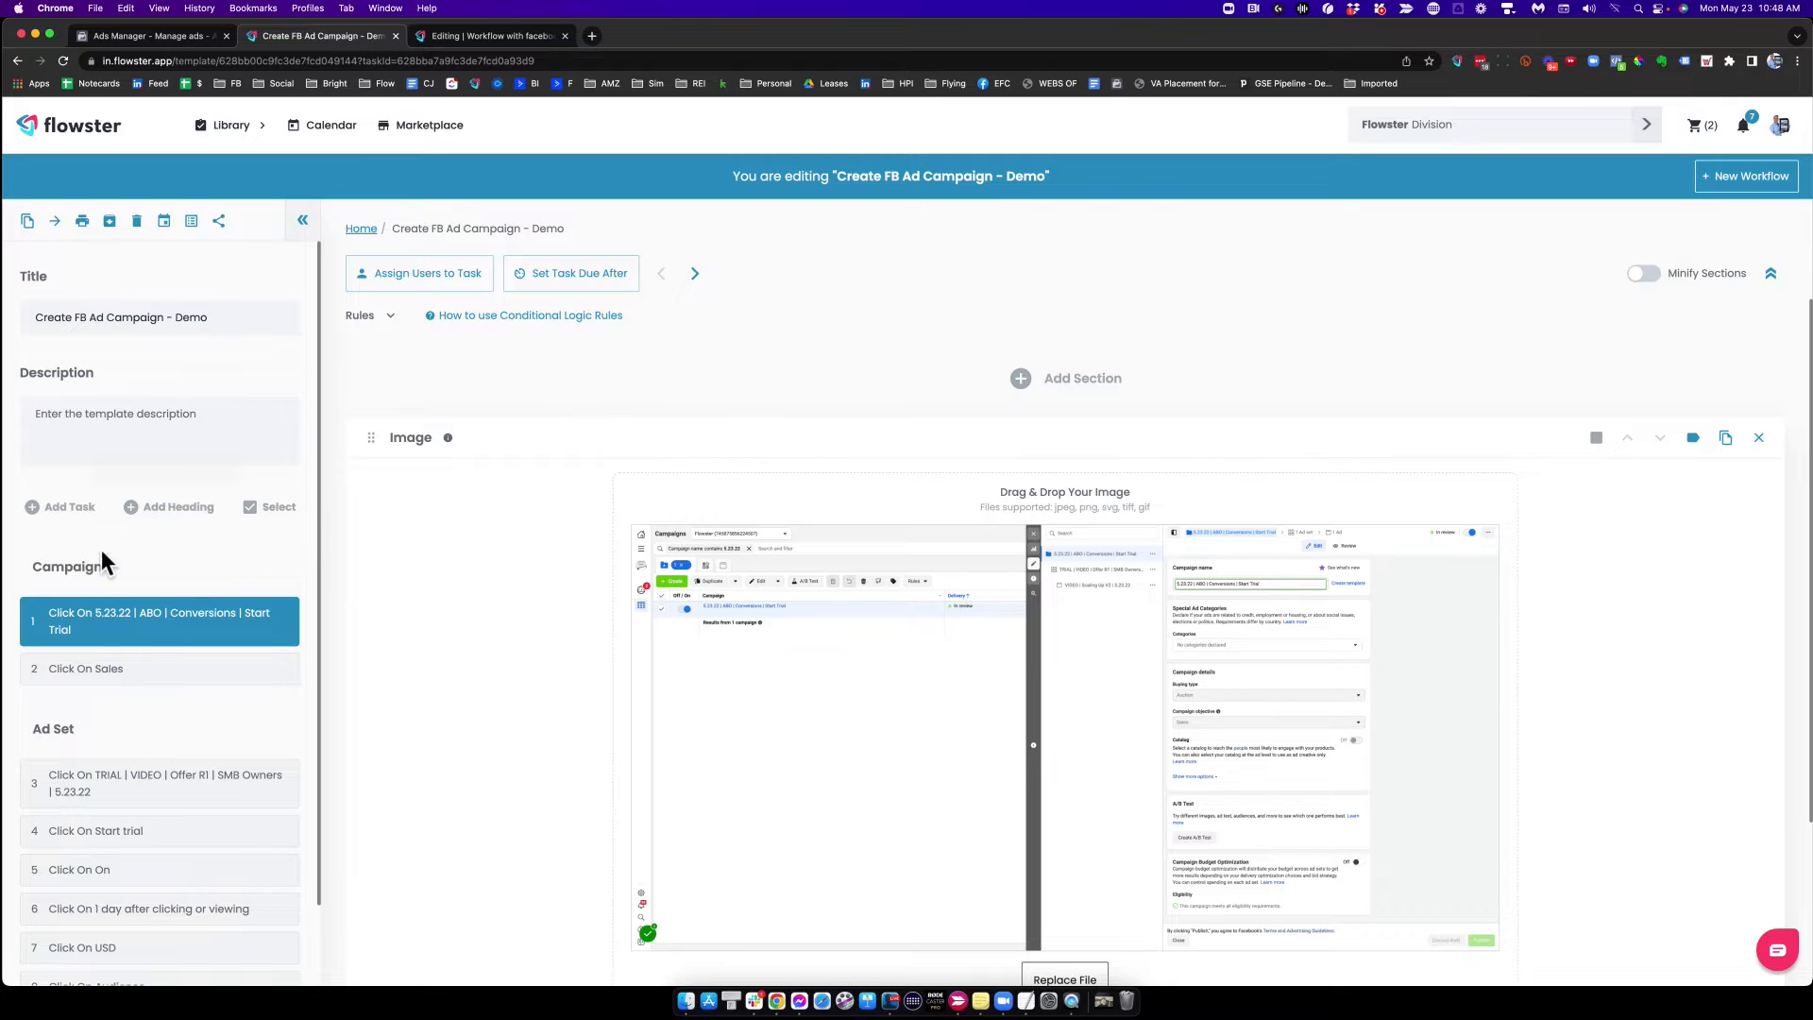
Step: Add a heading named "Ad" below the USA 26-50 Small Business Owners task in the template
{"action": "scroll", "coordinate": [146, 854], "scroll_direction": "down", "scroll_amount": 2}
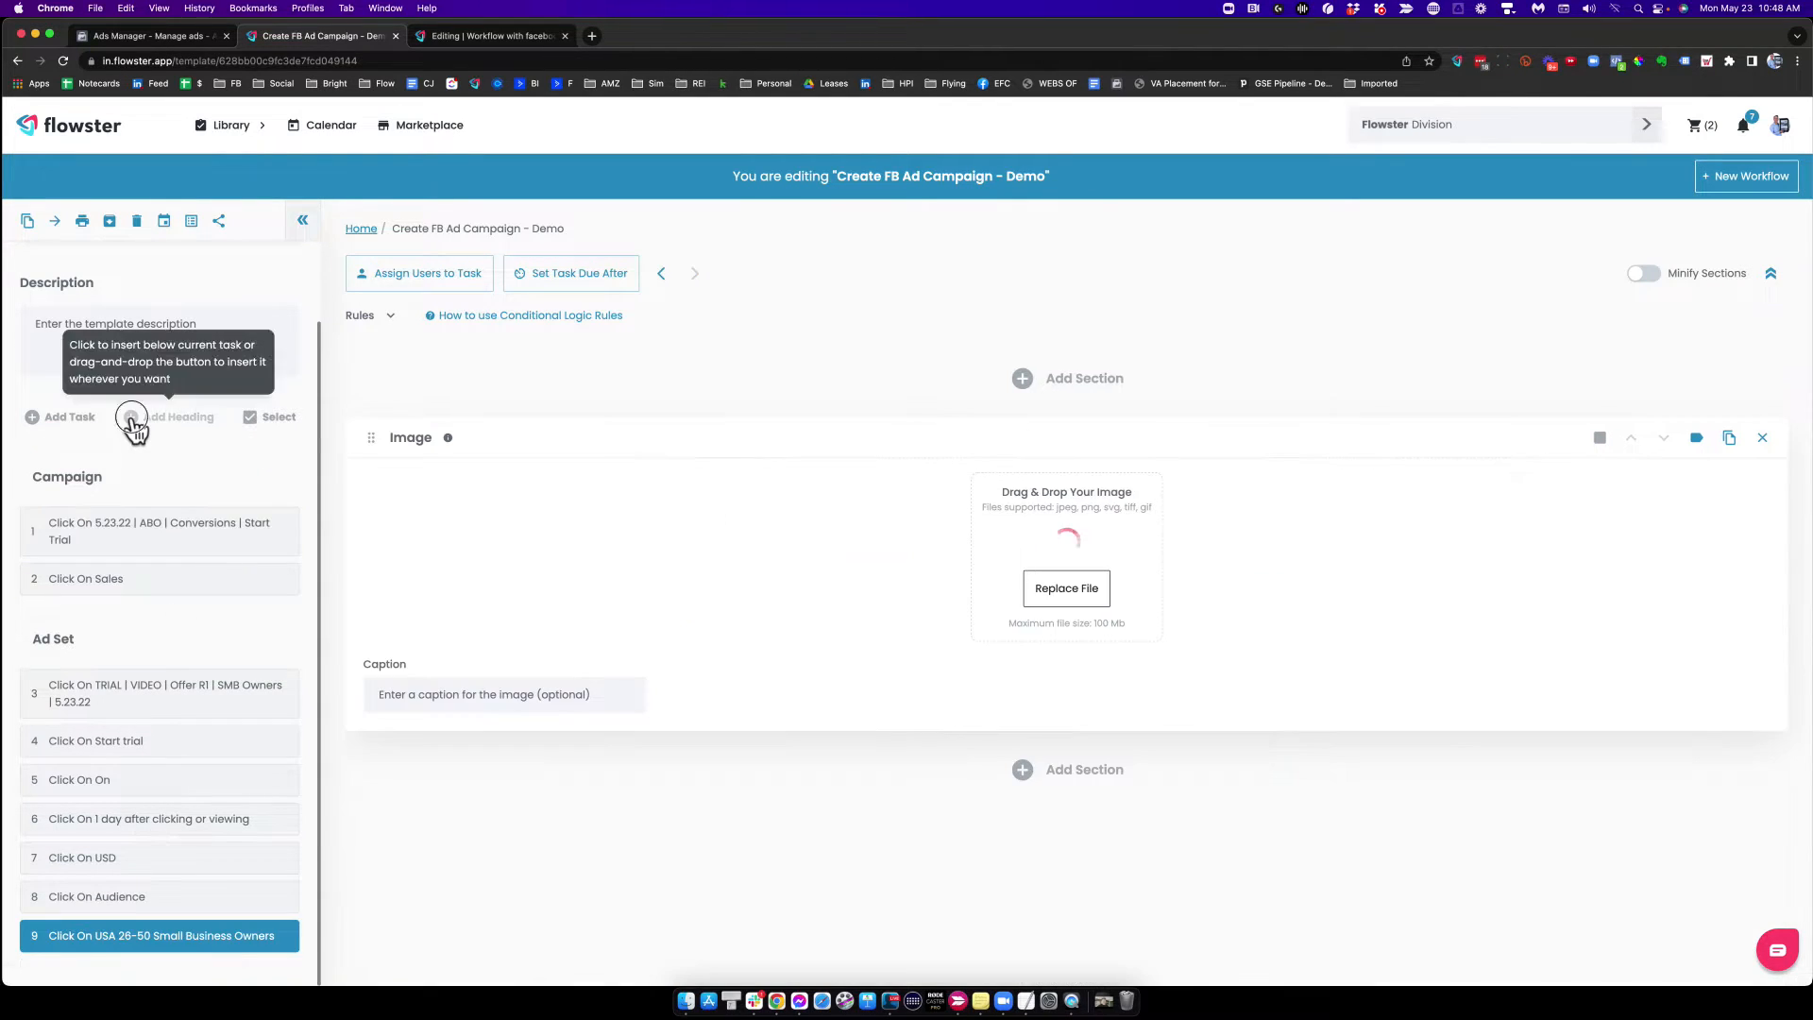
{"action": "left_click", "coordinate": [165, 417]}
{"action": "left_click", "coordinate": [91, 935]}
{"action": "type", "text": "AD"}
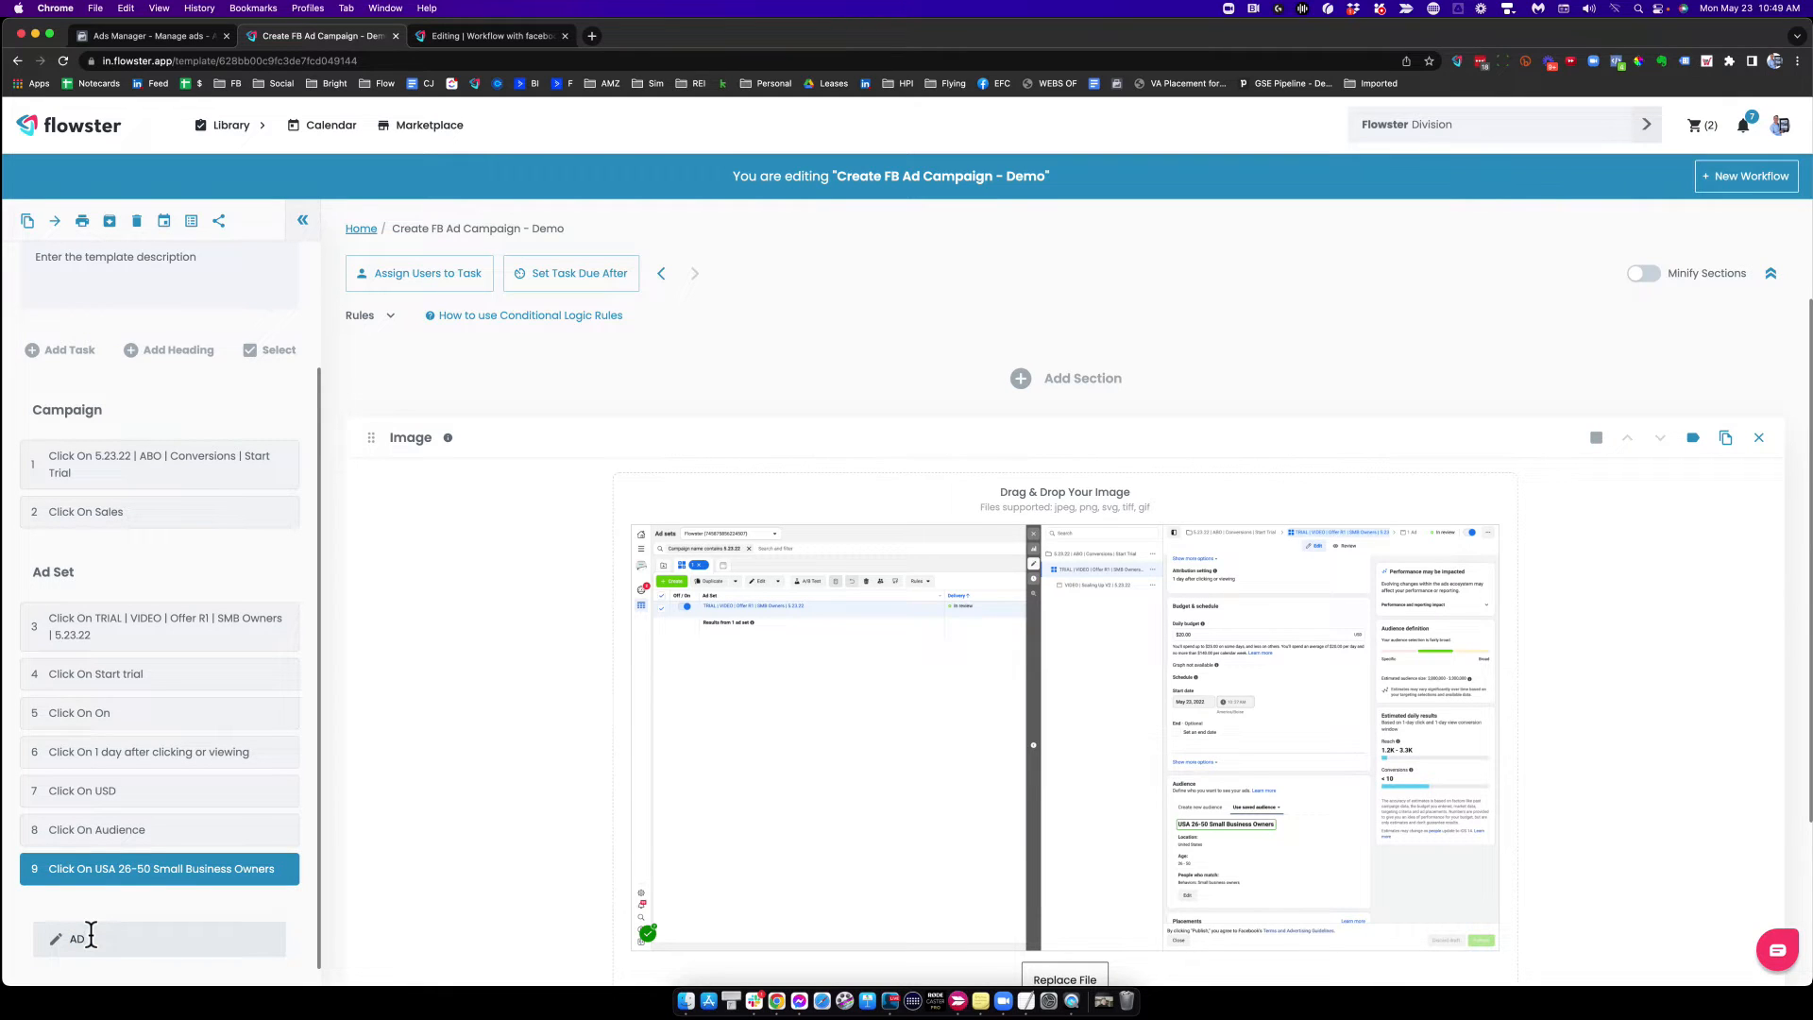
{"action": "key", "text": "Return"}
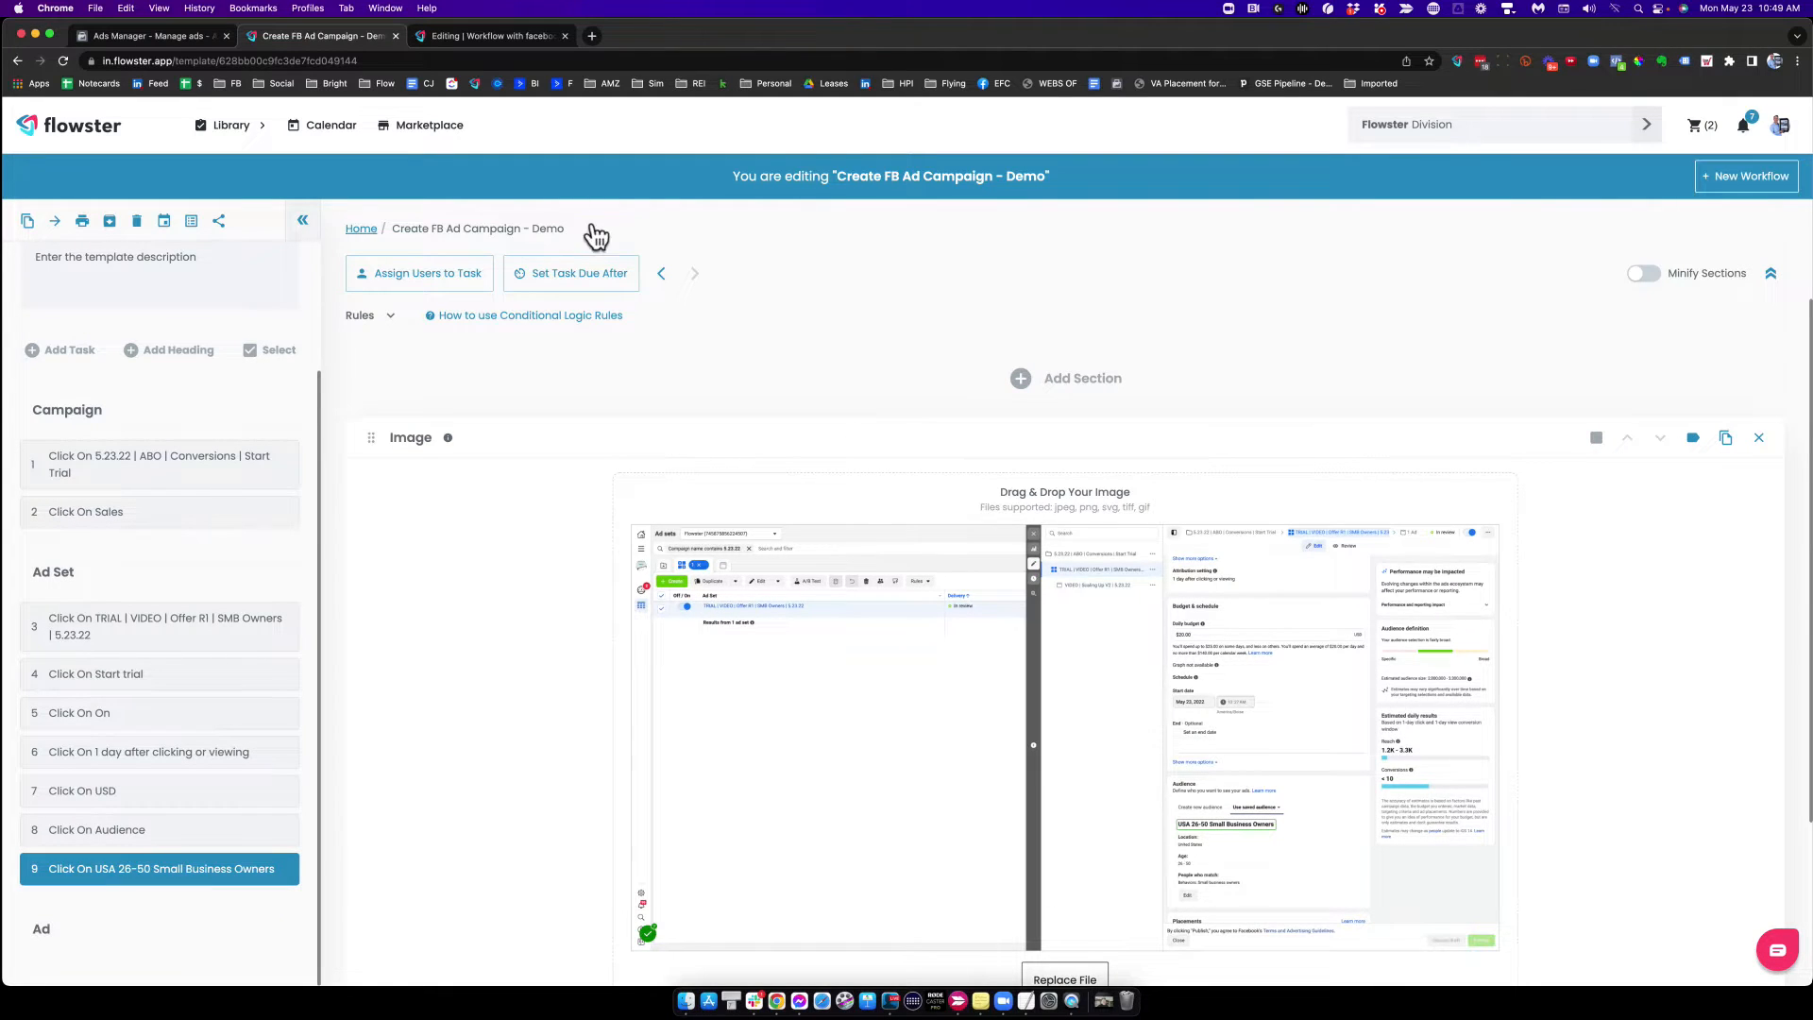
Step: Start a new capture on the VIDEO | Scaling Up V2 | 5.23.22 ad in Ads Manager, recording its ad name and Media section
{"action": "left_click", "coordinate": [196, 38]}
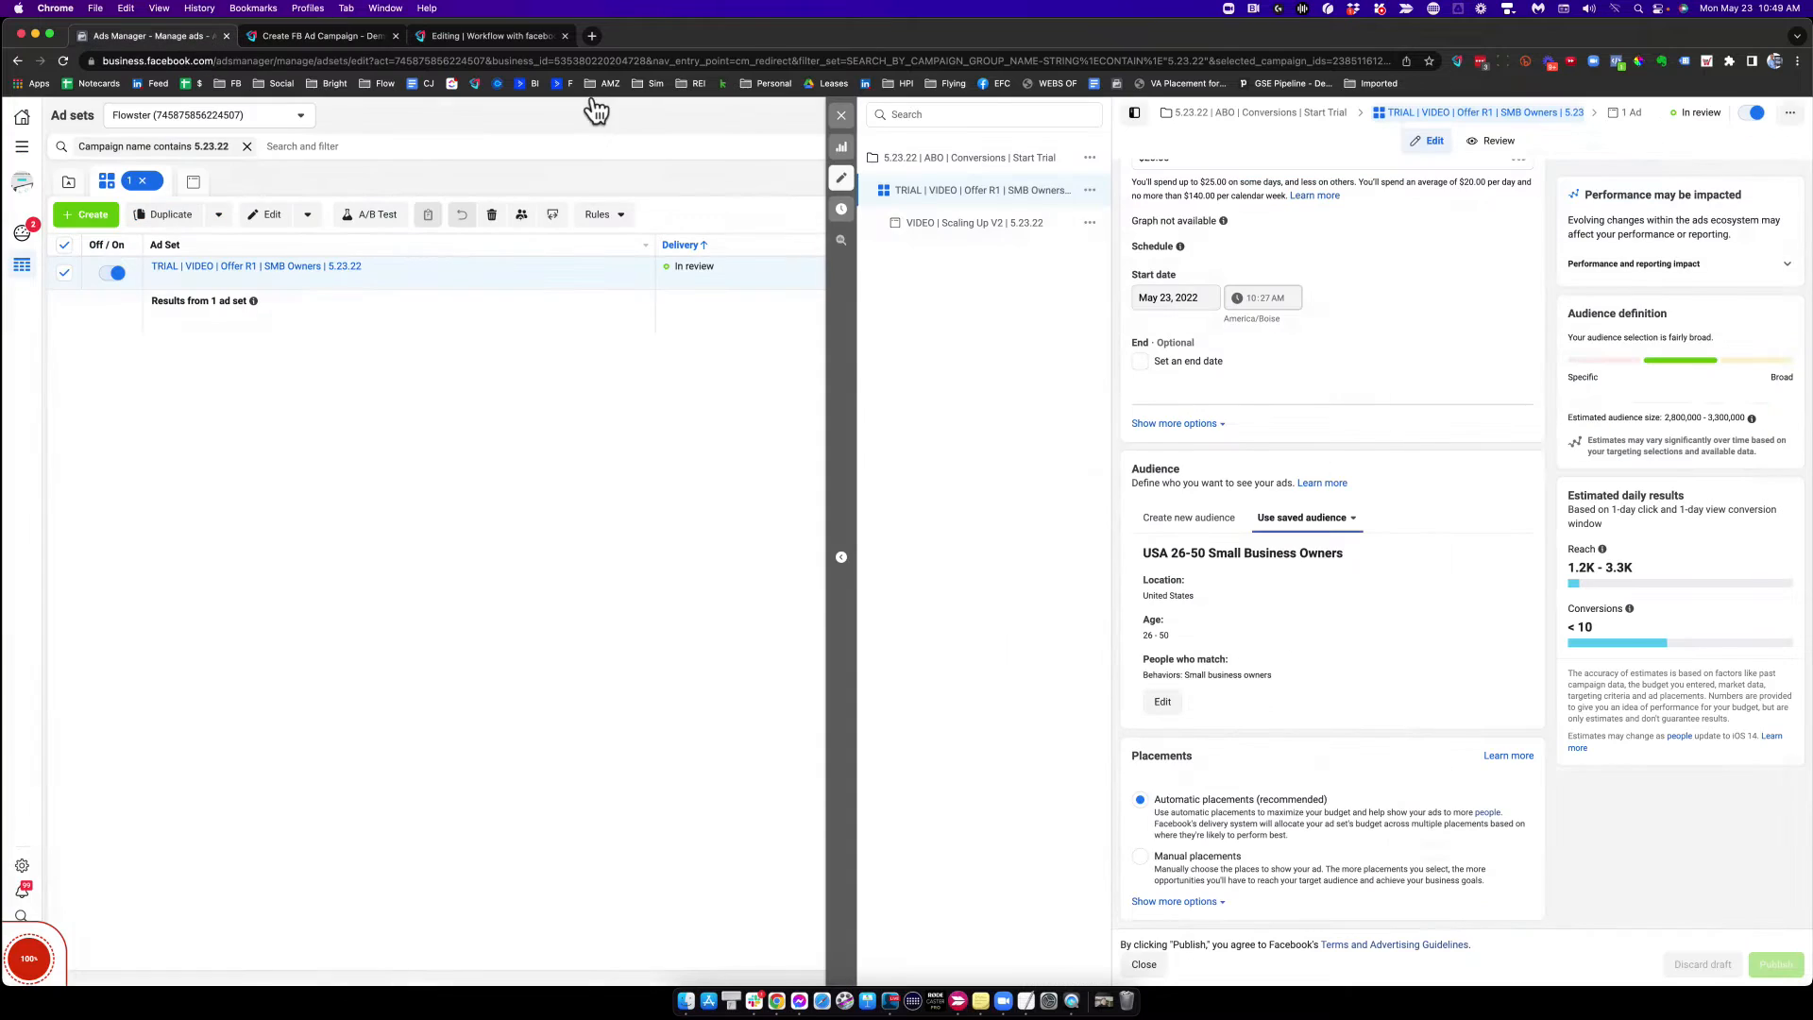
{"action": "left_click", "coordinate": [932, 227]}
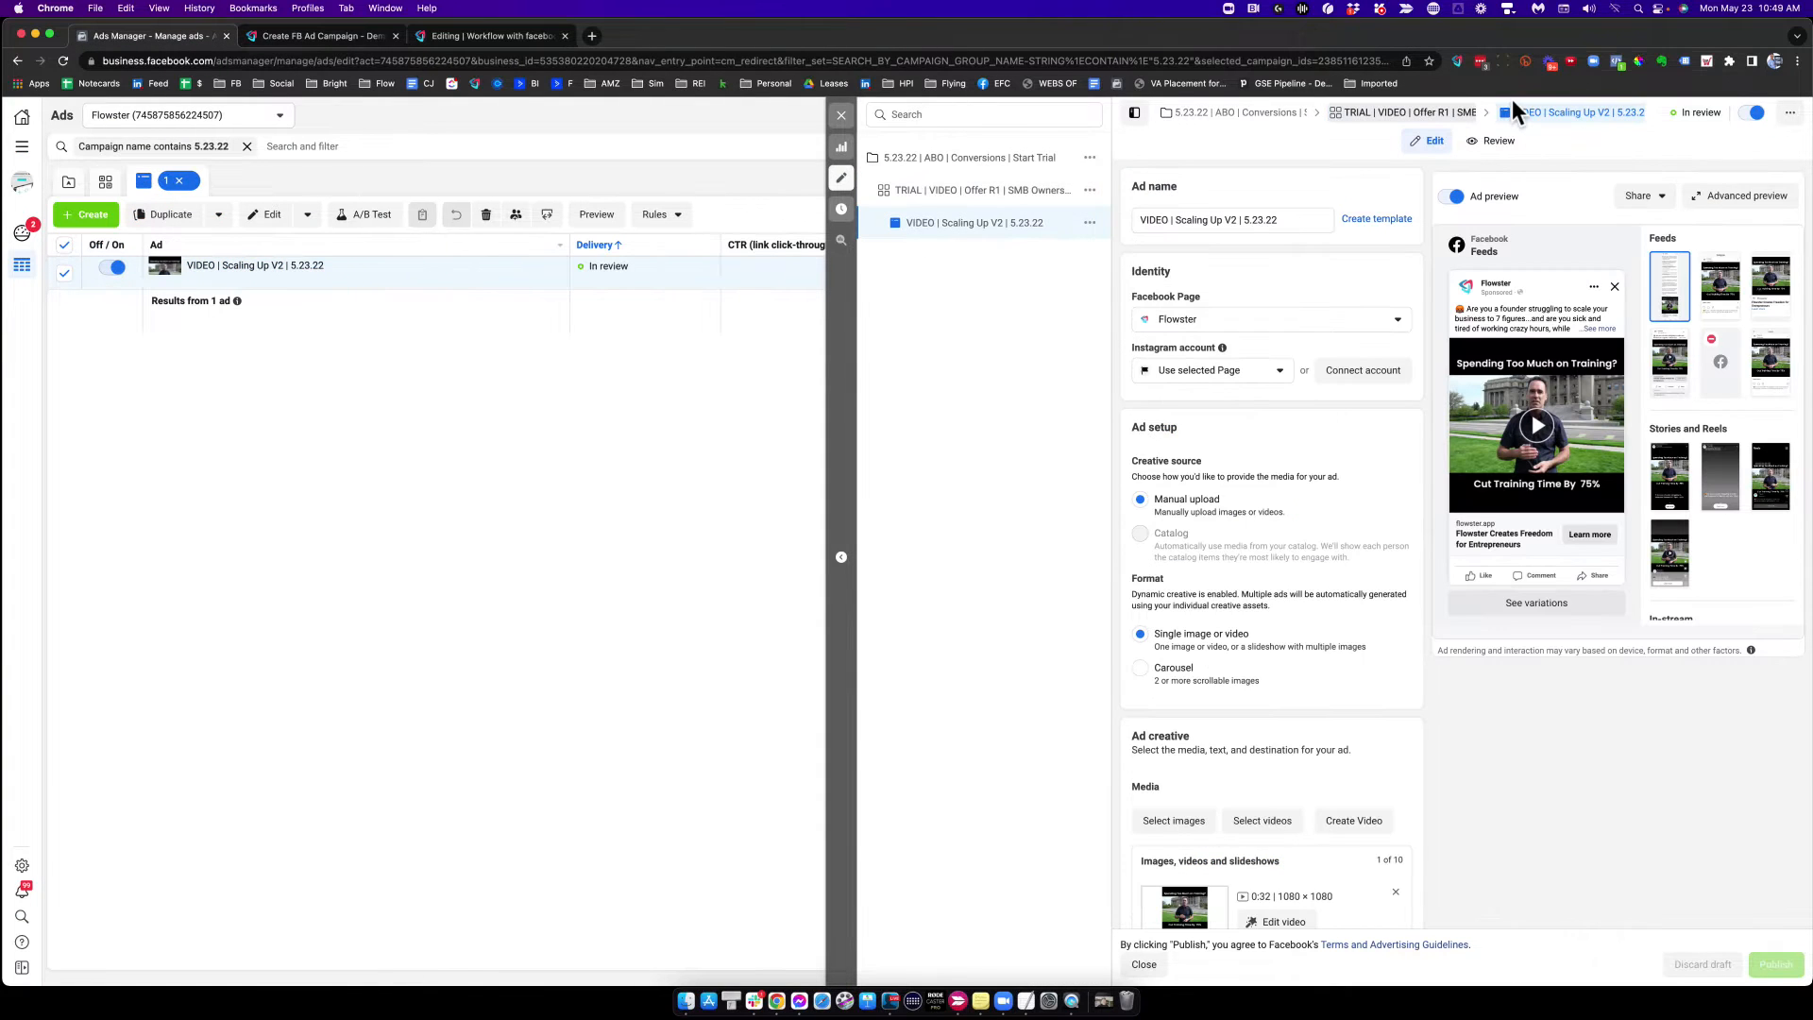
{"action": "left_click", "coordinate": [1459, 62]}
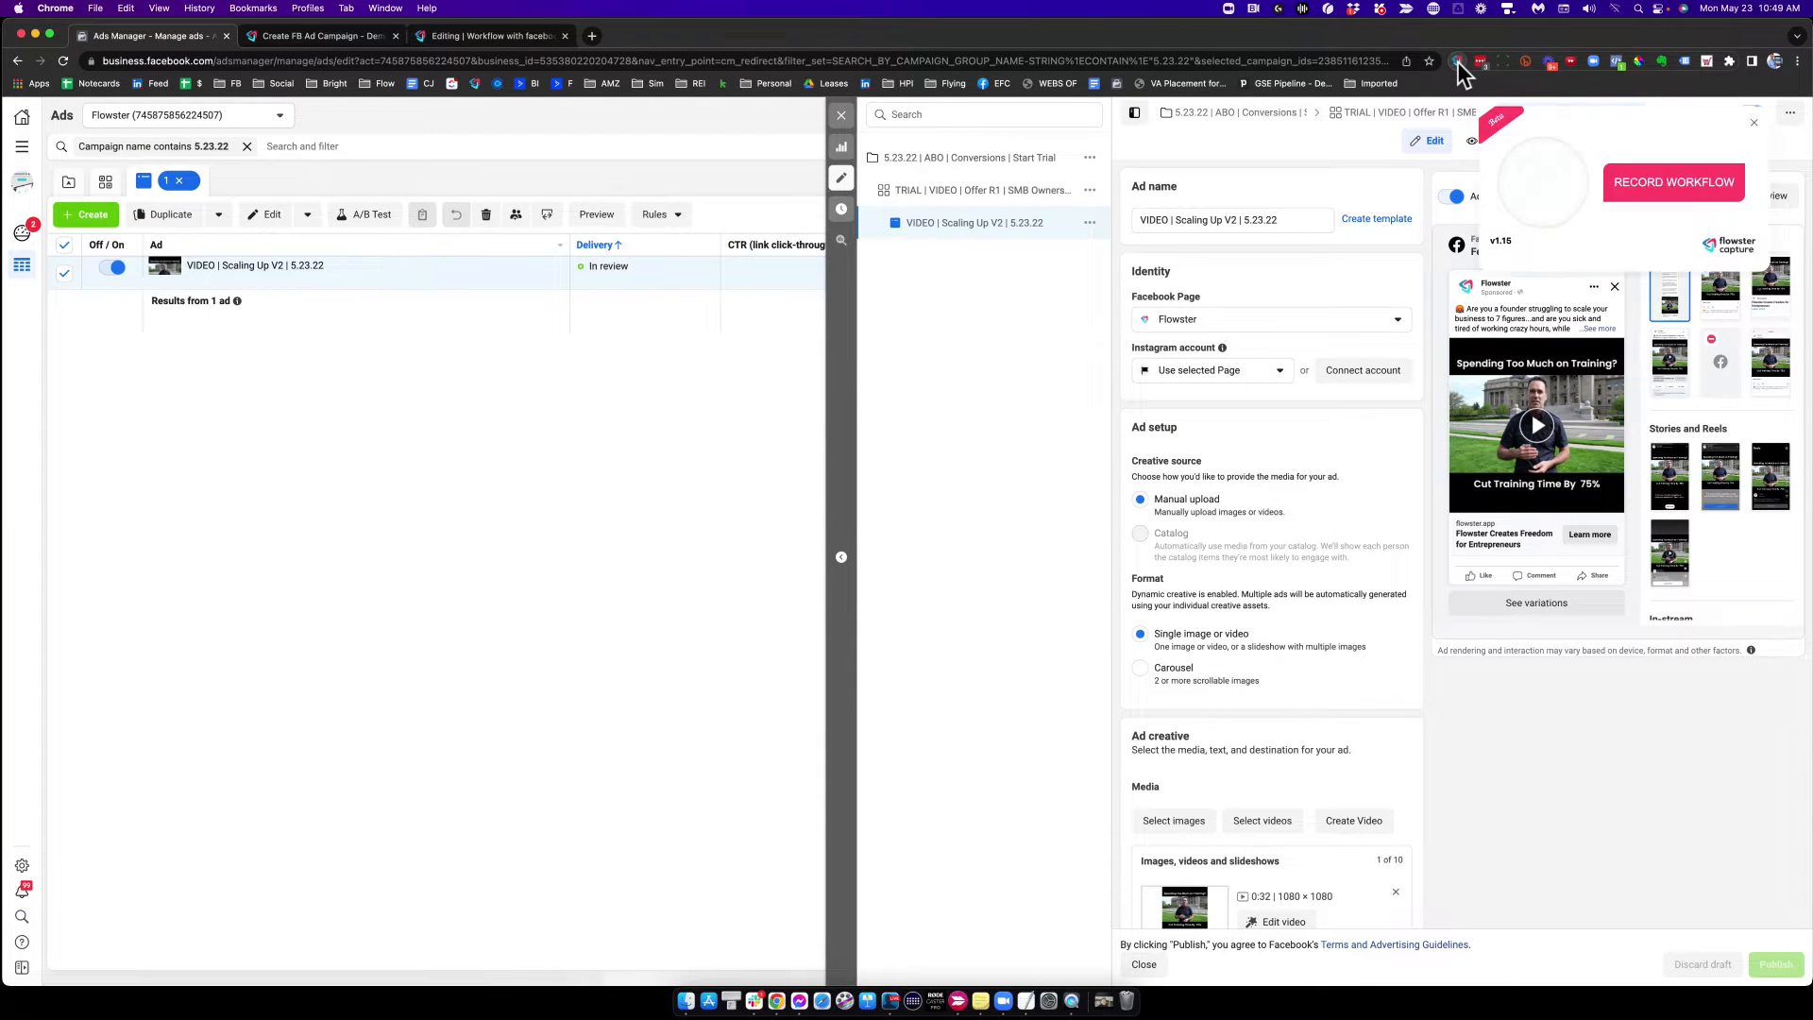
{"action": "left_click", "coordinate": [1673, 181]}
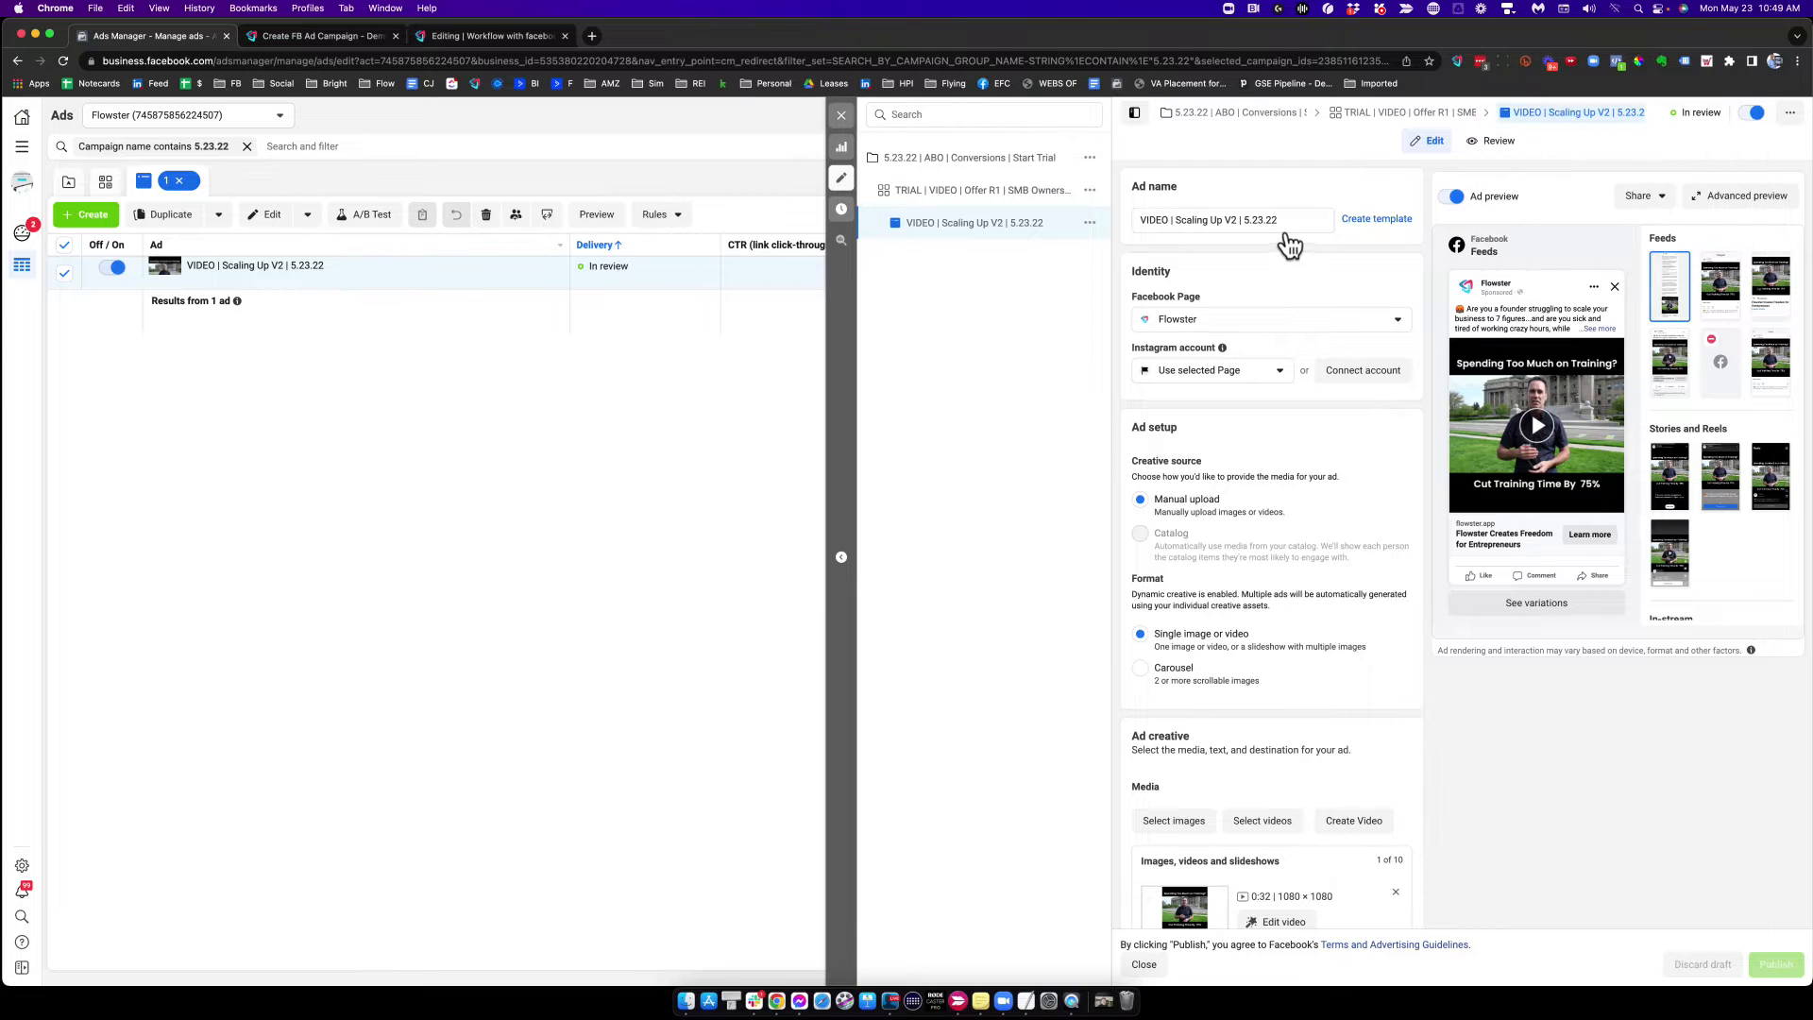
{"action": "left_click", "coordinate": [1234, 222]}
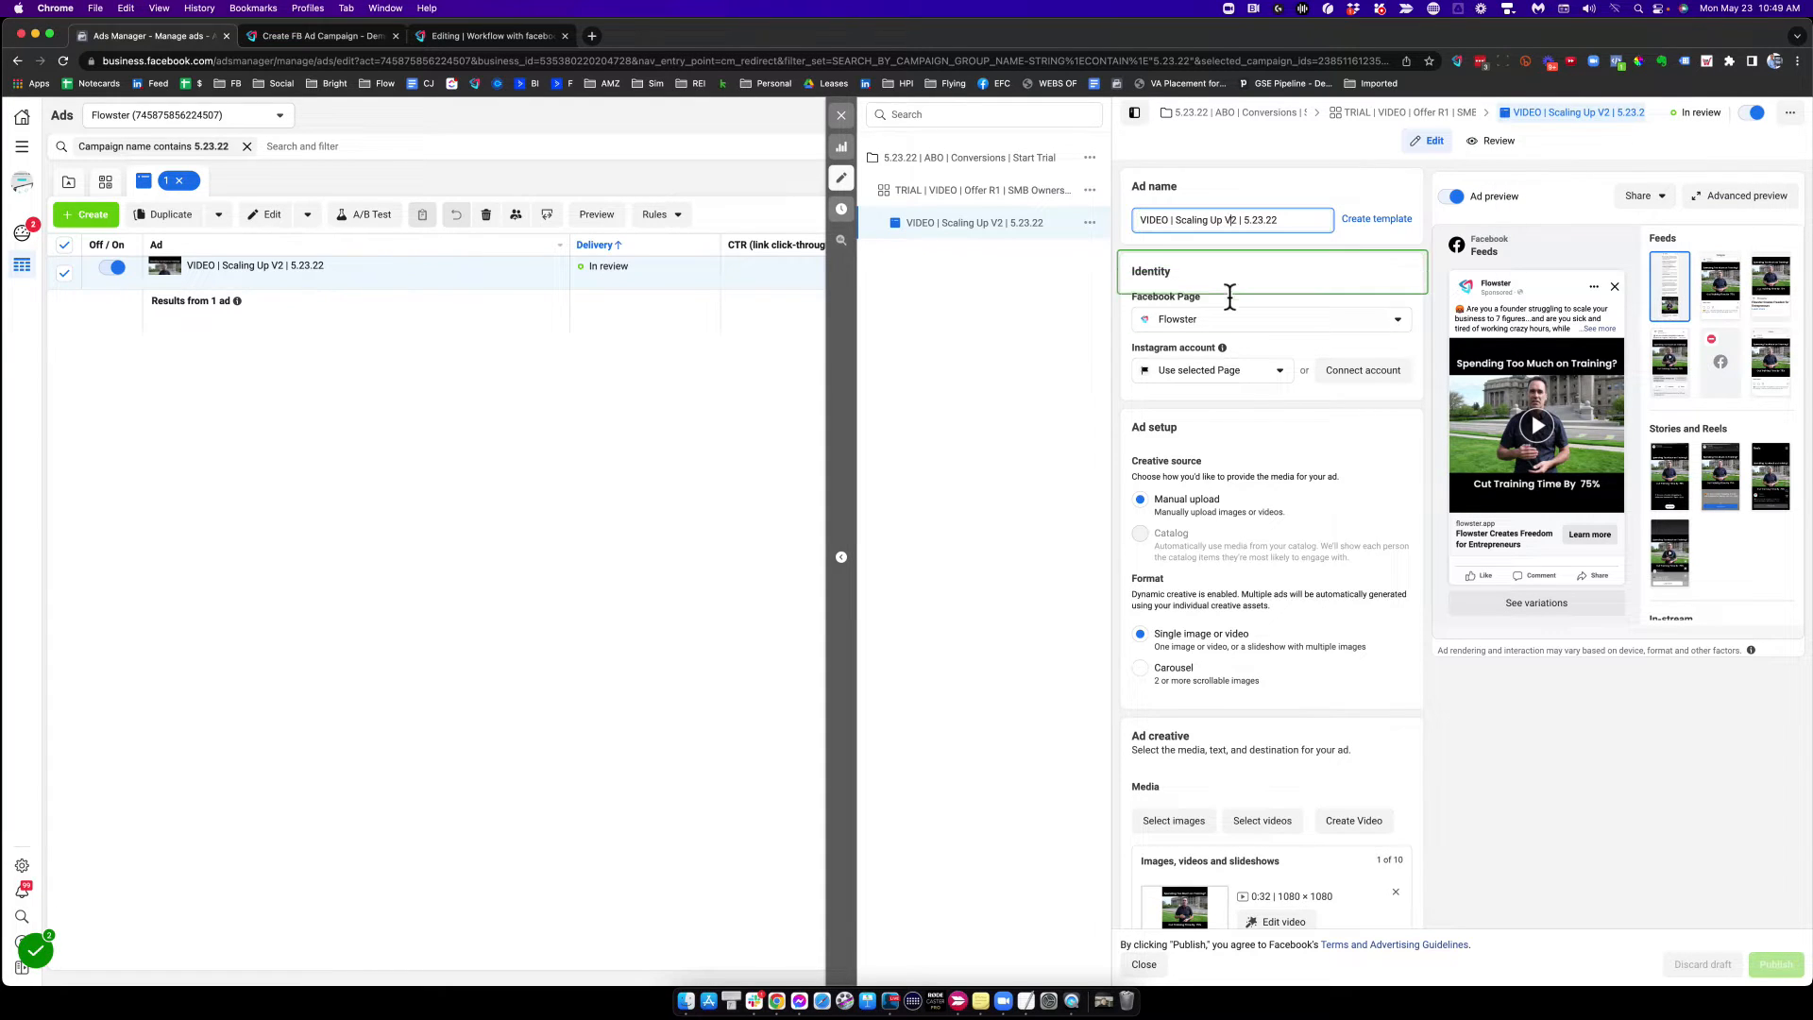
{"action": "scroll", "coordinate": [1231, 444], "scroll_direction": "down", "scroll_amount": 5}
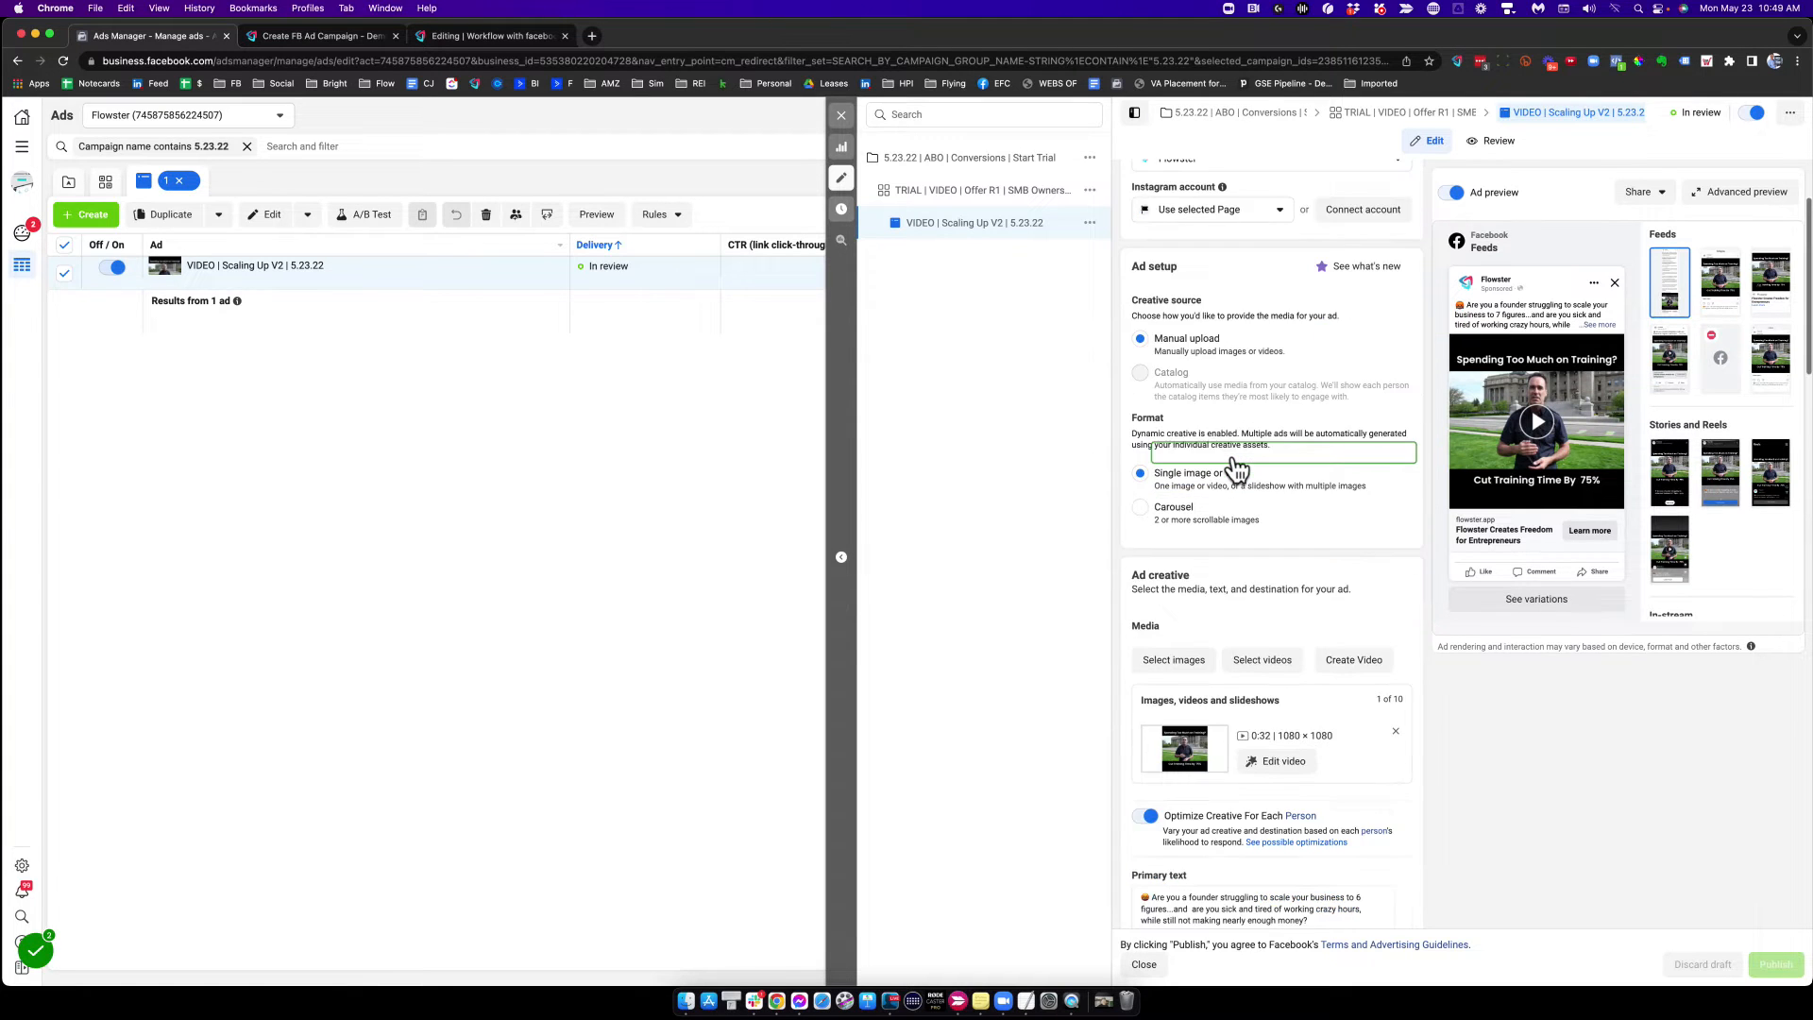
{"action": "scroll", "coordinate": [1232, 469], "scroll_direction": "down", "scroll_amount": 1}
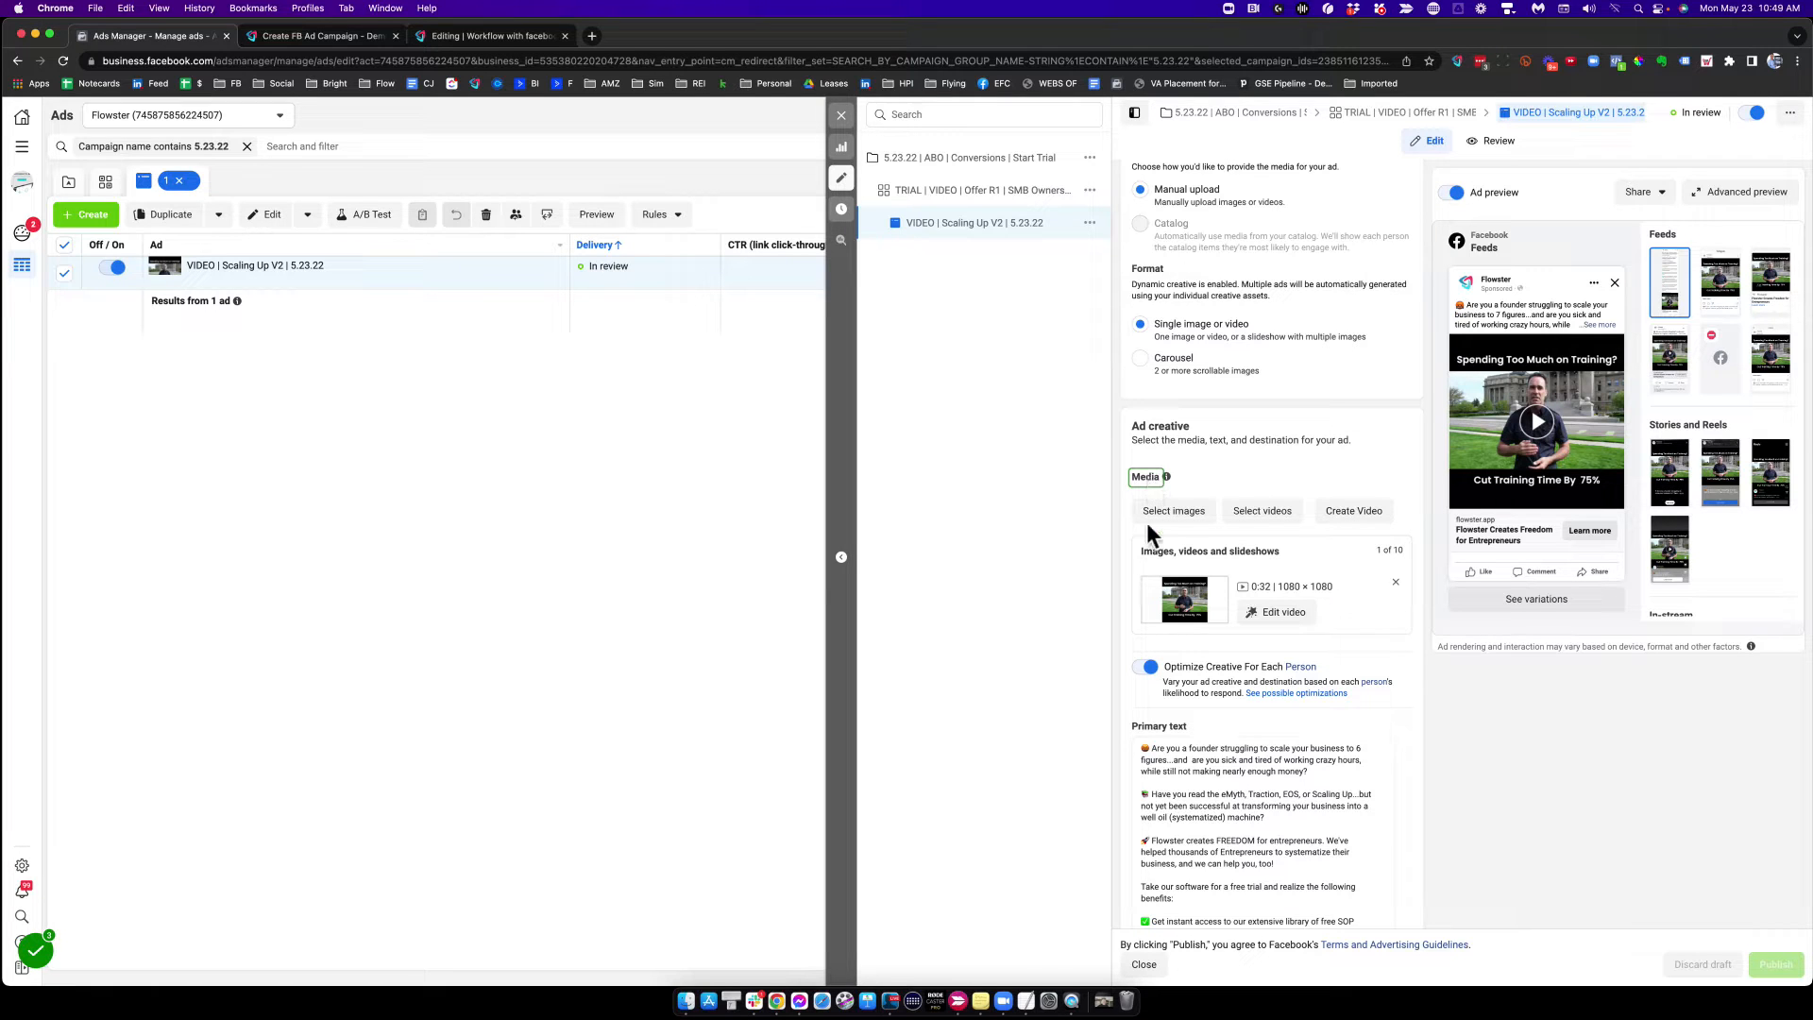
Step: Capture the ad's primary text and its "Flowster Creates Freedom for Entrepreneurs" headline
{"action": "scroll", "coordinate": [1234, 581], "scroll_direction": "down", "scroll_amount": 1}
{"action": "scroll", "coordinate": [1233, 581], "scroll_direction": "down", "scroll_amount": 5}
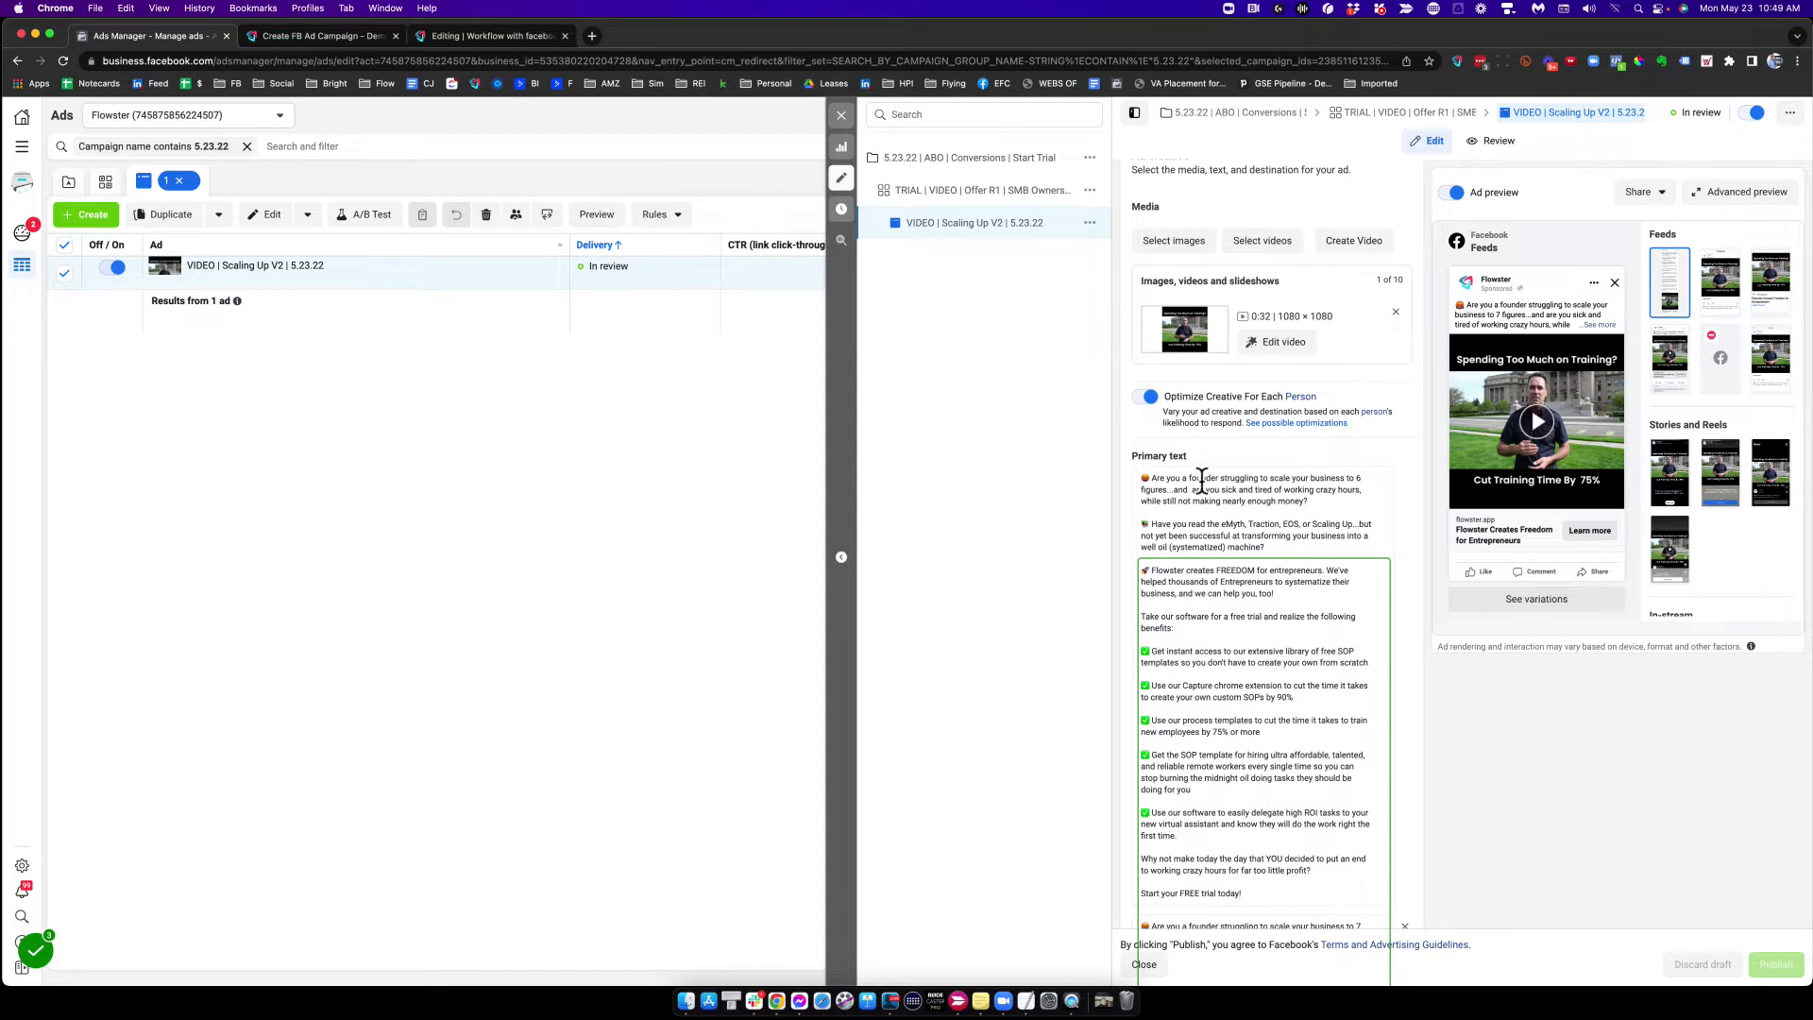
{"action": "left_click", "coordinate": [1202, 481]}
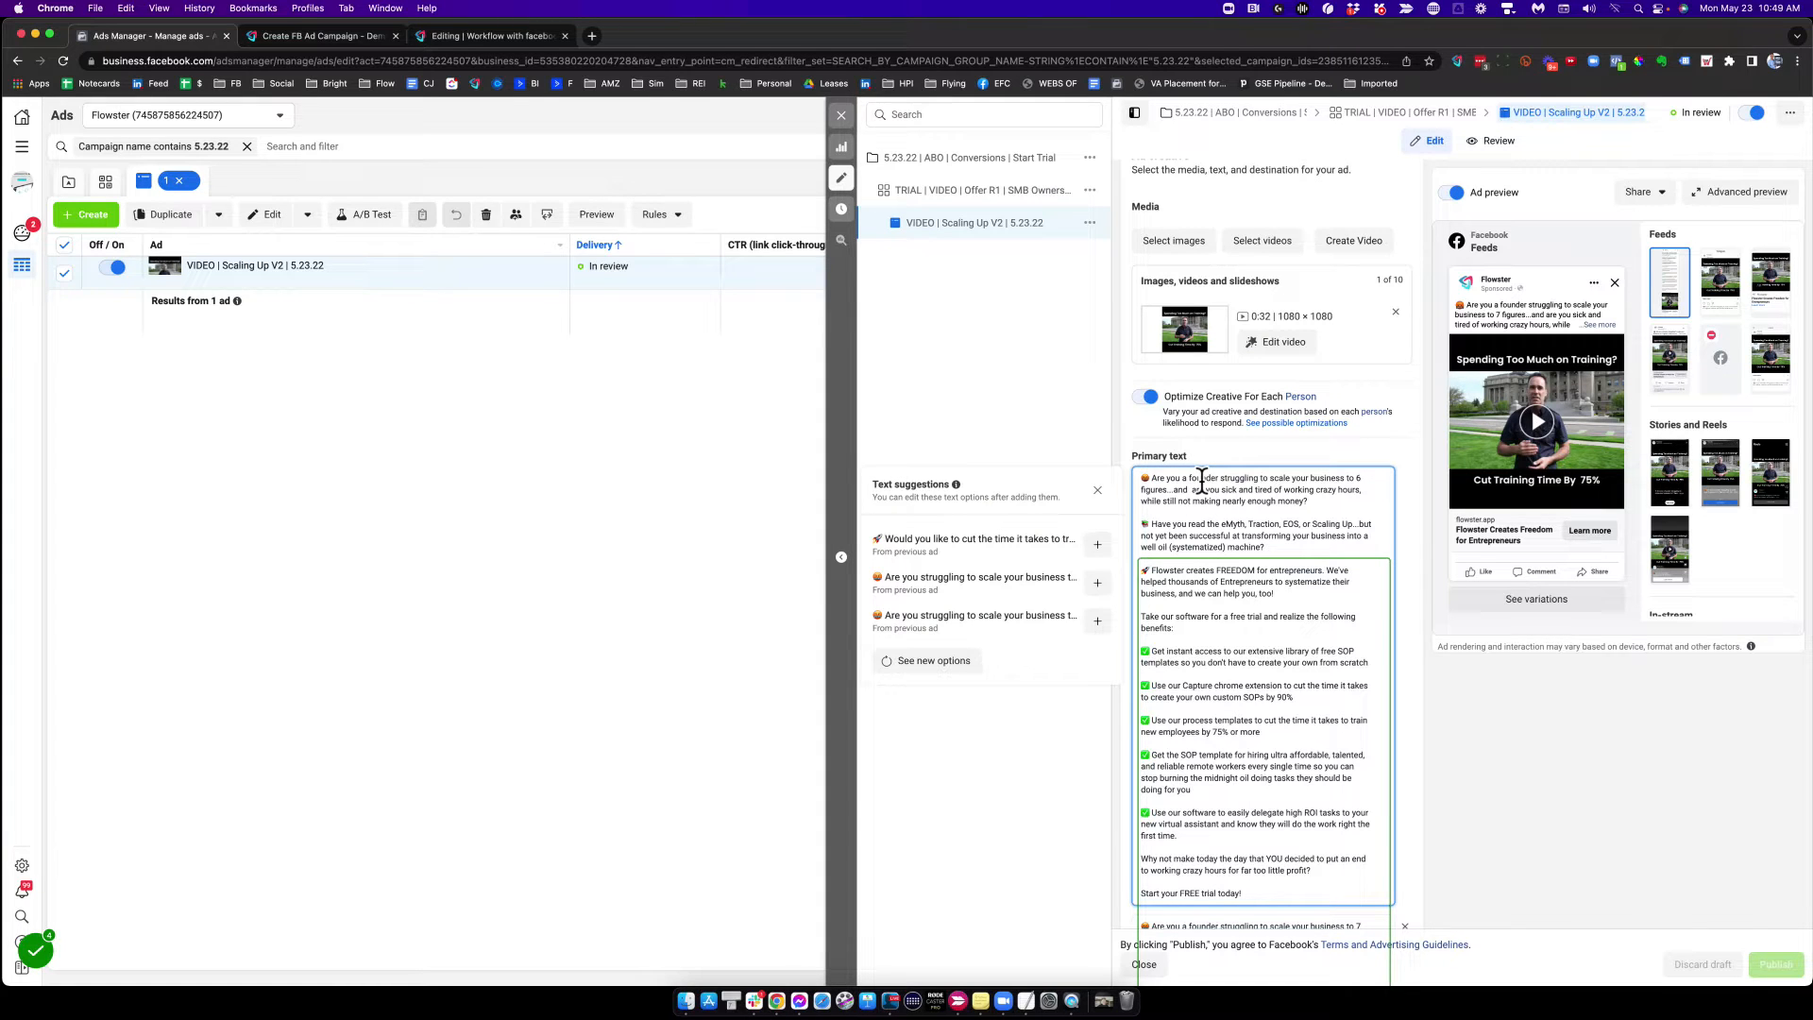
{"action": "scroll", "coordinate": [1202, 480], "scroll_direction": "down", "scroll_amount": 7}
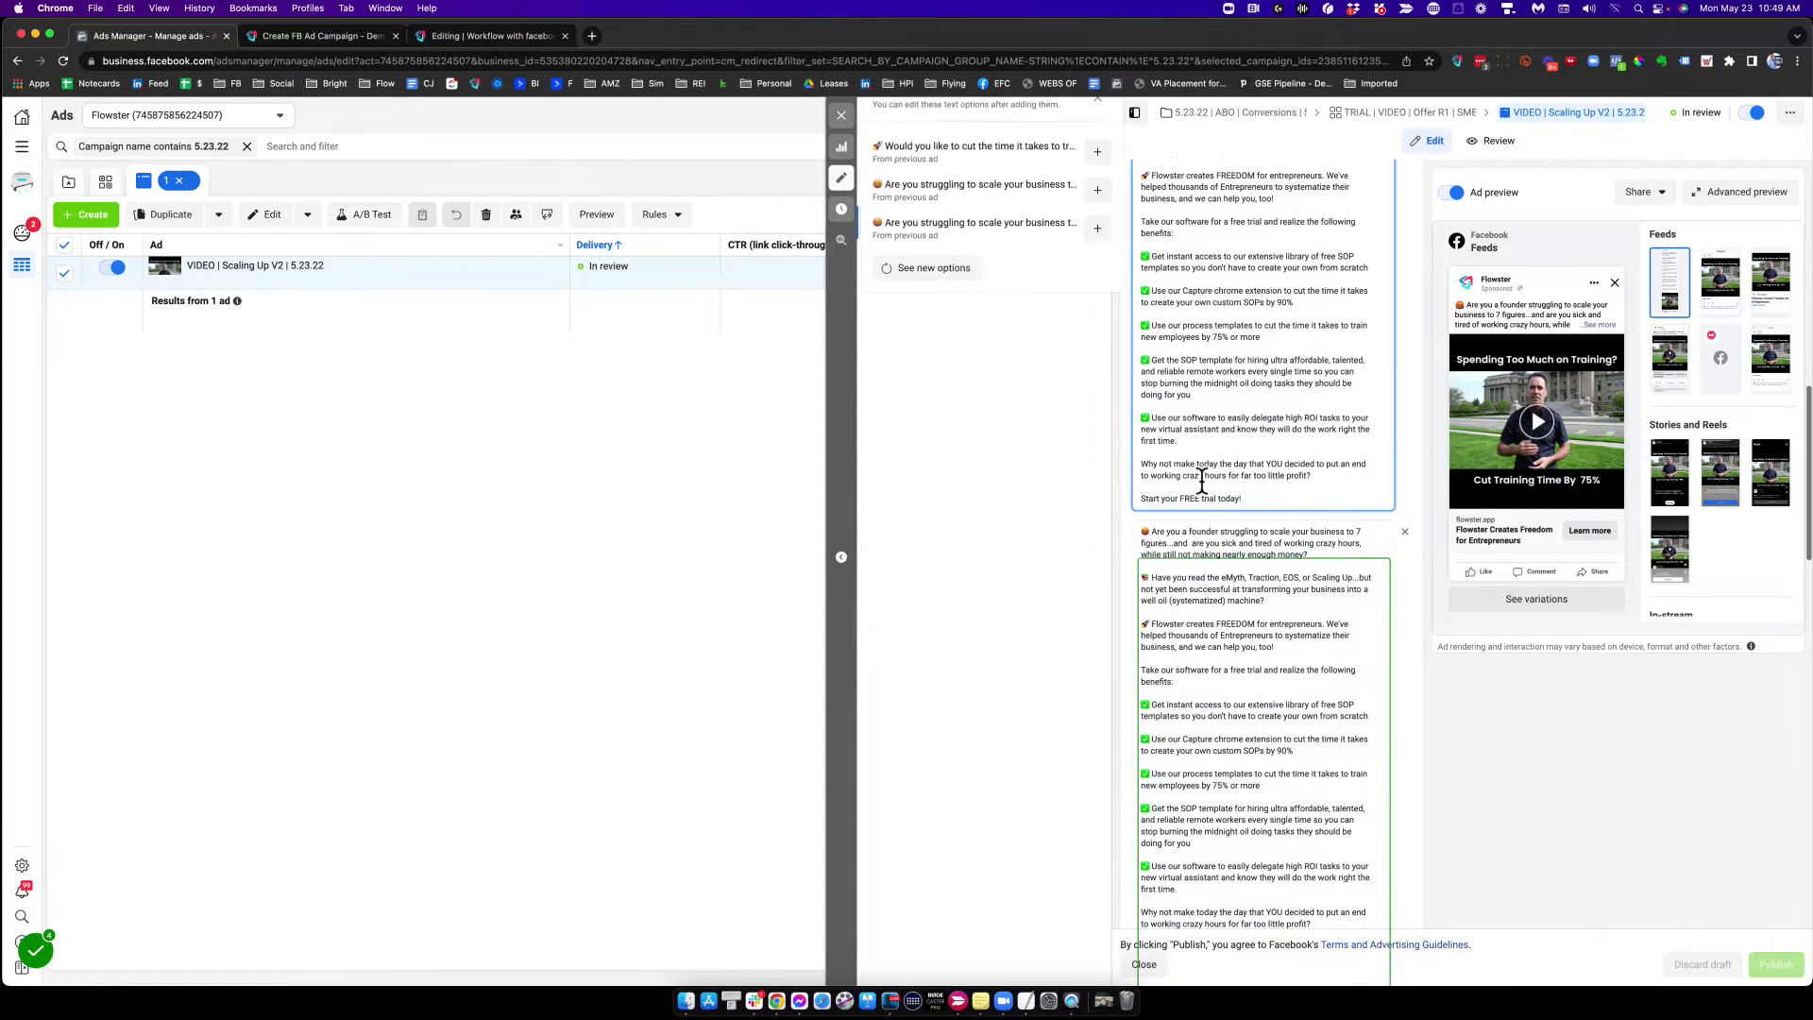
{"action": "scroll", "coordinate": [1203, 480], "scroll_direction": "down", "scroll_amount": 8}
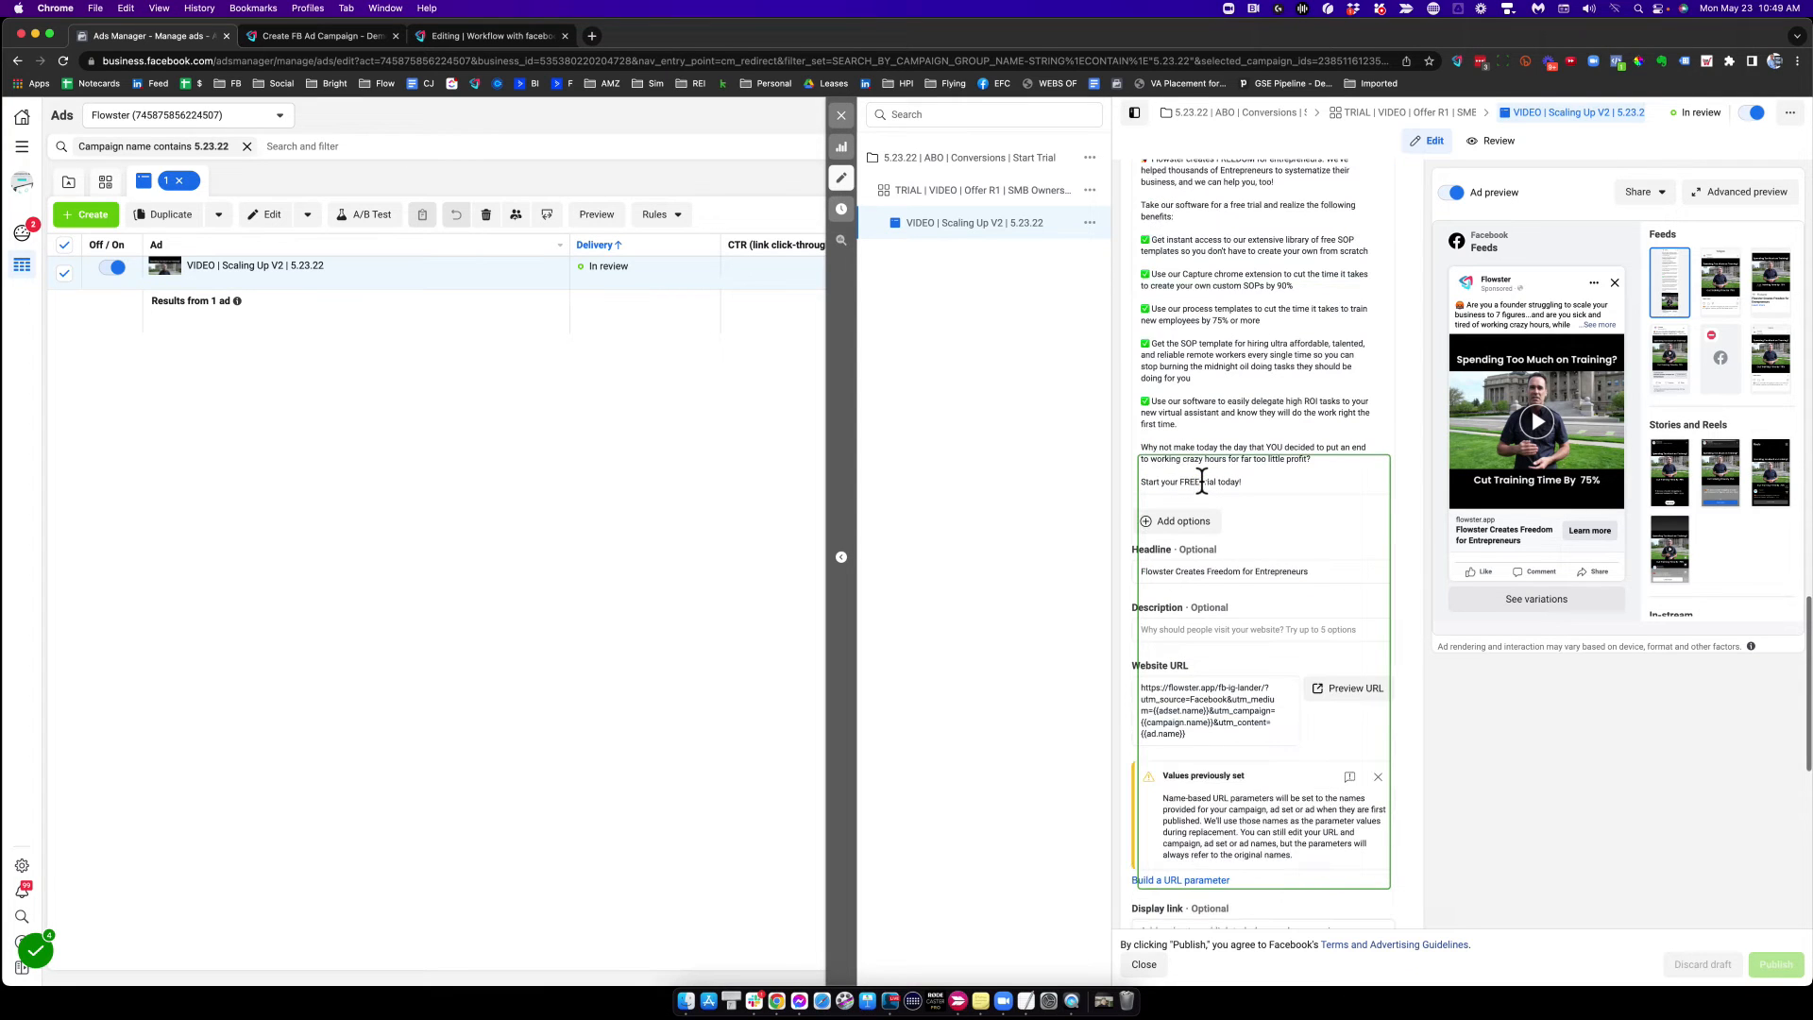
{"action": "left_click", "coordinate": [1191, 571]}
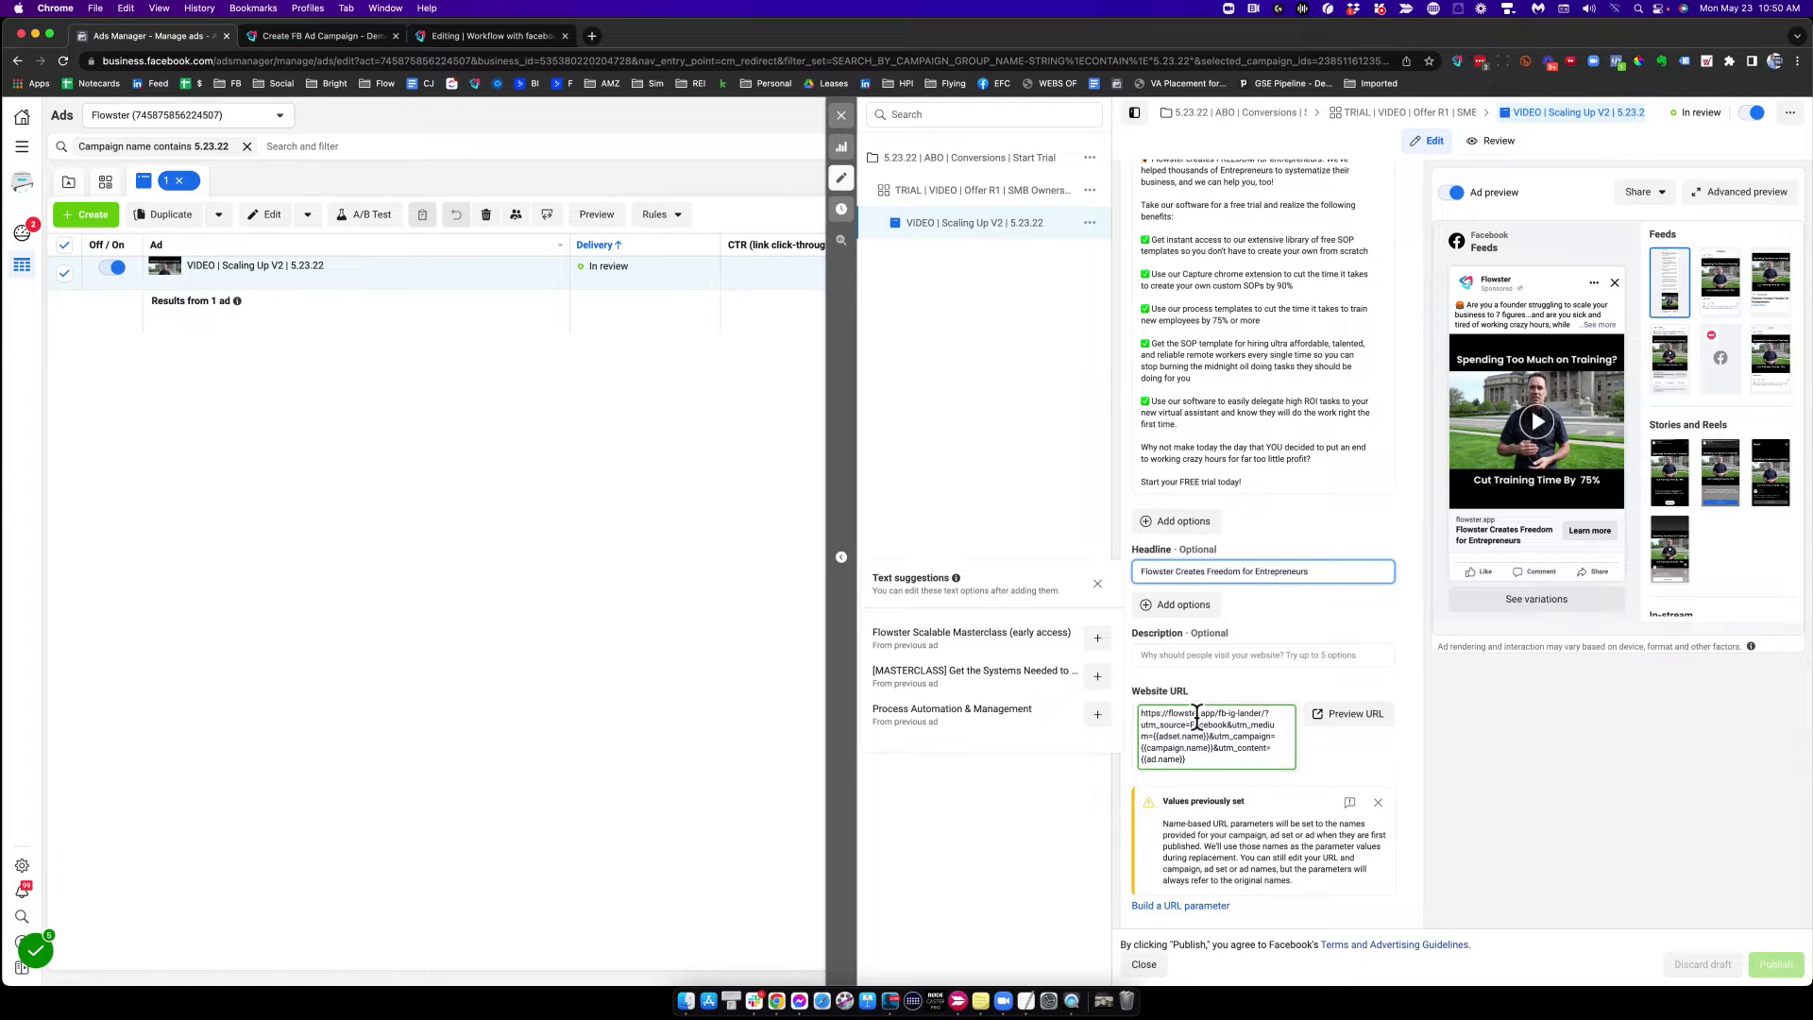
Step: Capture the ad's URL parameter fields for campaign source, medium, name and content, plus the Apply and Publish actions
{"action": "scroll", "coordinate": [1196, 718], "scroll_direction": "down", "scroll_amount": 3}
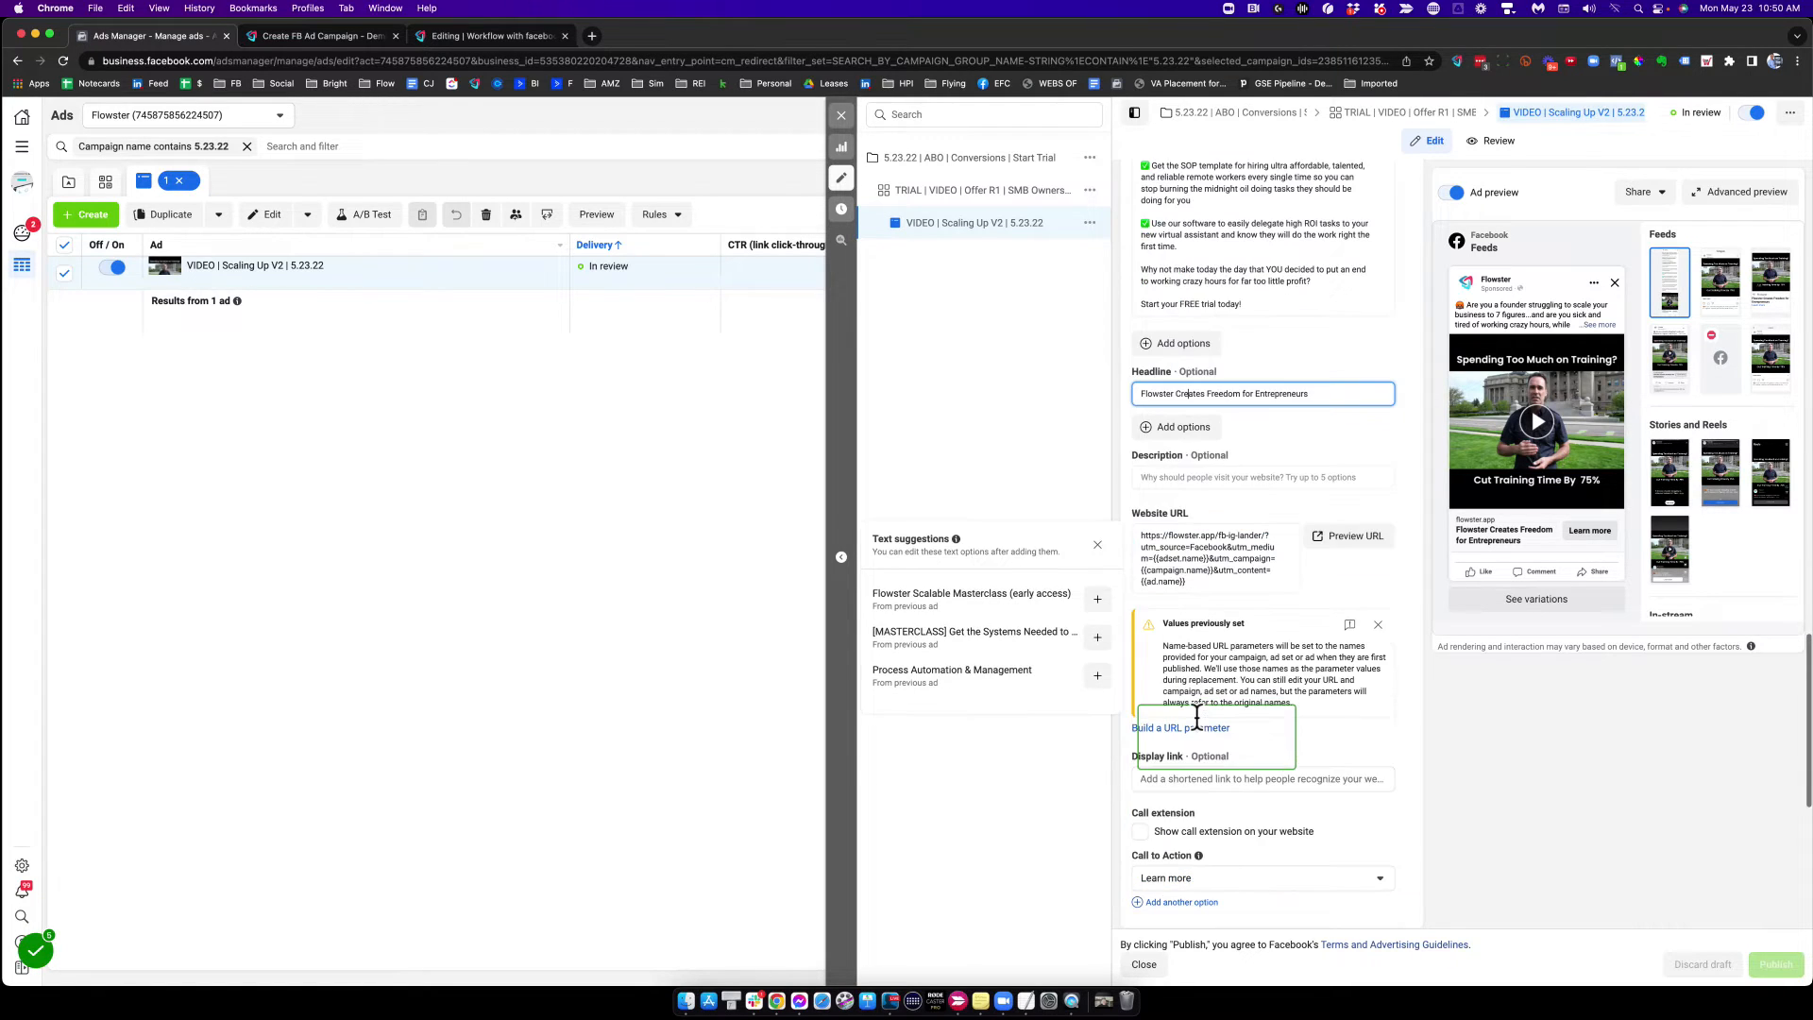
{"action": "left_click", "coordinate": [1186, 733]}
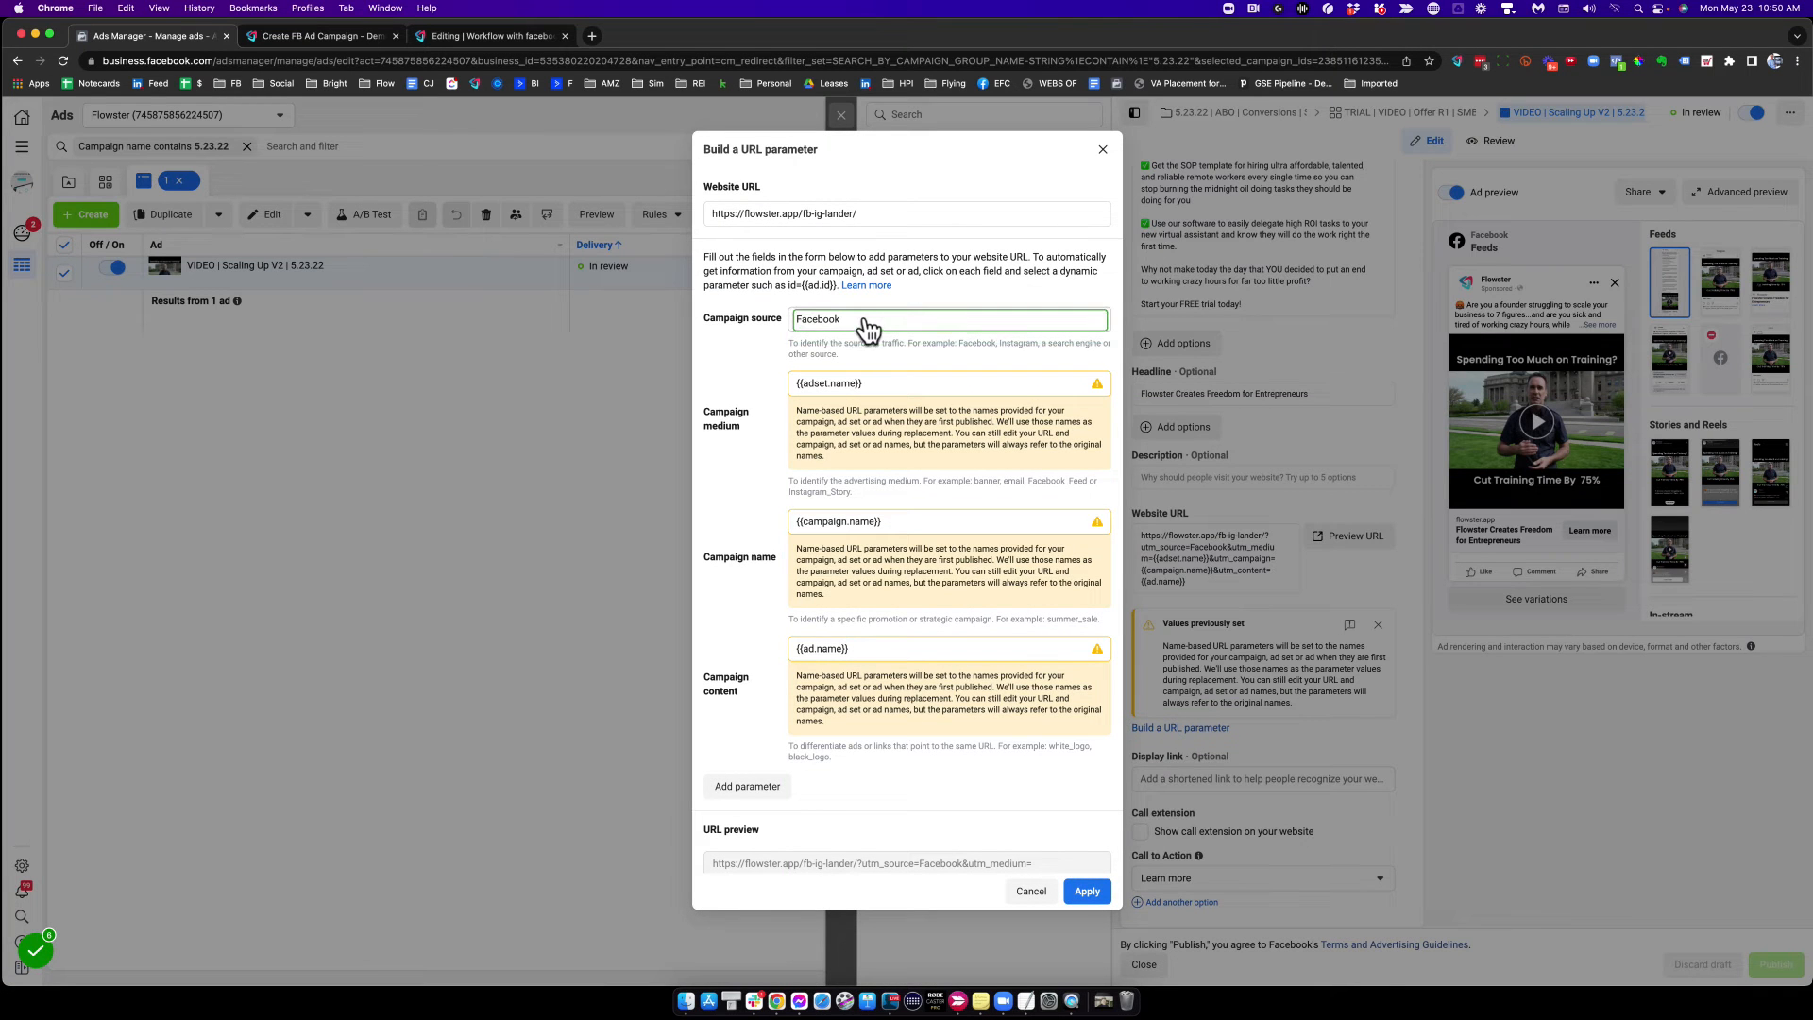
{"action": "left_click", "coordinate": [867, 322]}
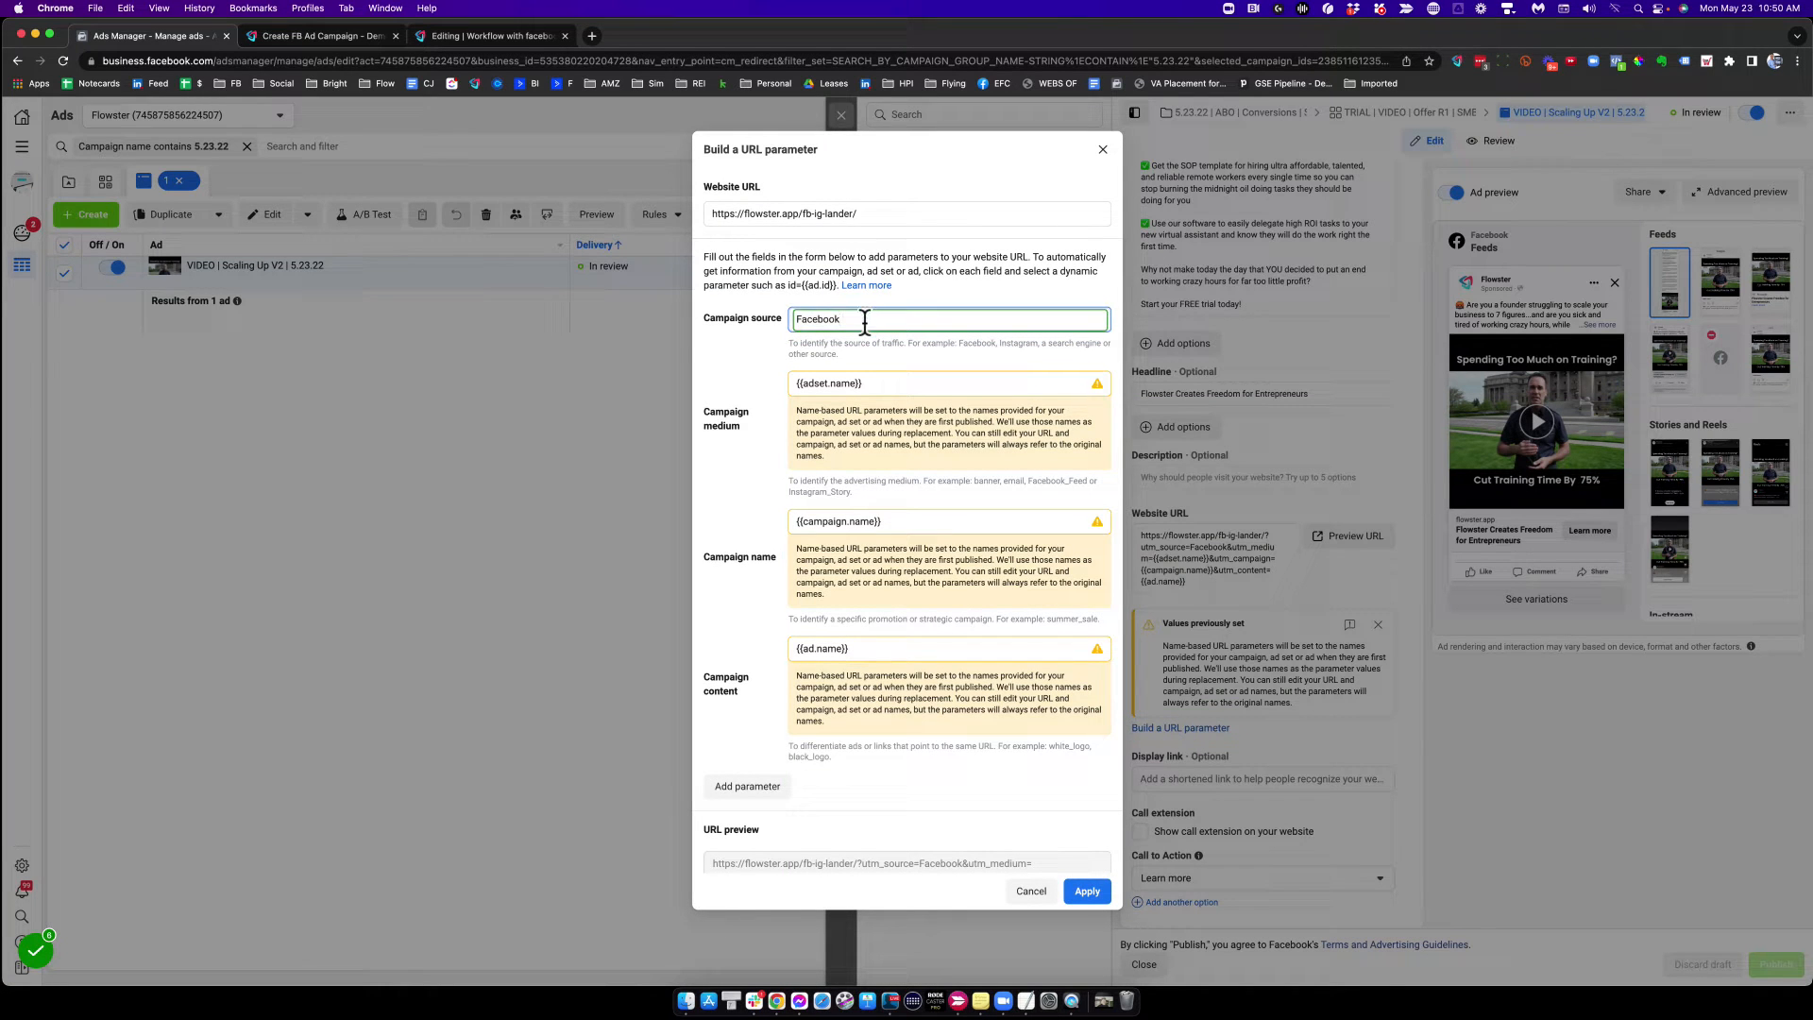
{"action": "left_click", "coordinate": [878, 383]}
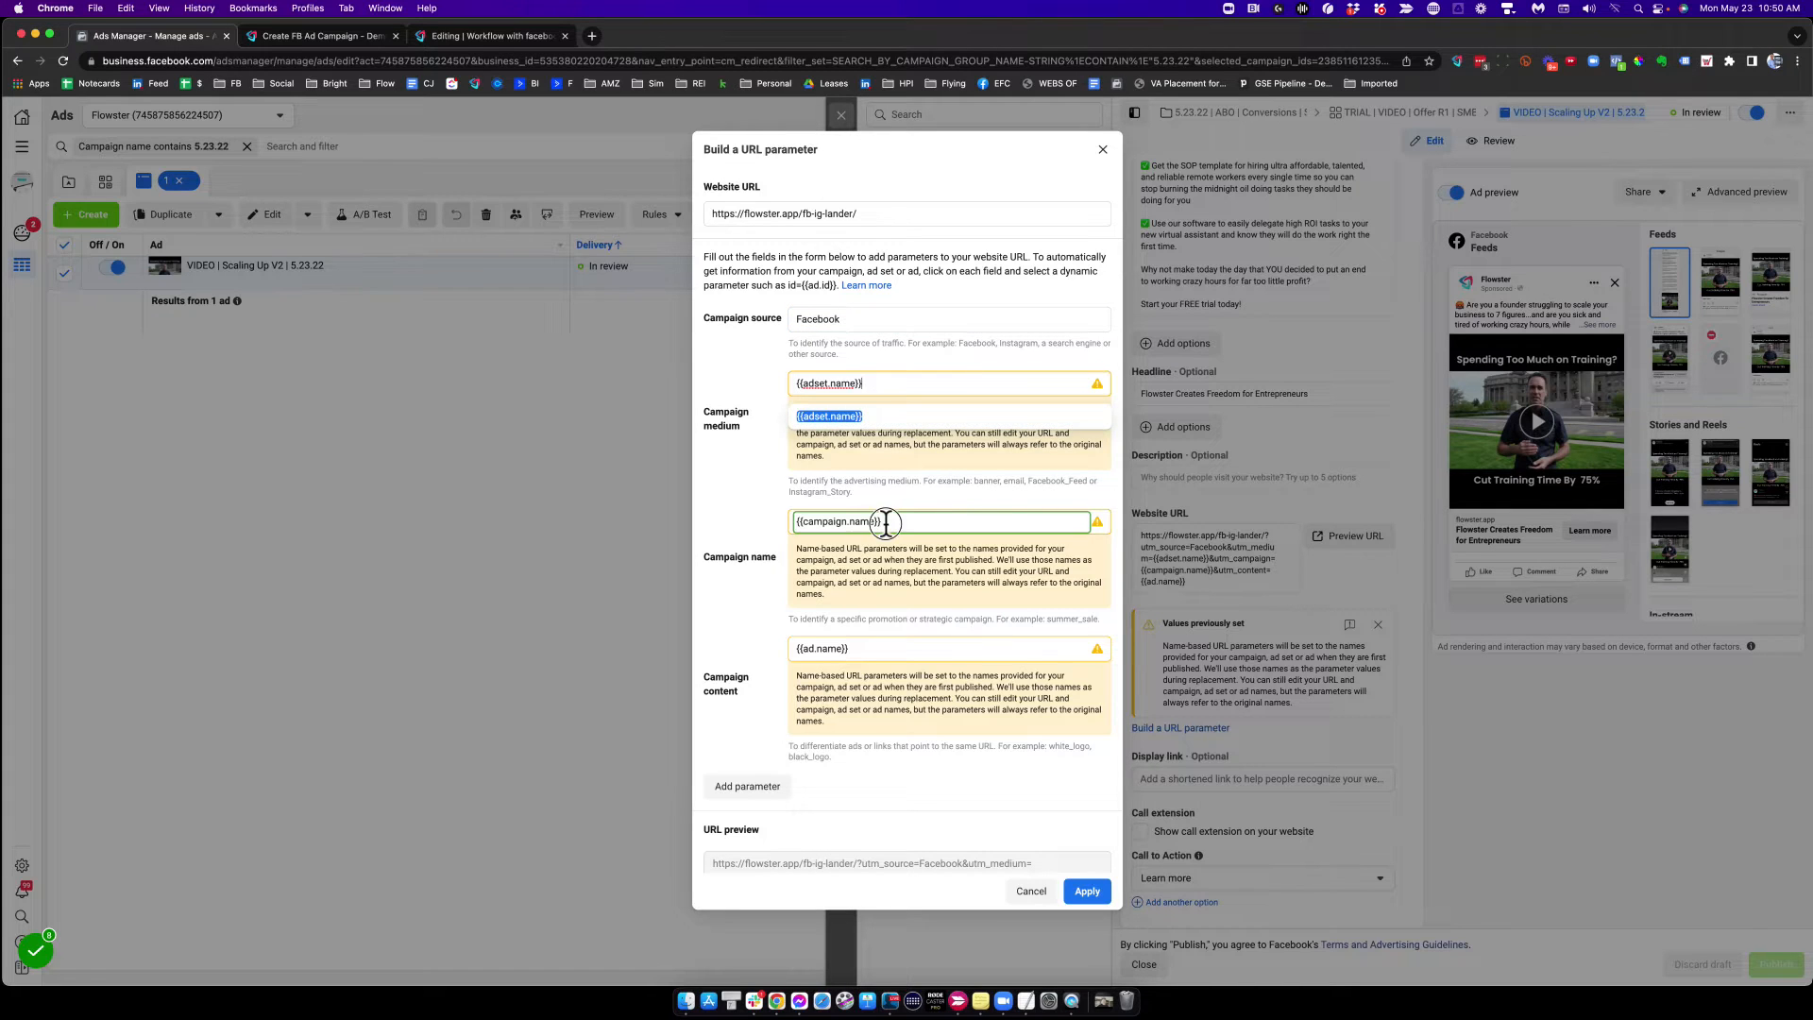
{"action": "left_click", "coordinate": [886, 522]}
{"action": "left_click", "coordinate": [856, 648]}
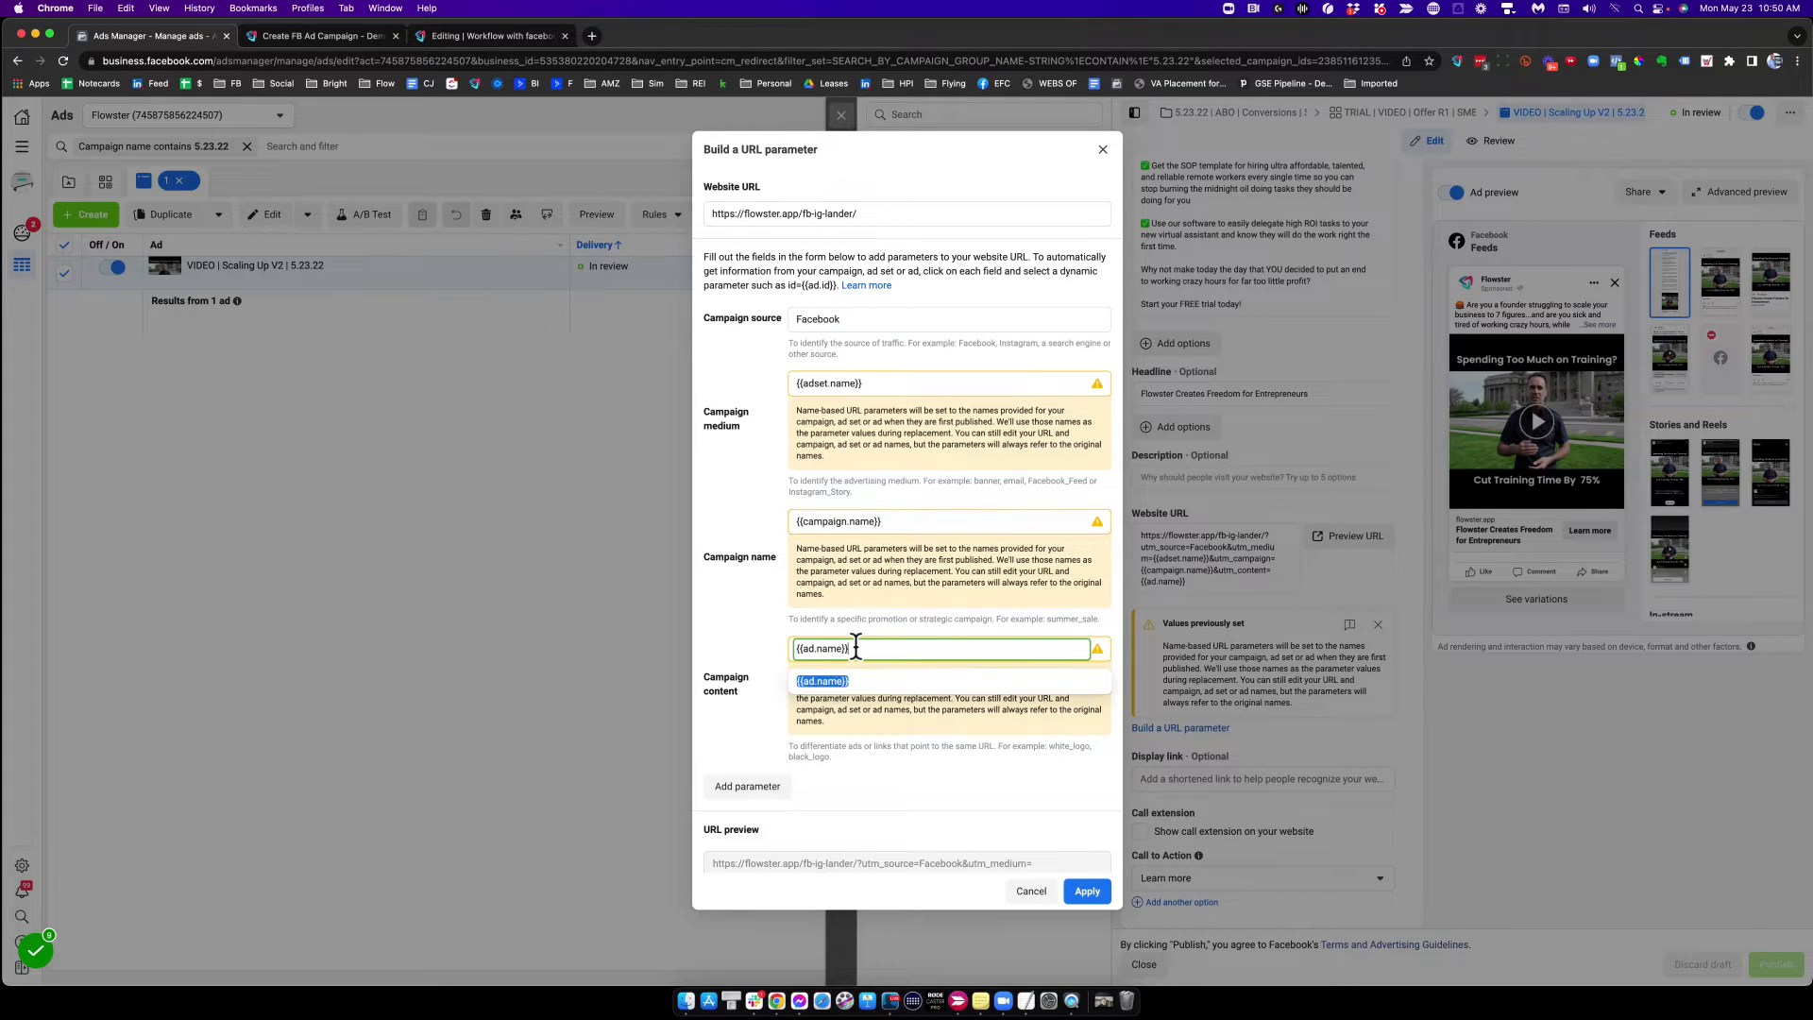
{"action": "left_click", "coordinate": [1087, 891]}
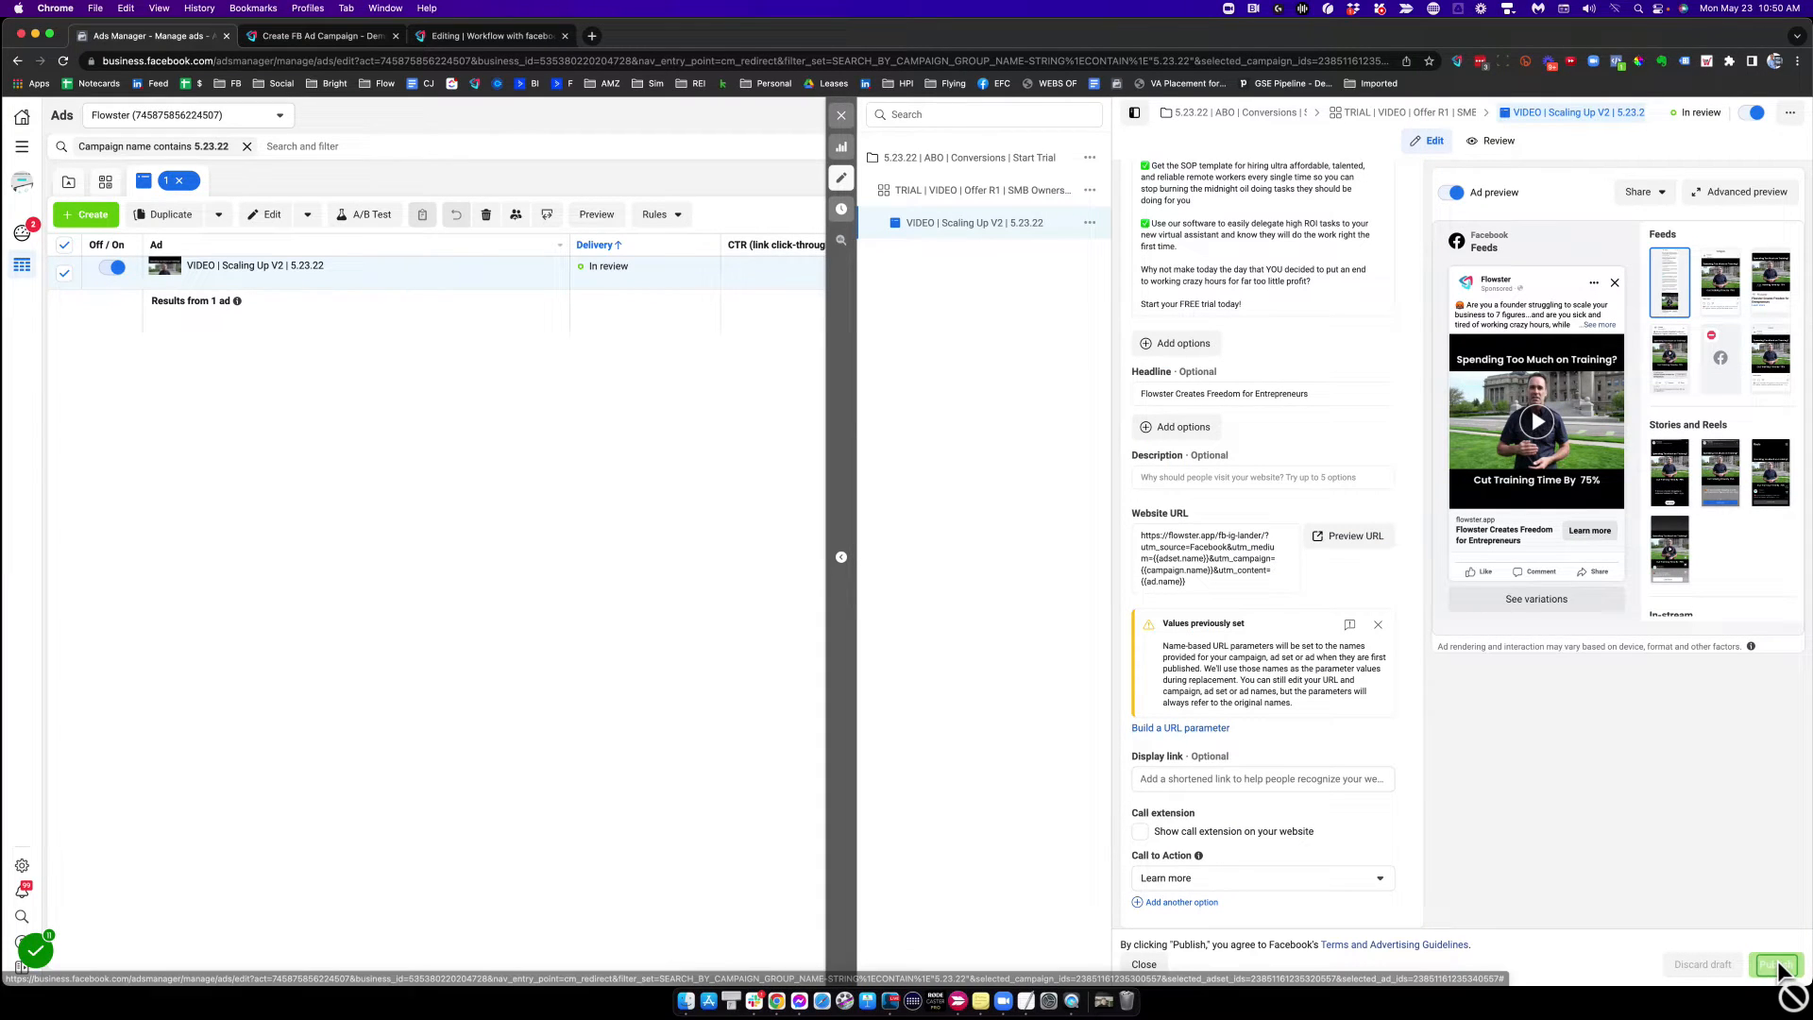
Step: Finish the ad capture and copy the resulting workflow, returning to the Flowster template
{"action": "left_click", "coordinate": [1459, 63]}
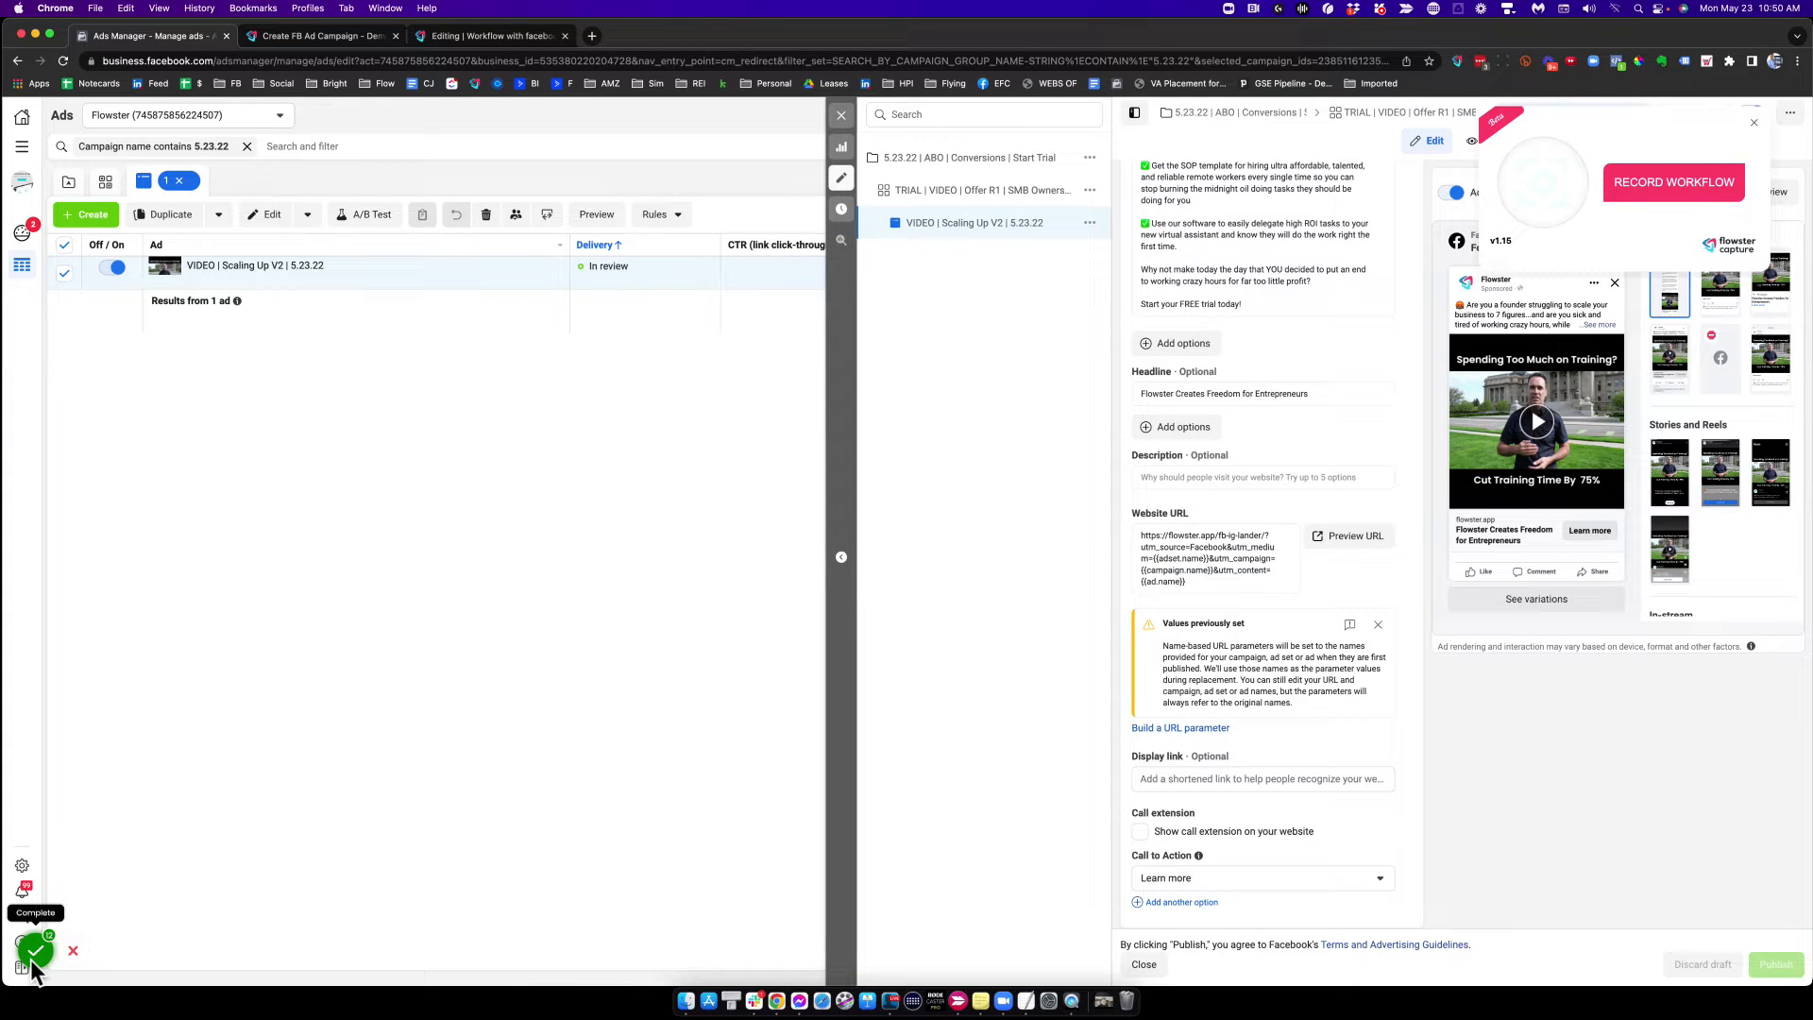
{"action": "left_click", "coordinate": [67, 913]}
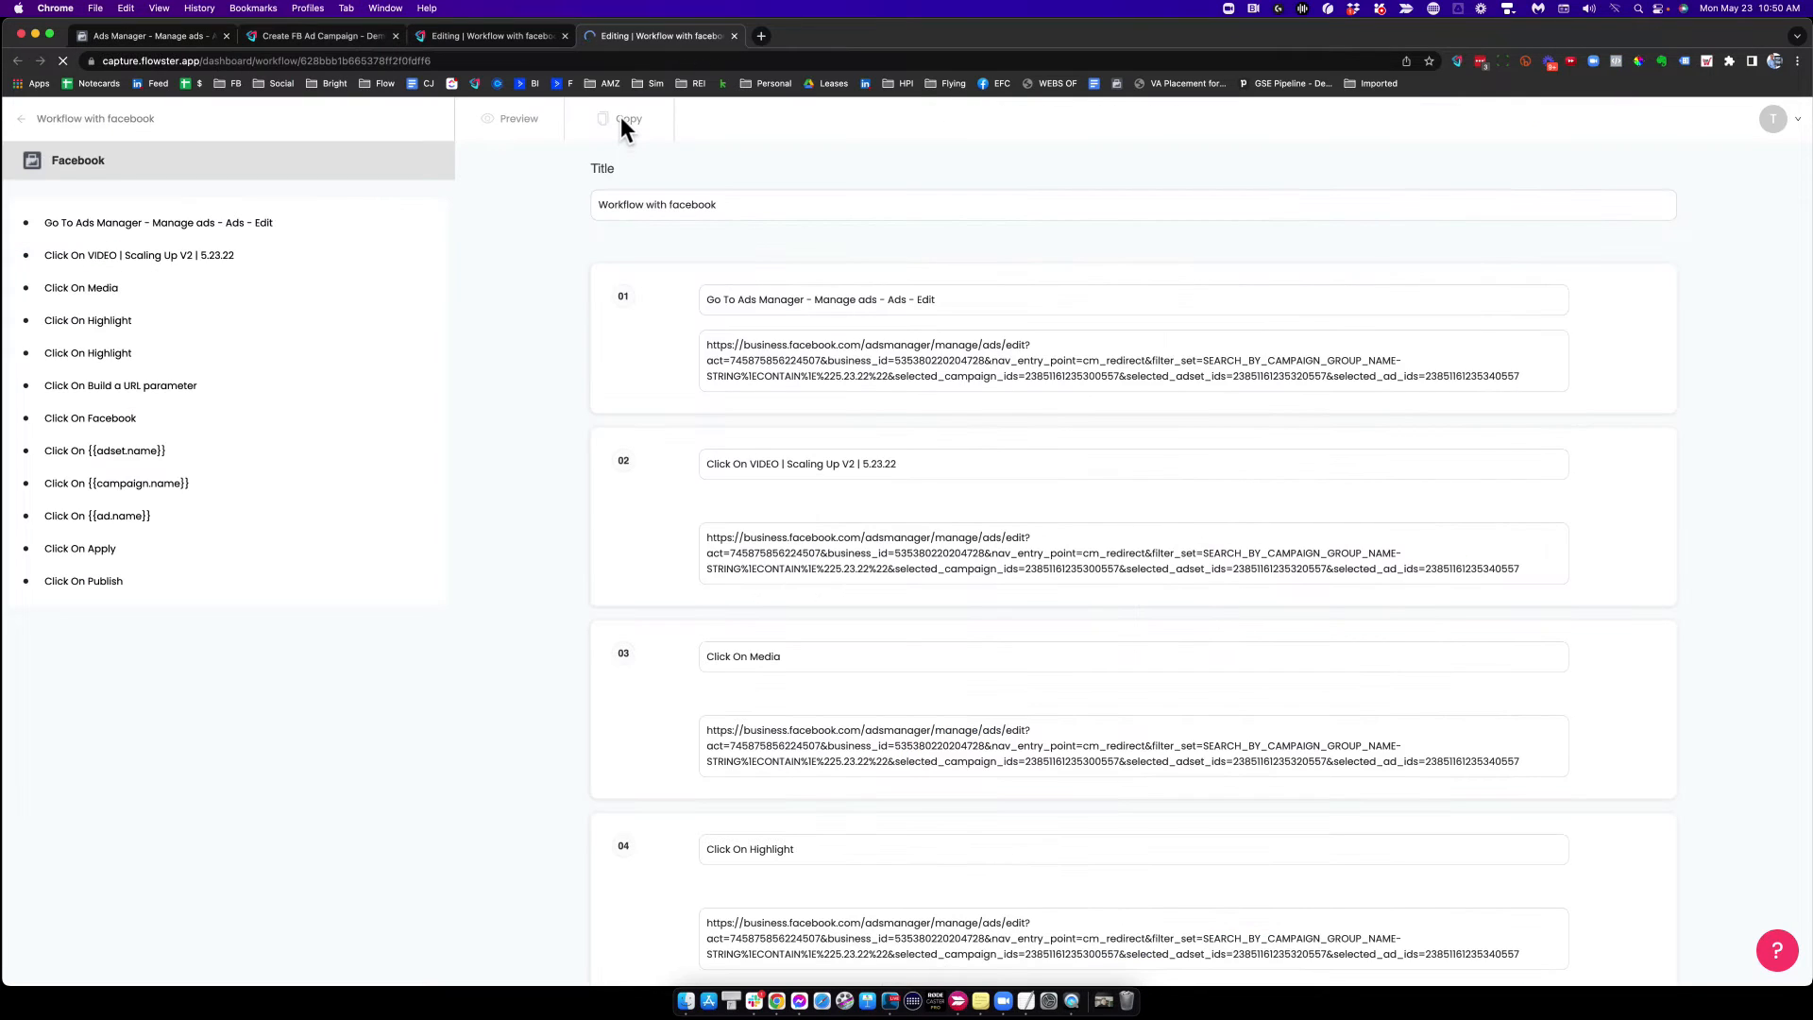
{"action": "left_click", "coordinate": [627, 120]}
{"action": "left_click", "coordinate": [631, 128]}
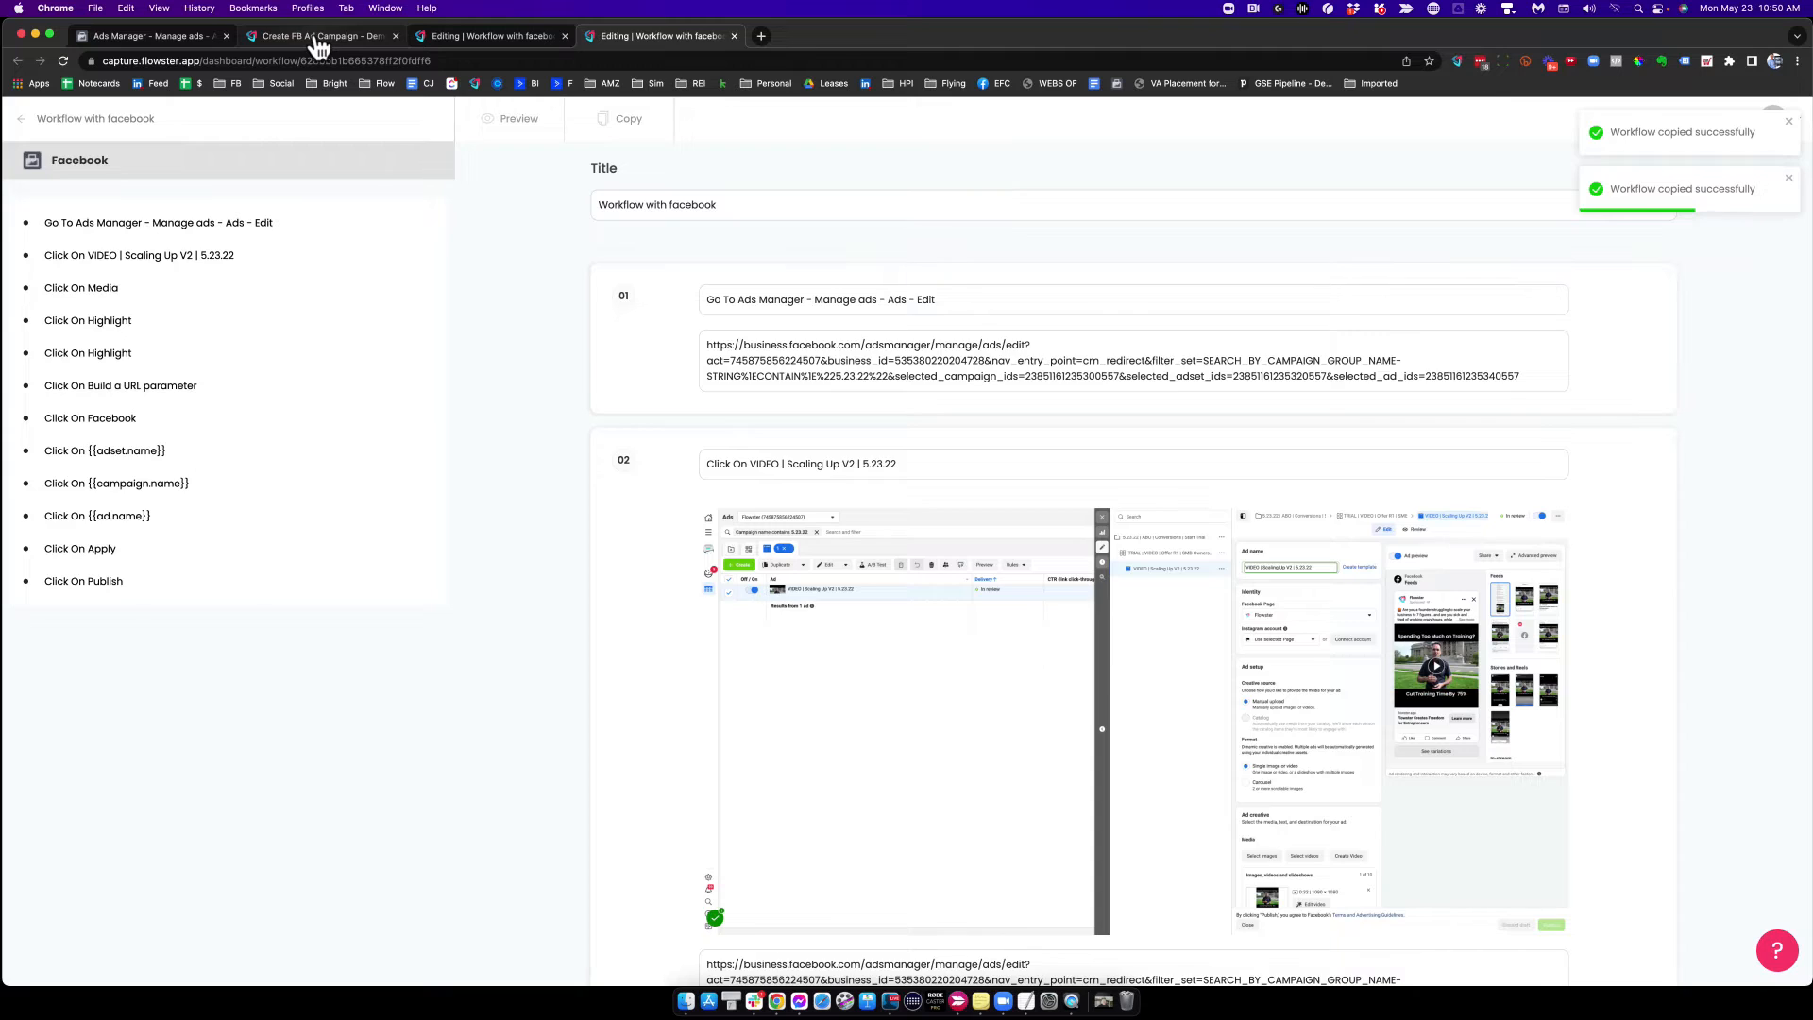
{"action": "left_click", "coordinate": [318, 38]}
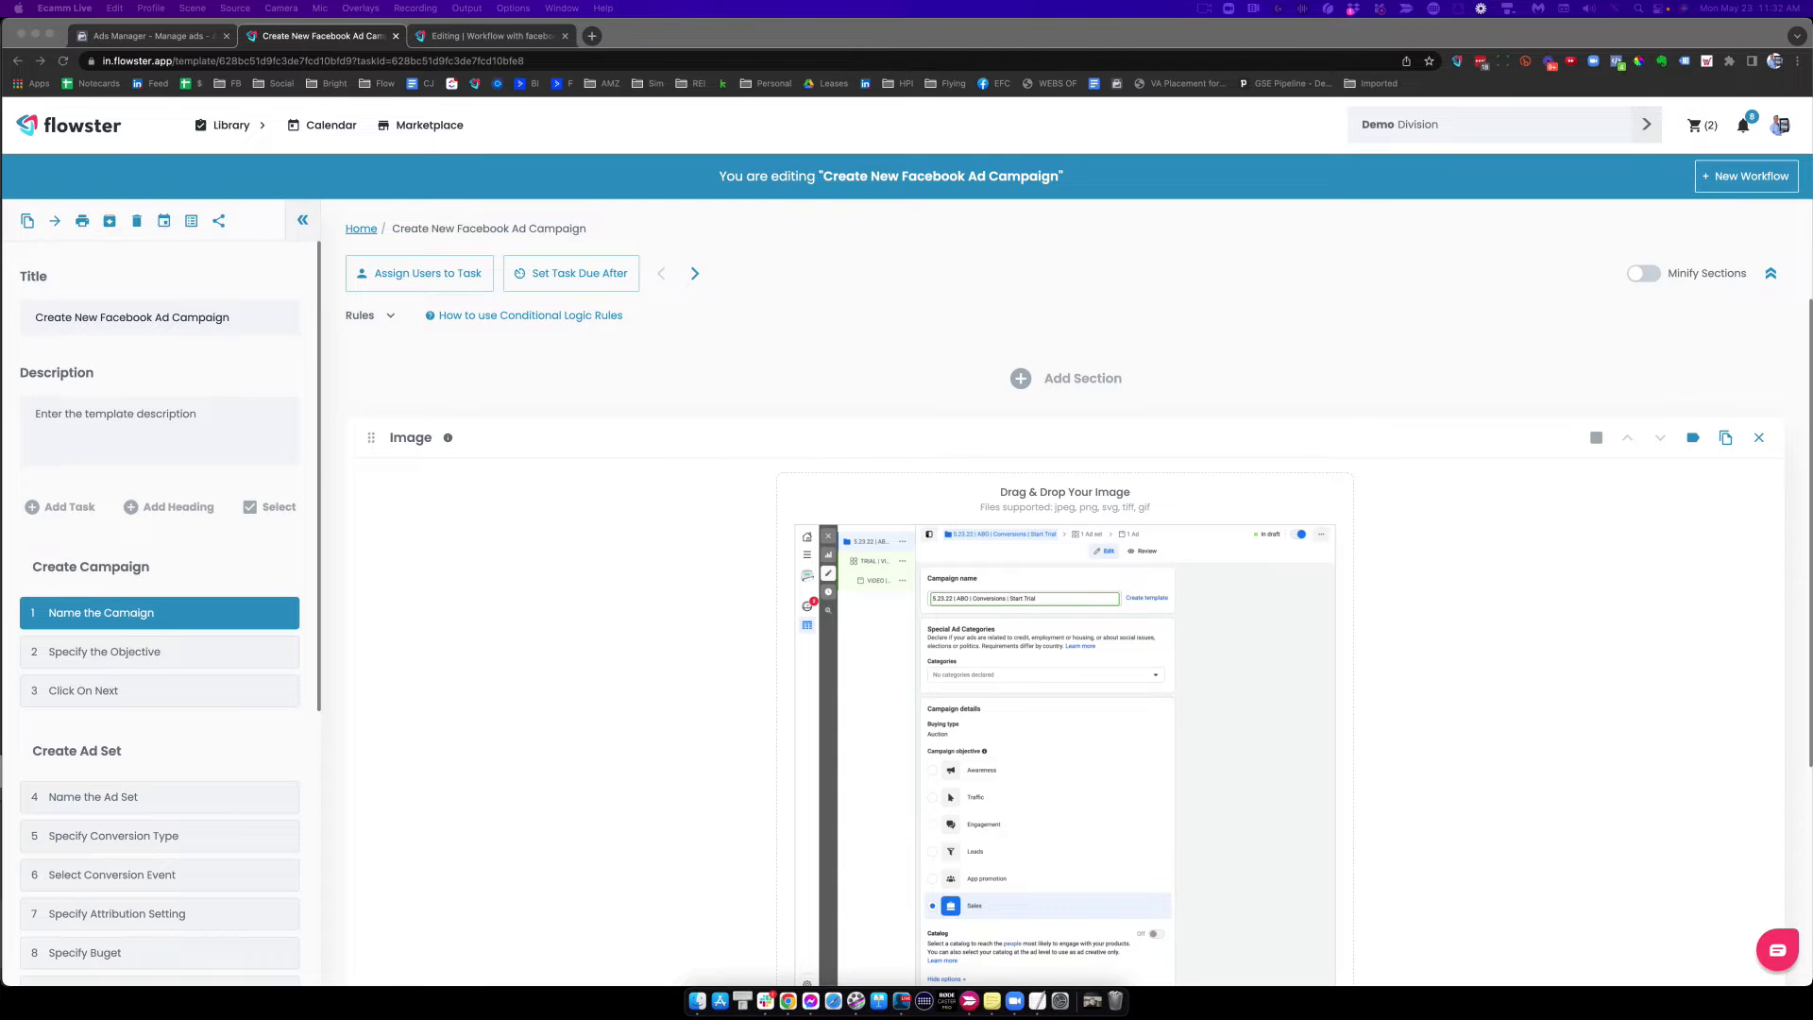
Step: Create a workflow from the Create New Facebook Ad Campaign template, assigned to the third listed team member and due 05/25/2022
{"action": "left_click", "coordinate": [1728, 185]}
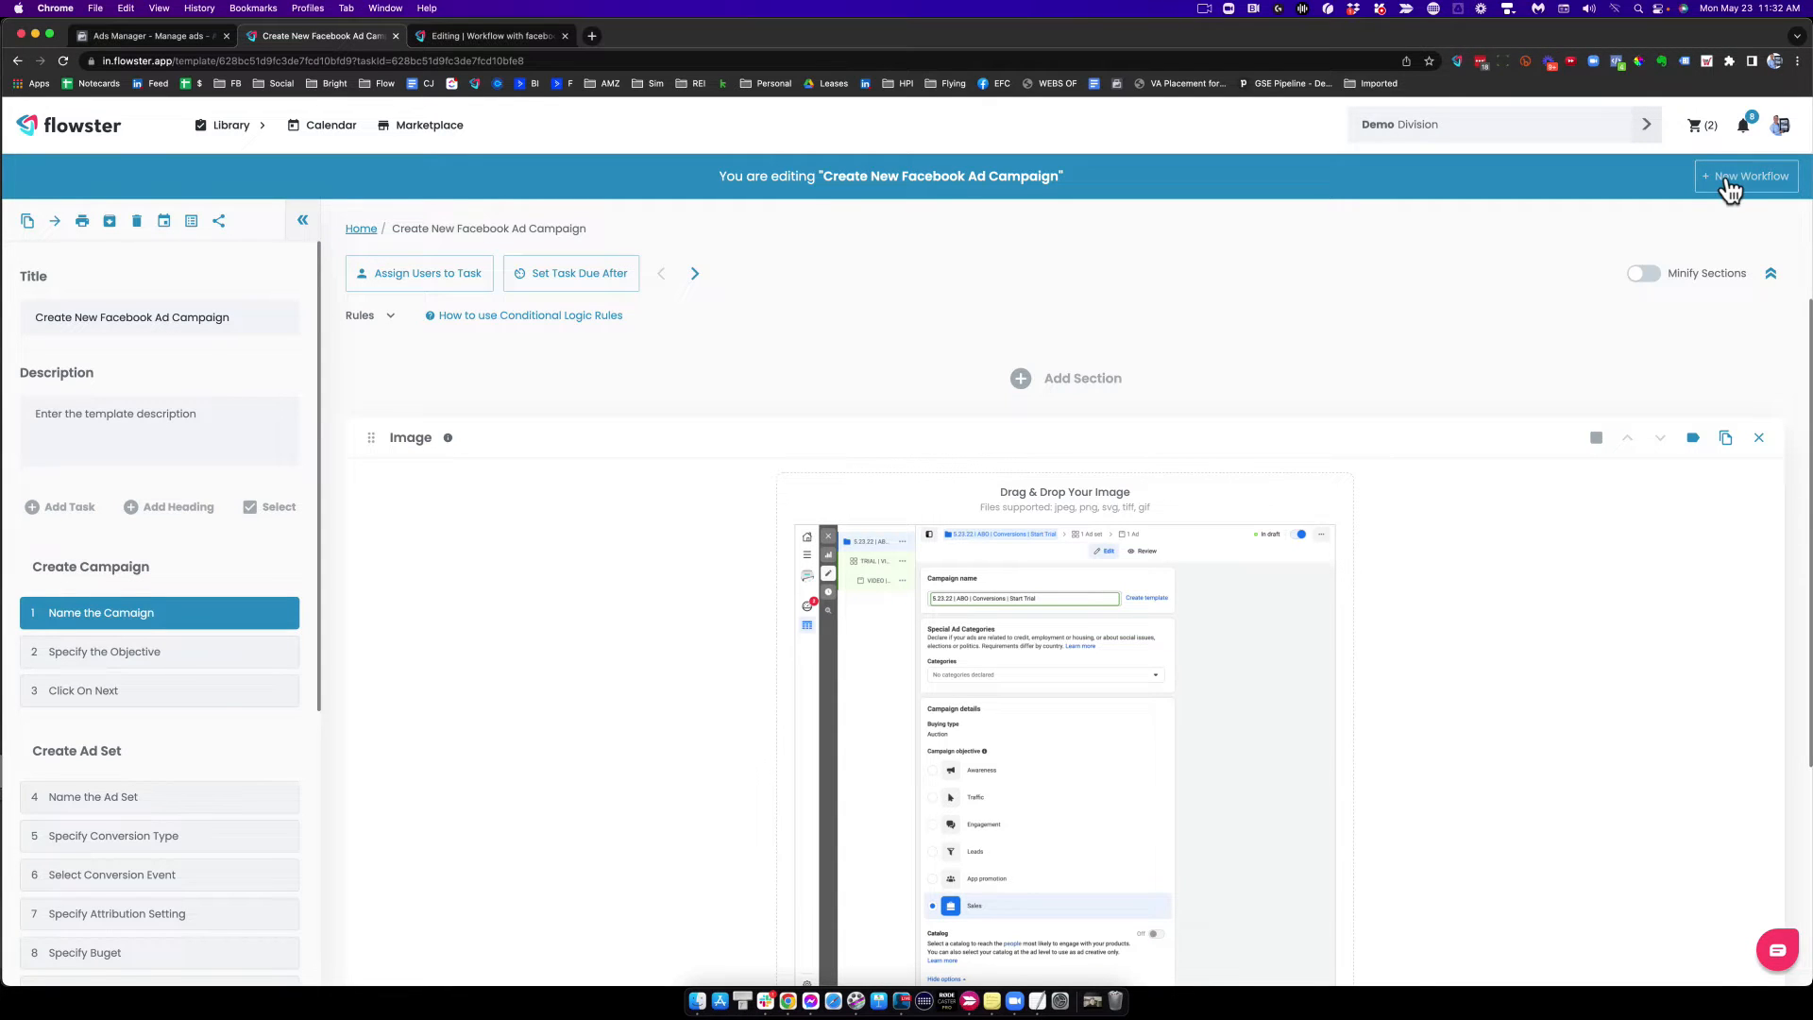
{"action": "left_click", "coordinate": [1729, 186]}
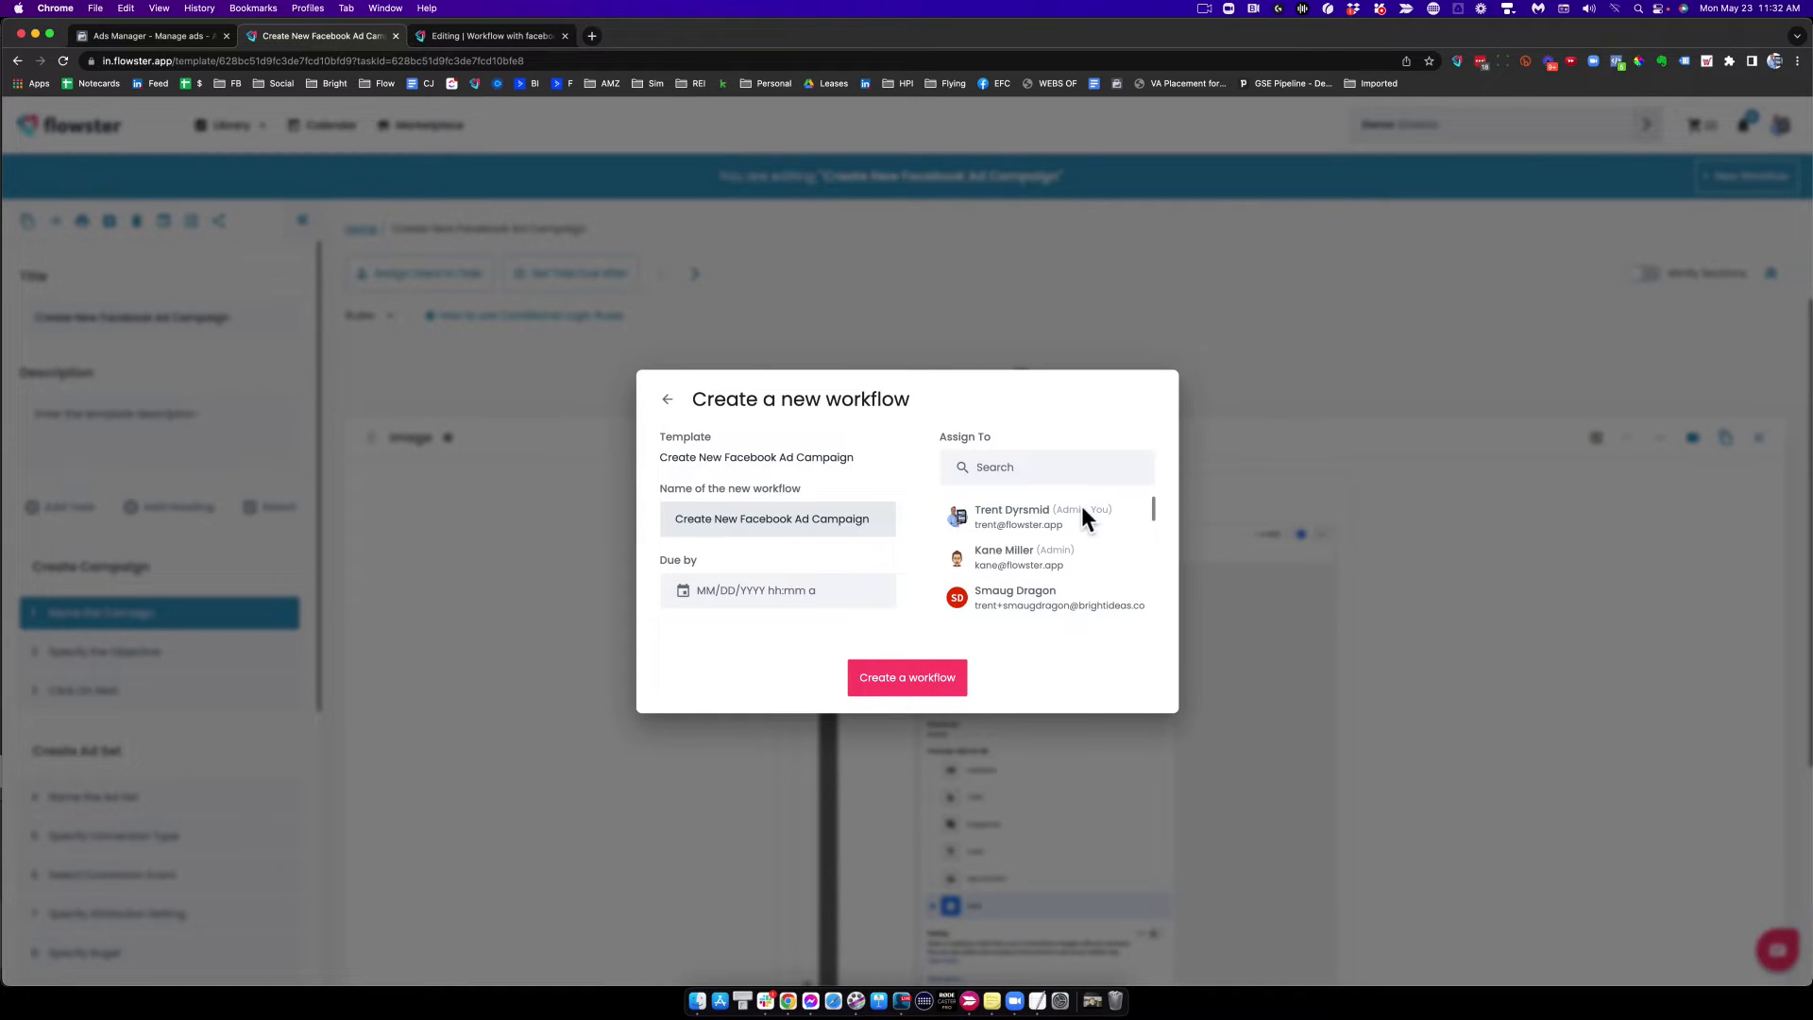
{"action": "left_click", "coordinate": [987, 604]}
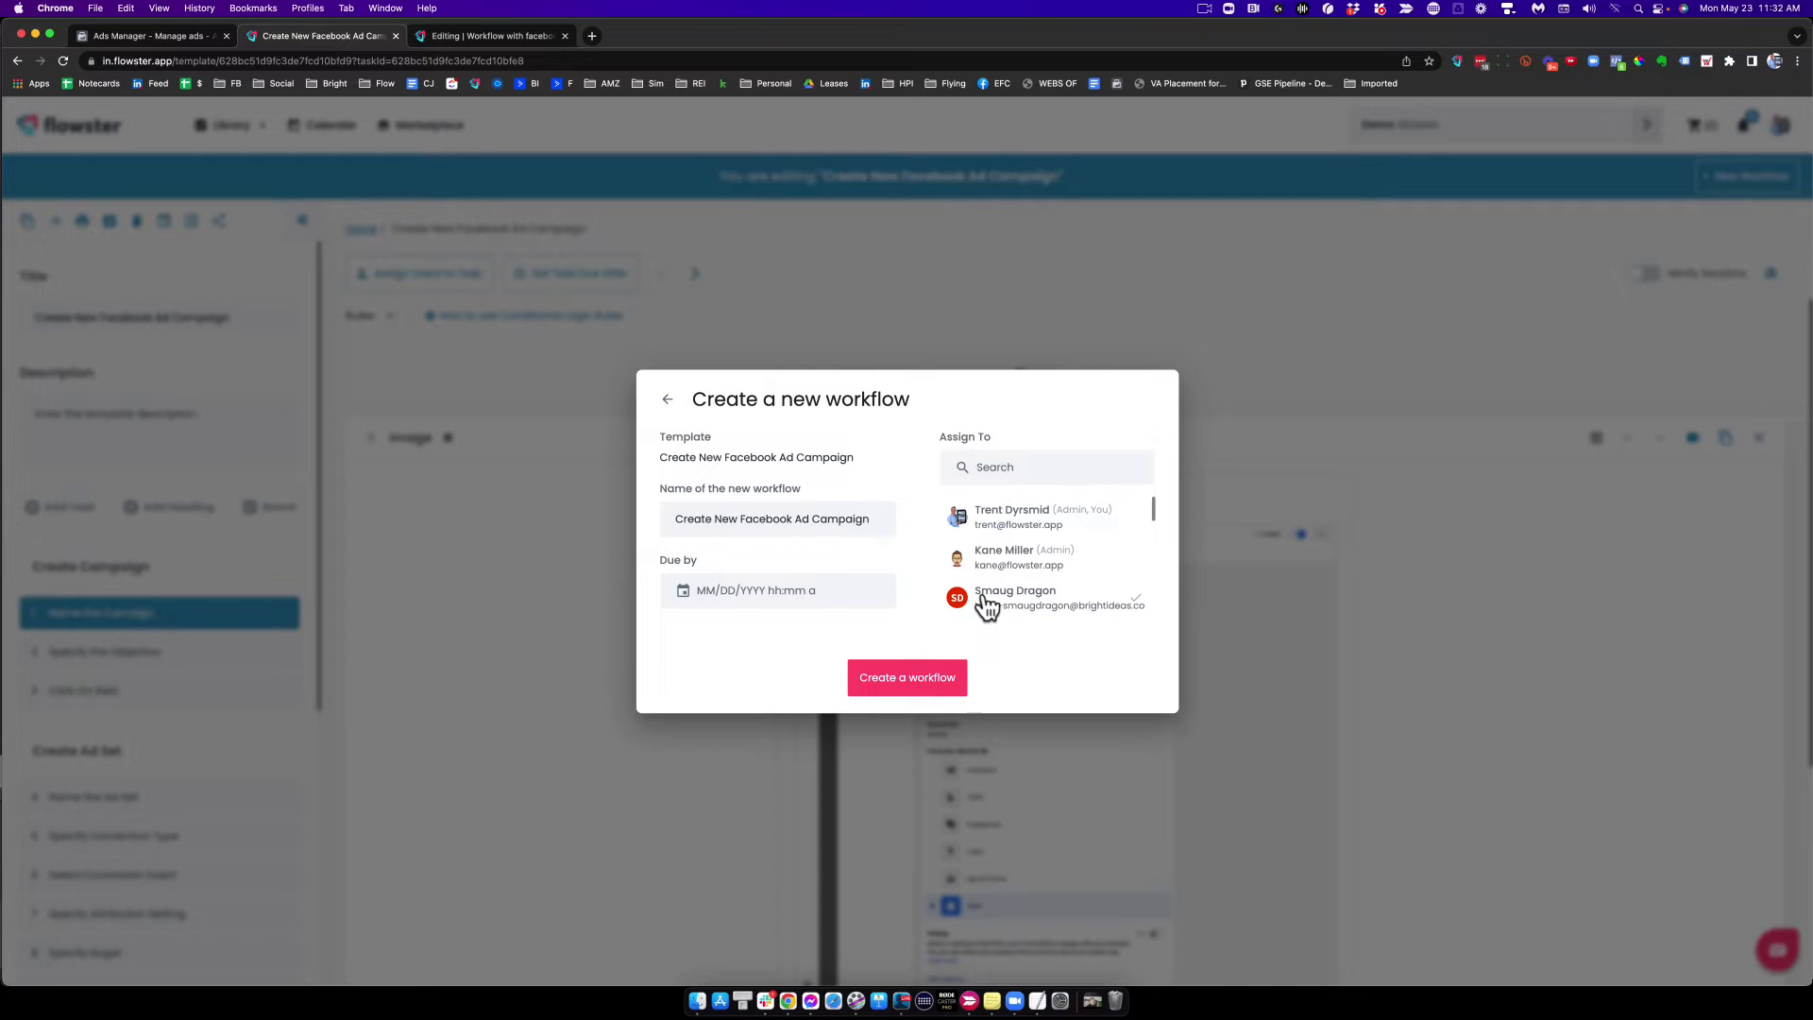
{"action": "left_click", "coordinate": [735, 607]}
{"action": "left_click", "coordinate": [682, 591]}
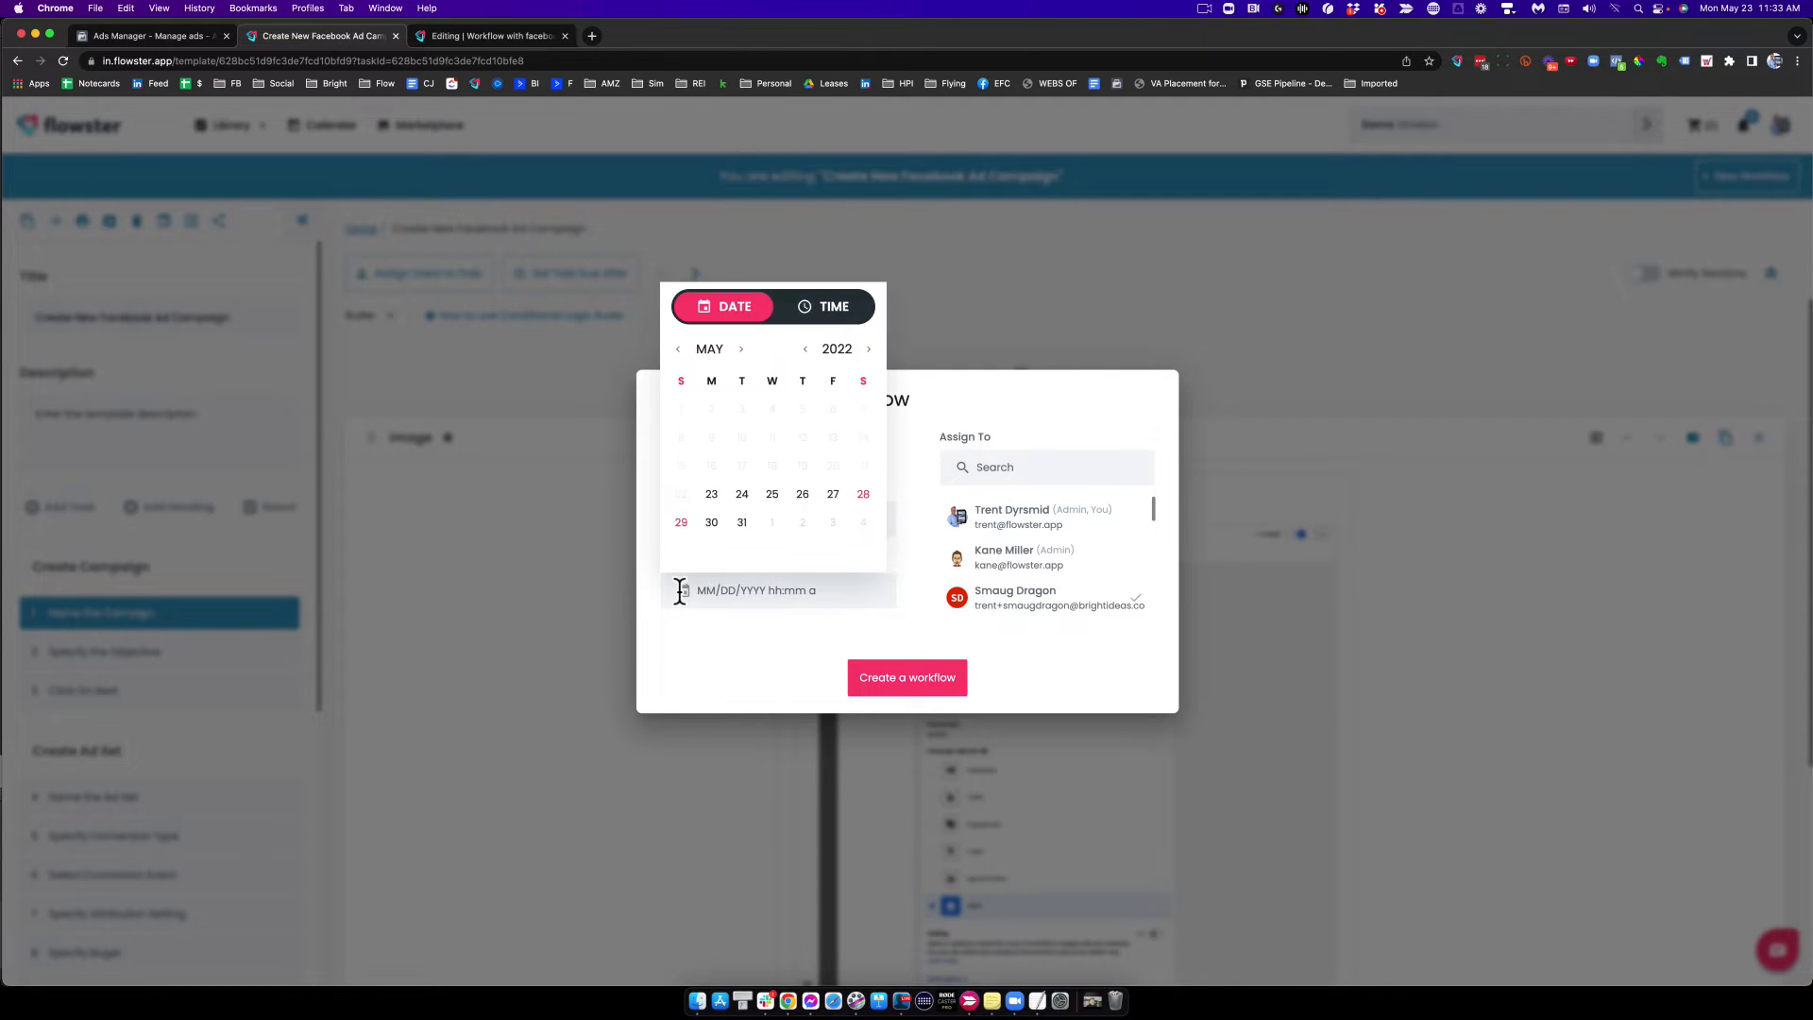
{"action": "left_click", "coordinate": [772, 497]}
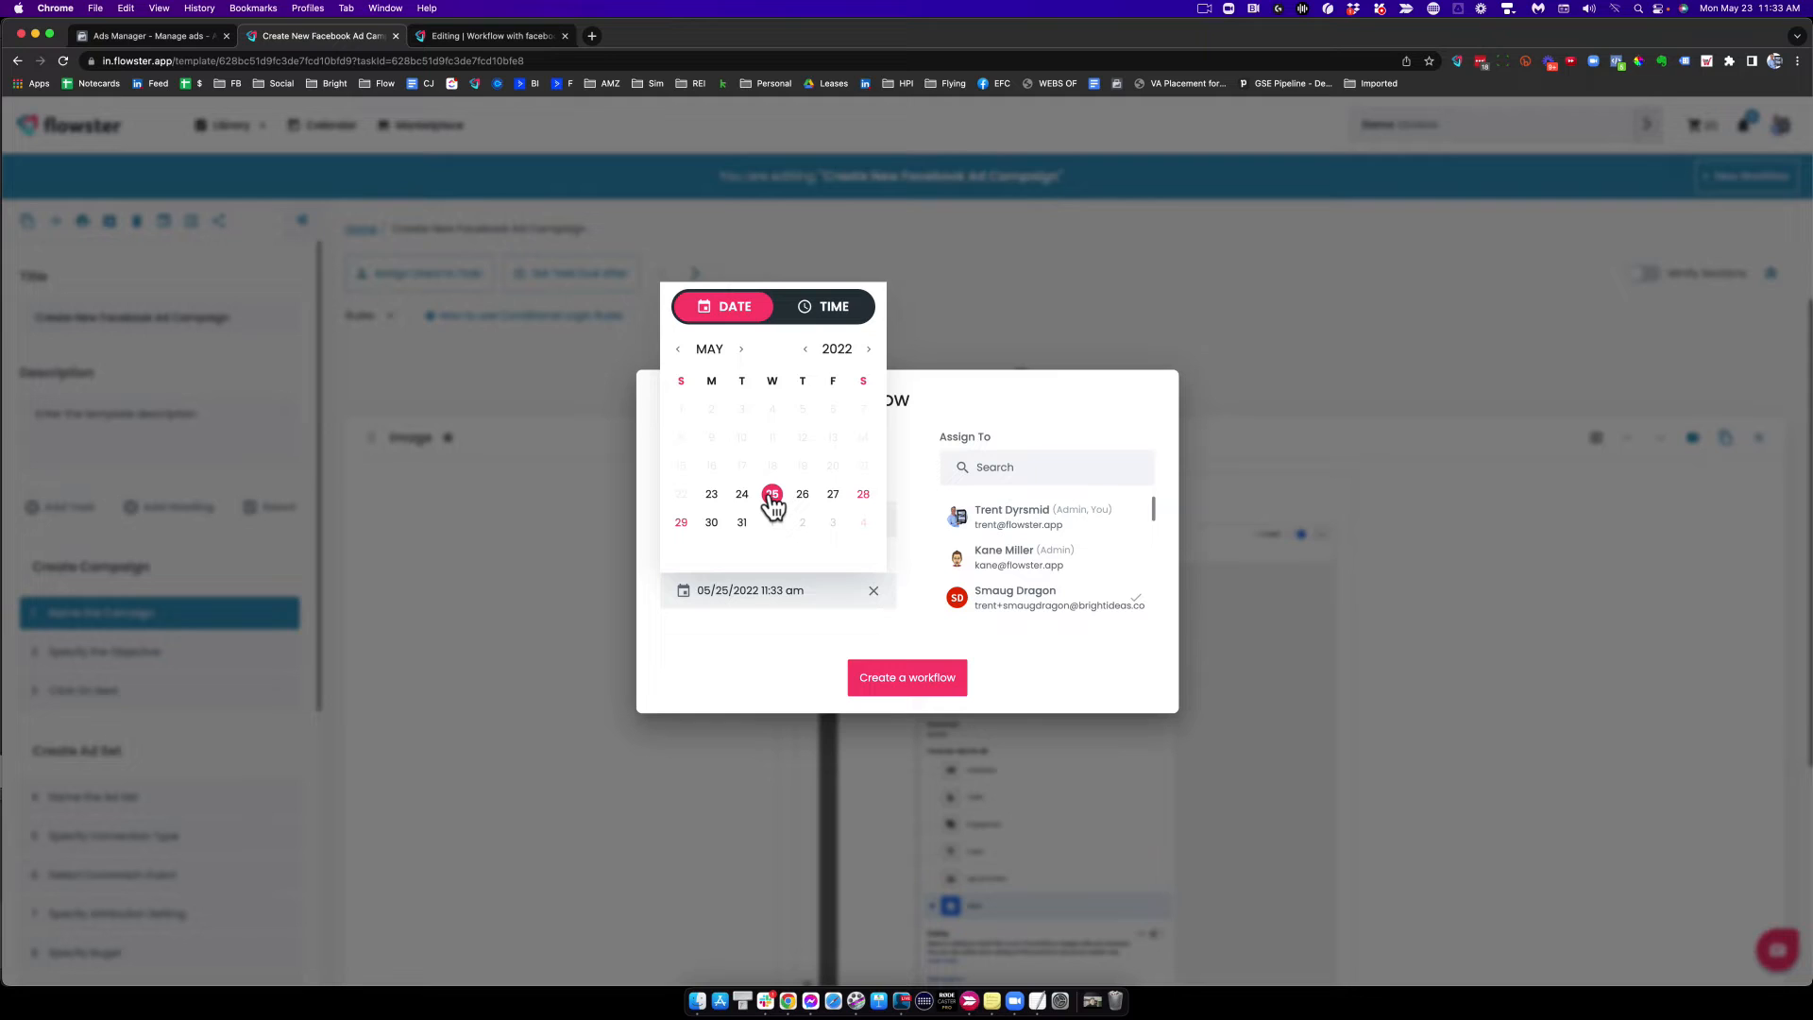
{"action": "left_click", "coordinate": [808, 655]}
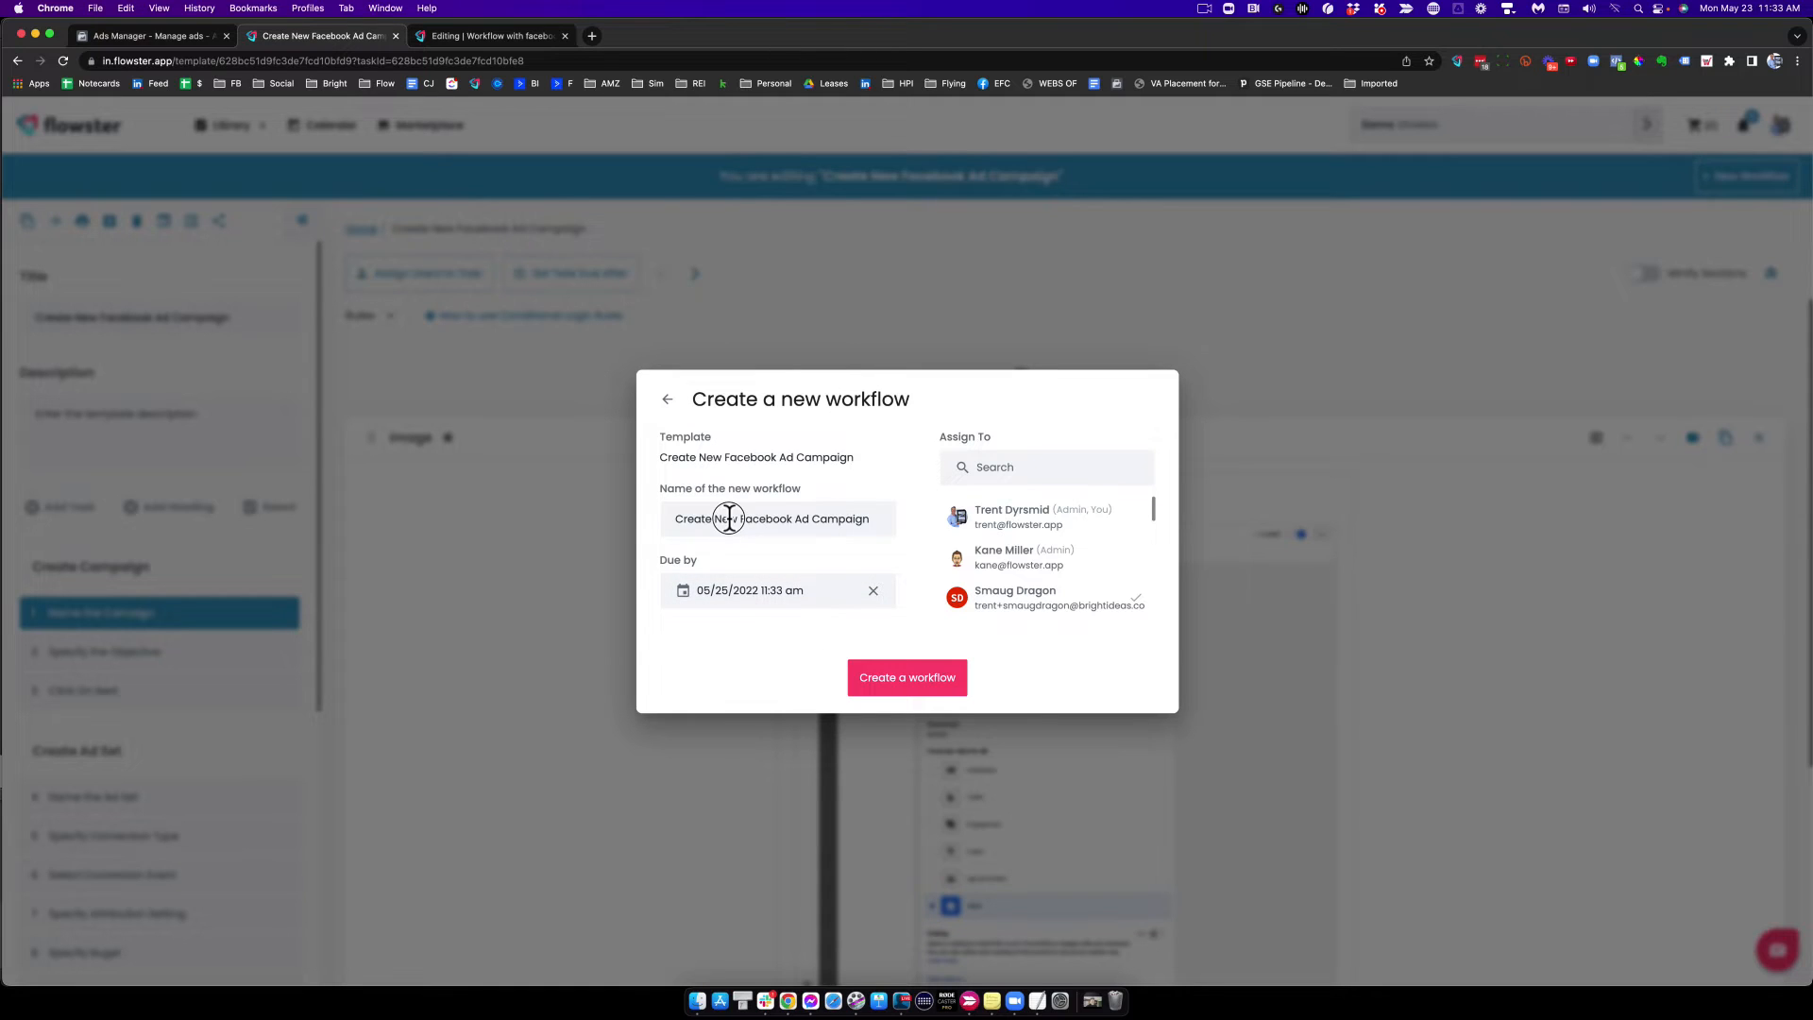
{"action": "left_click", "coordinate": [909, 679]}
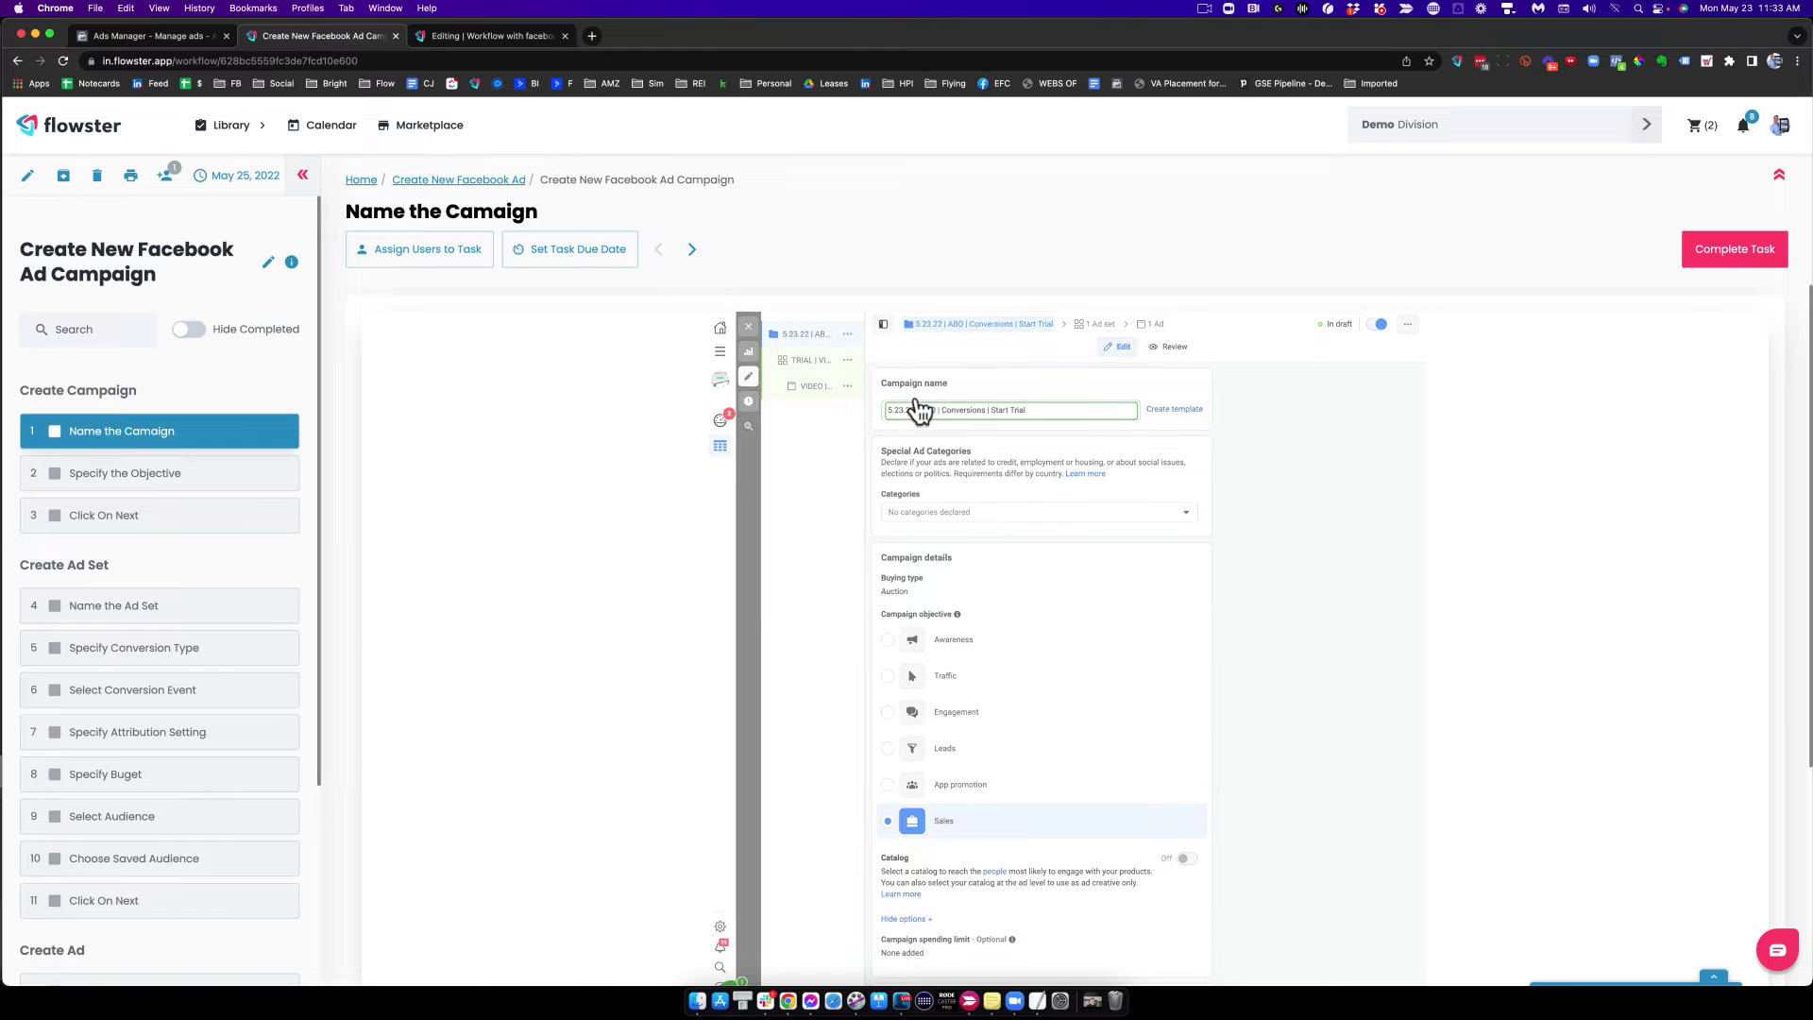
Step: Mark the naming and objective tasks under Create Campaign as completed and open the Click On Next task
{"action": "left_click", "coordinate": [55, 432]}
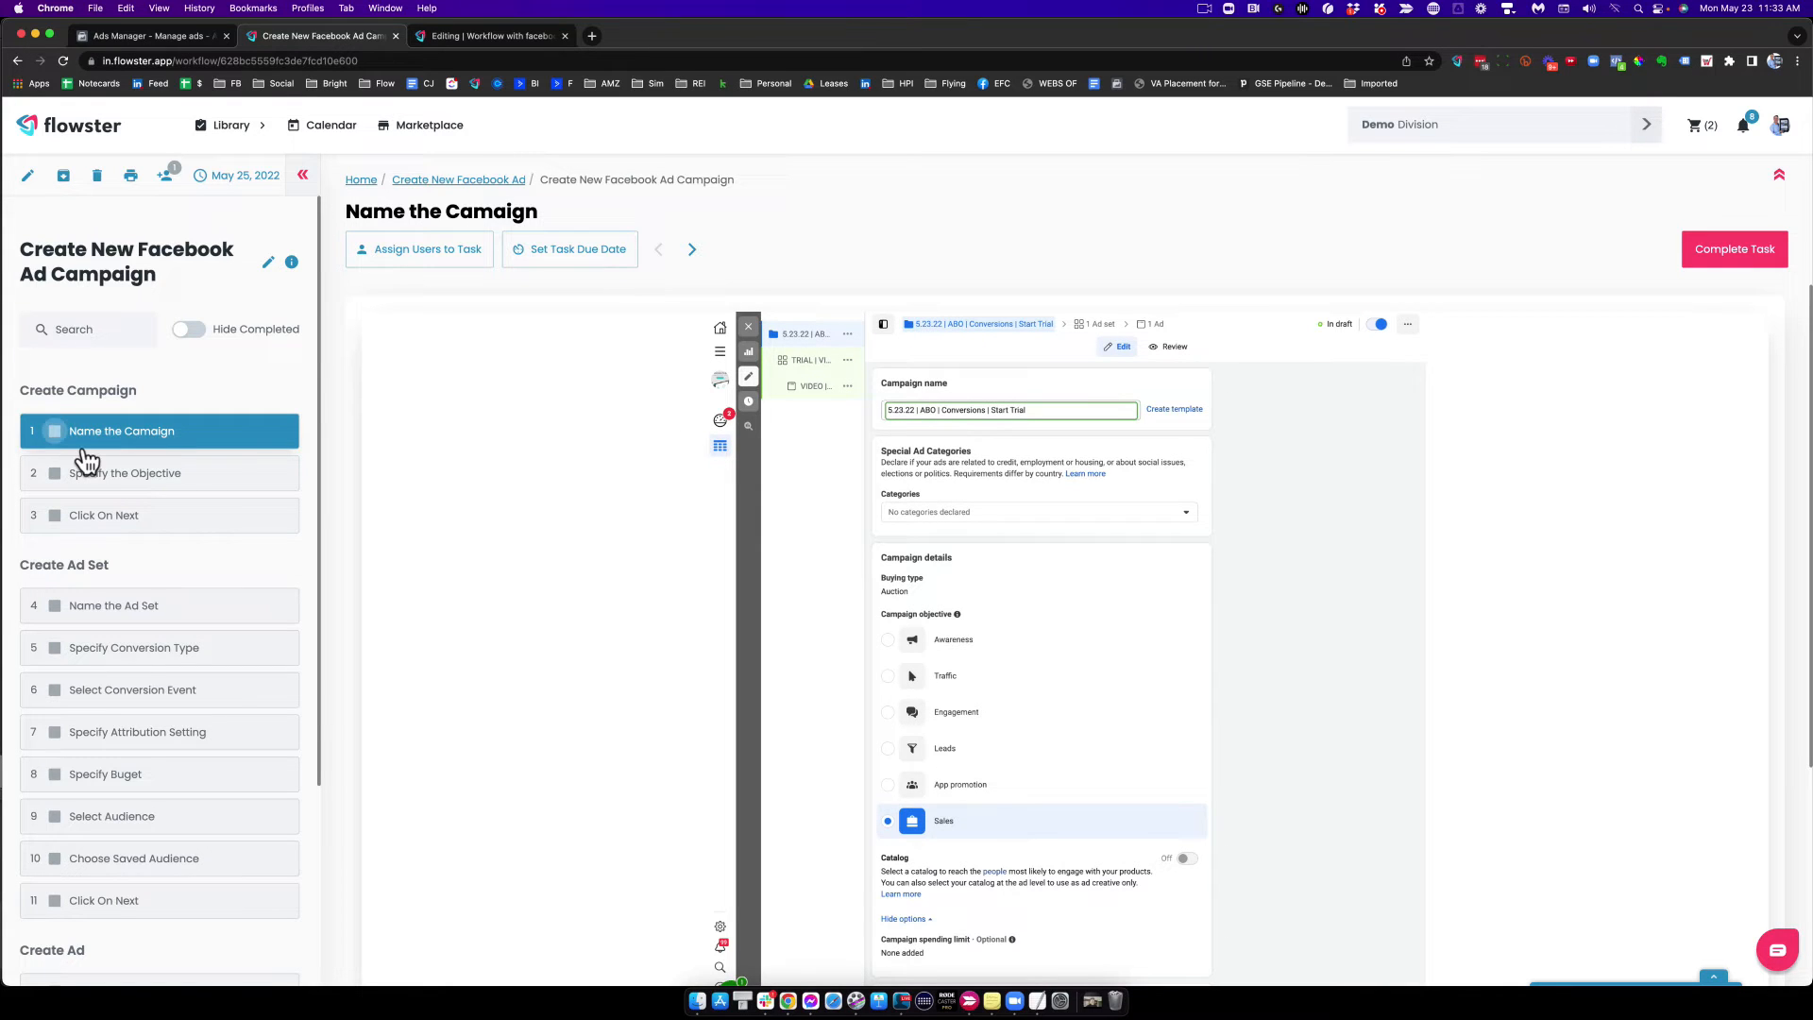
{"action": "left_click", "coordinate": [128, 487]}
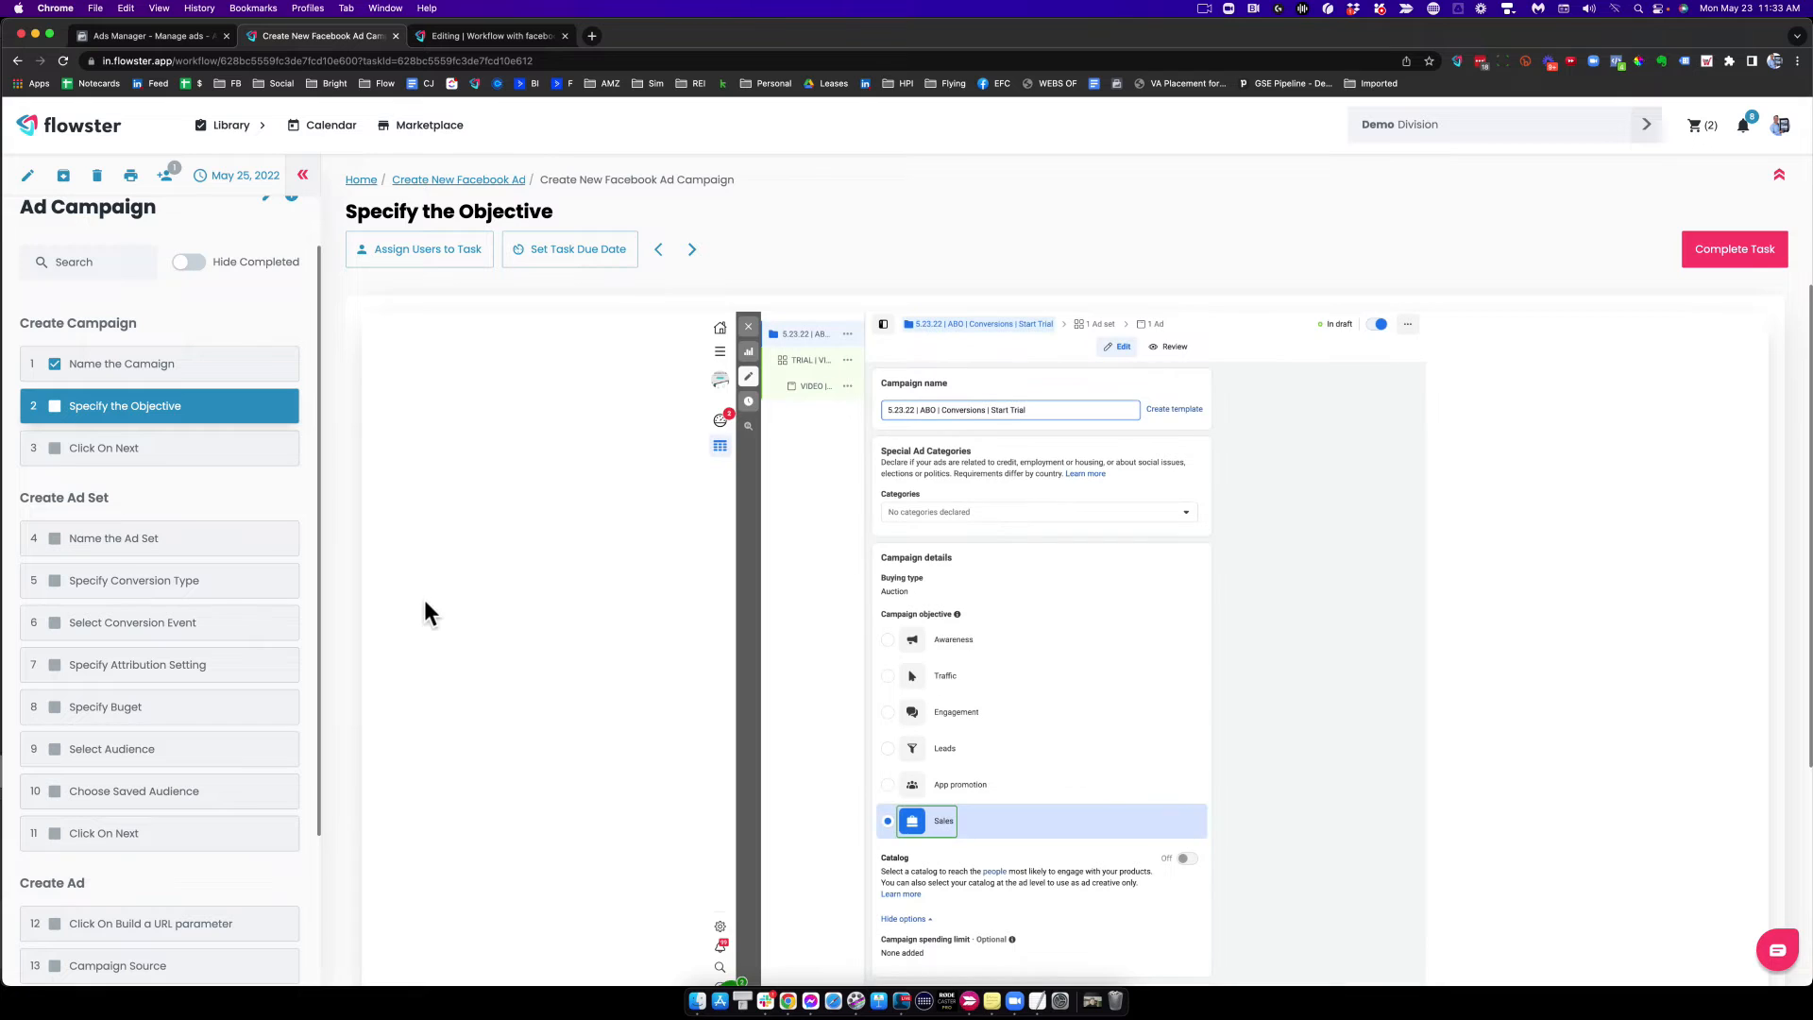
{"action": "left_click", "coordinate": [54, 406]}
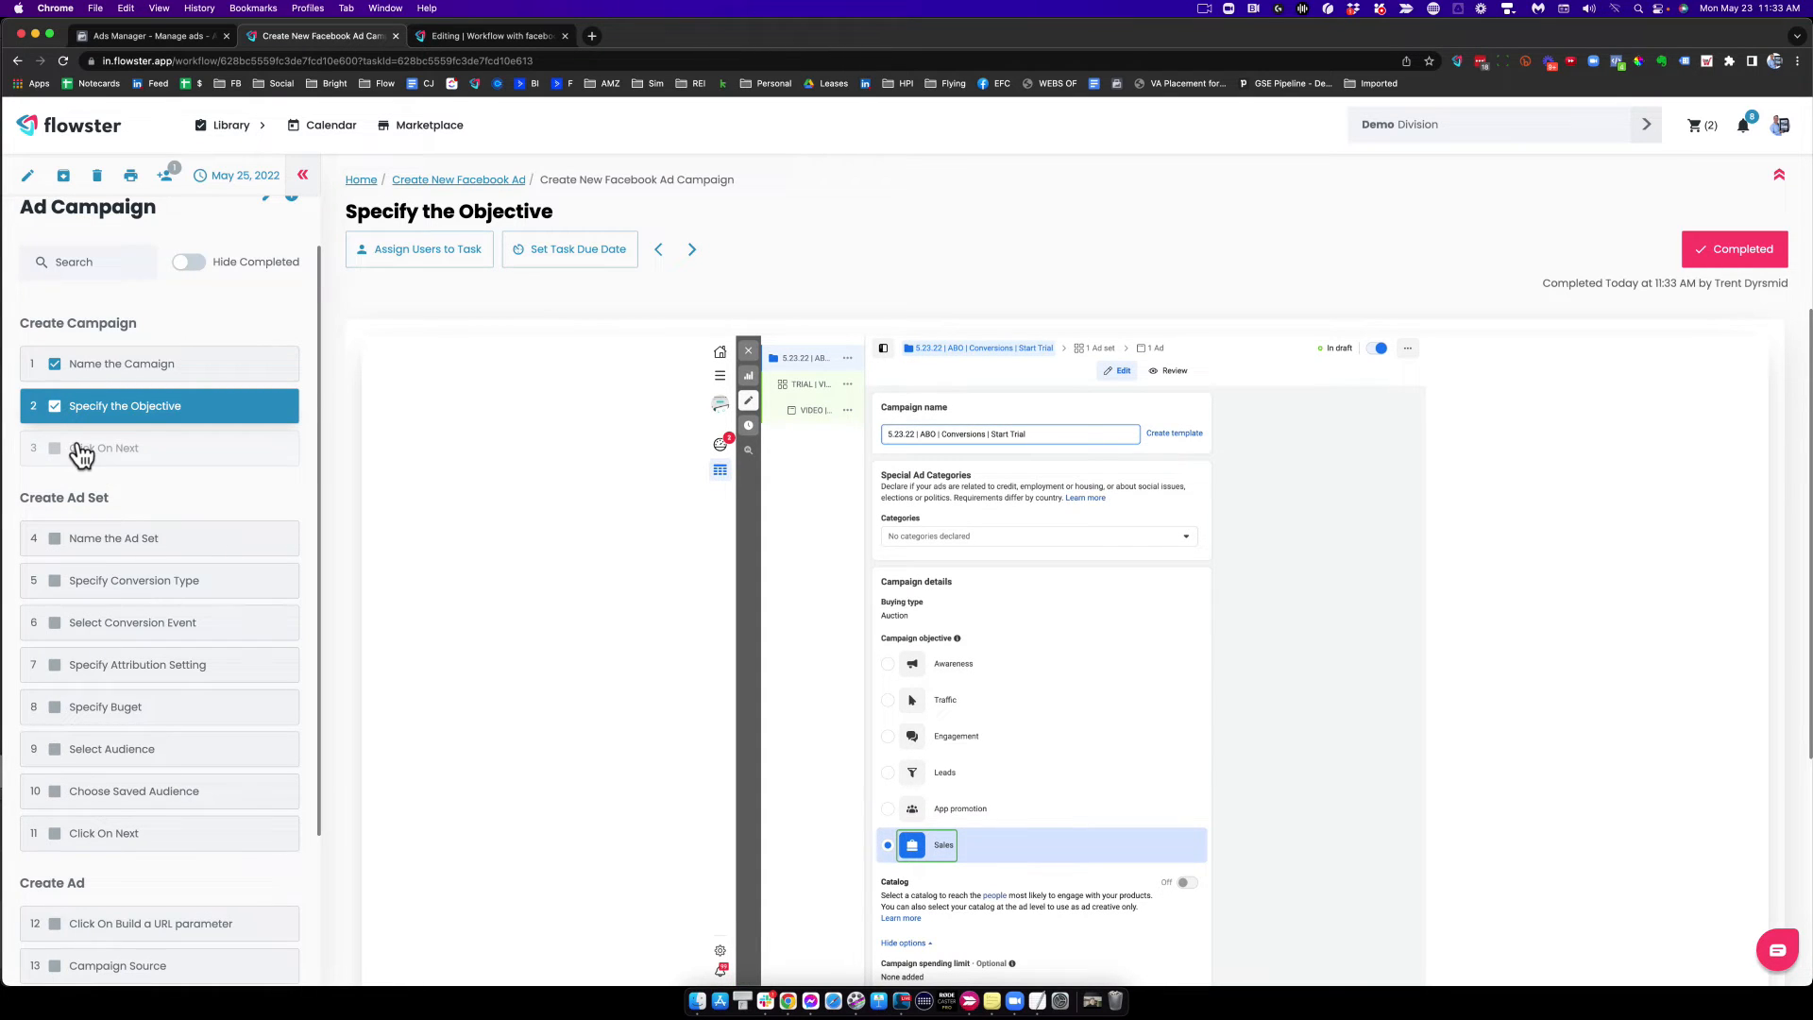
{"action": "left_click", "coordinate": [132, 463]}
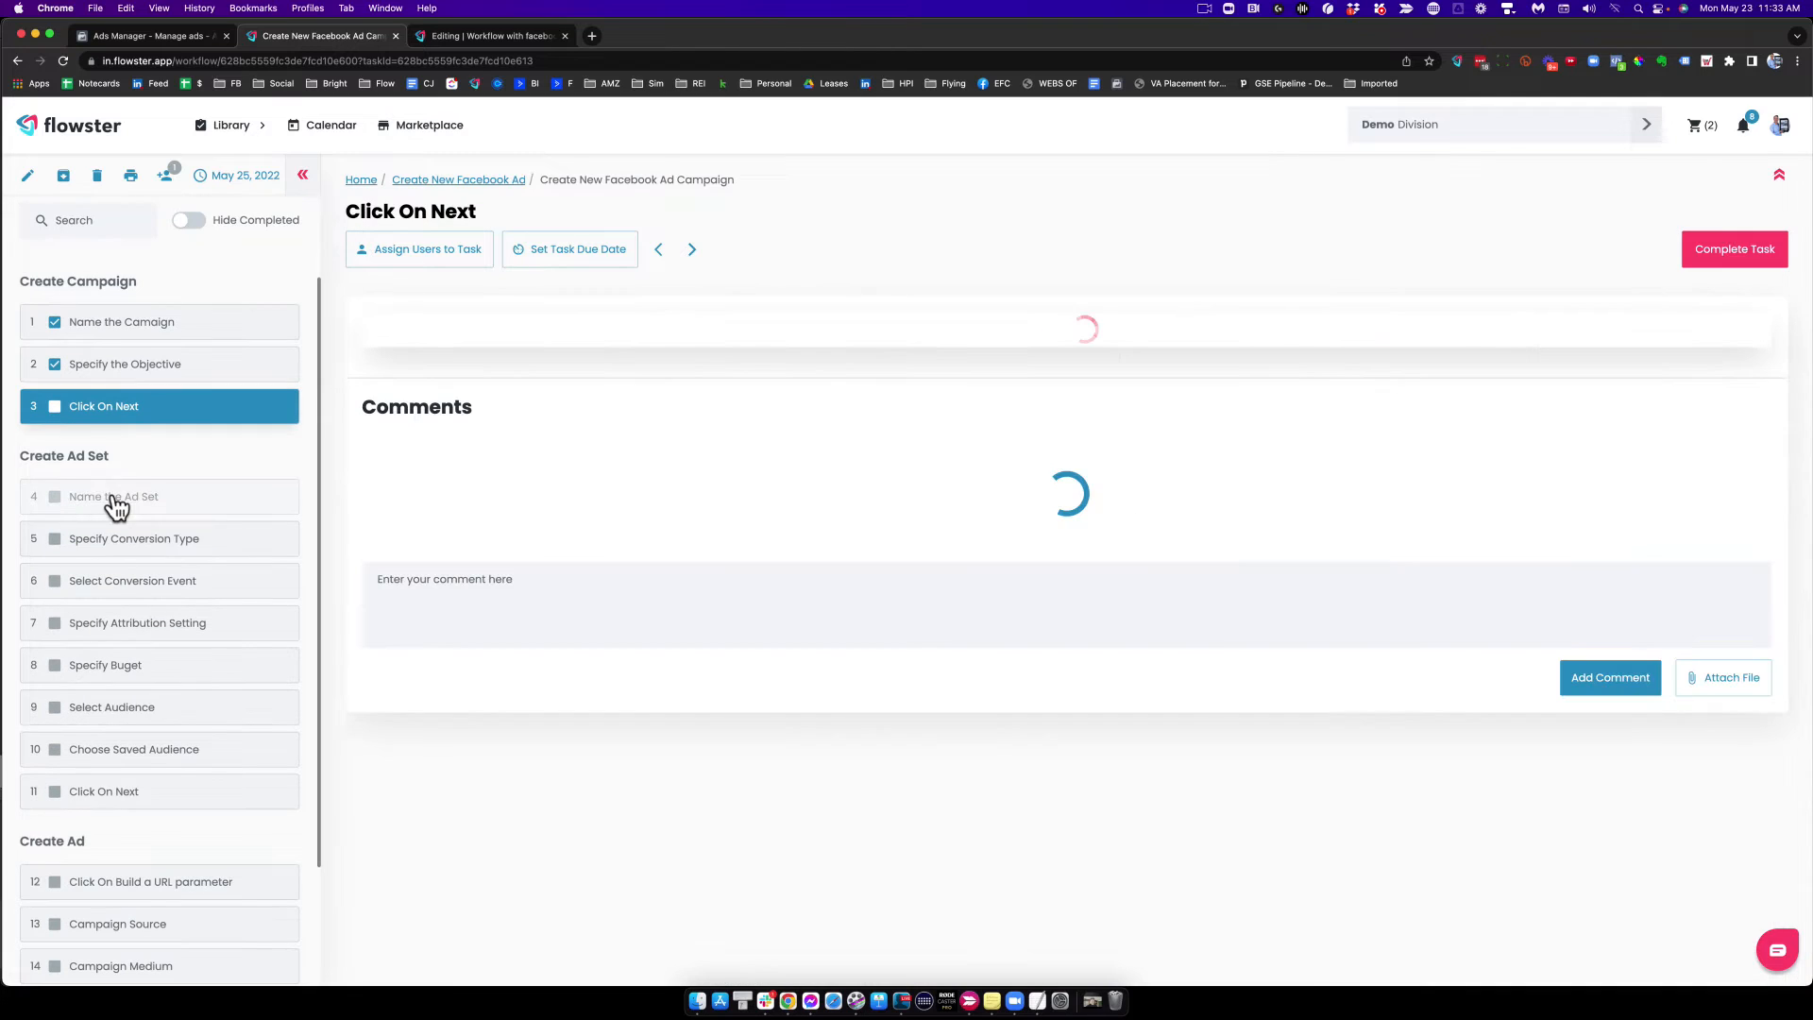